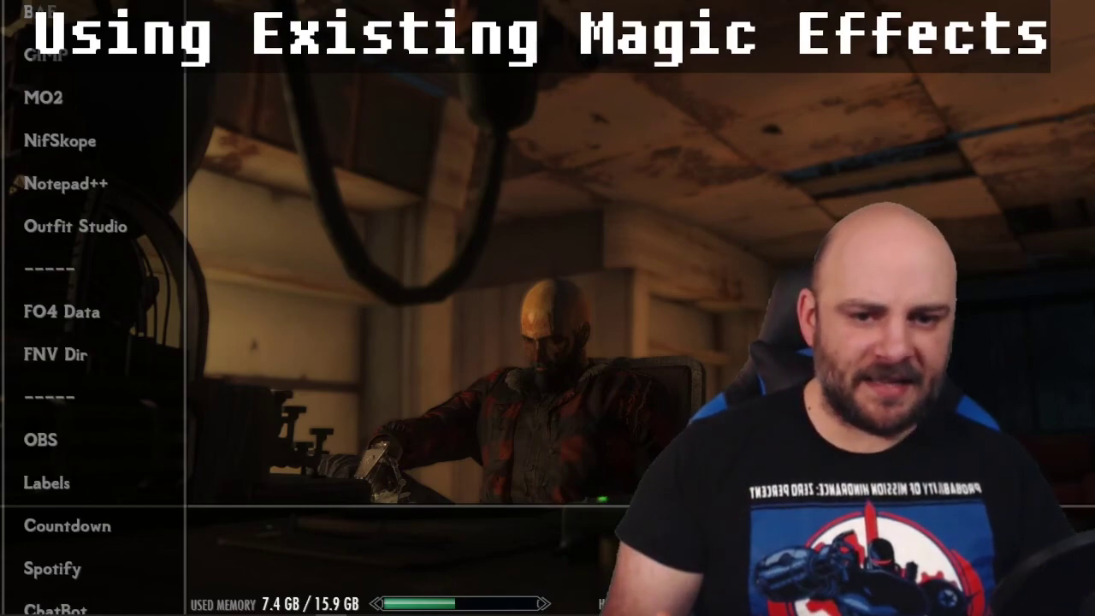
click(394, 602)
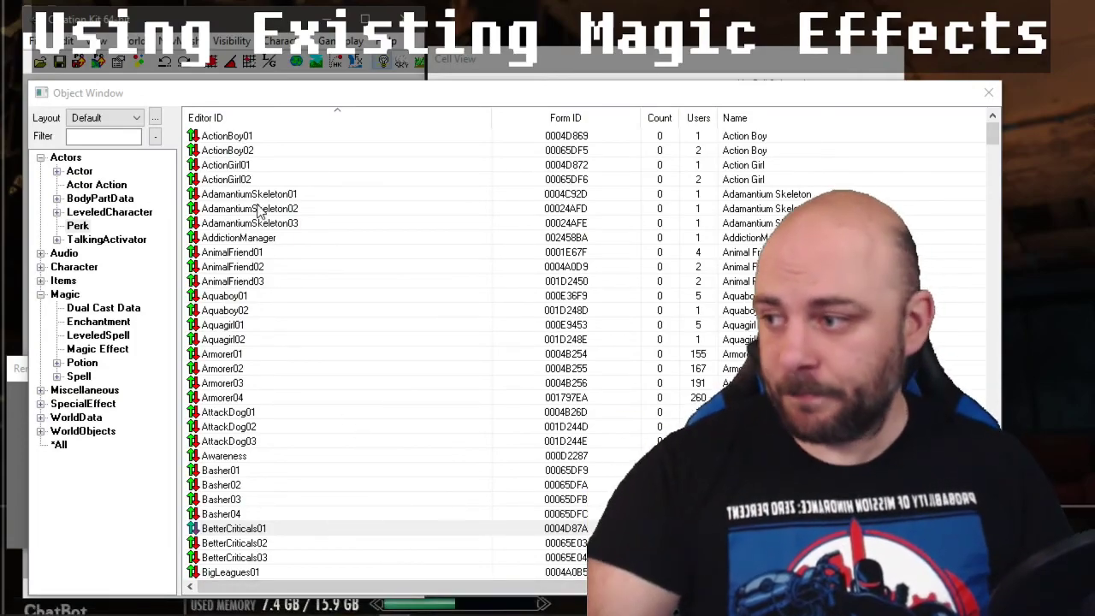
click(43, 64)
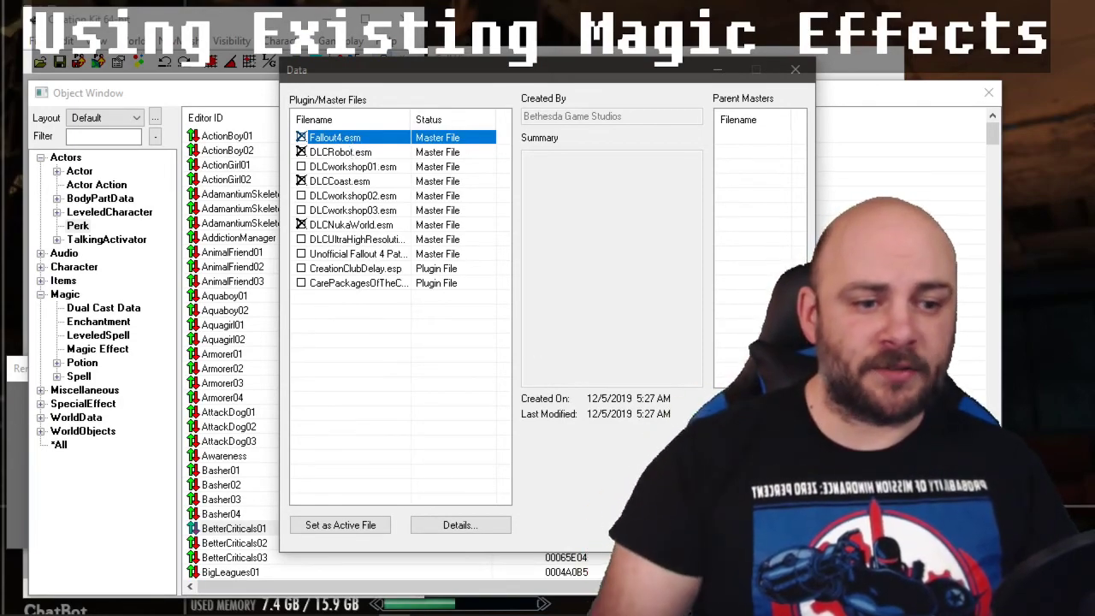
key(Escape)
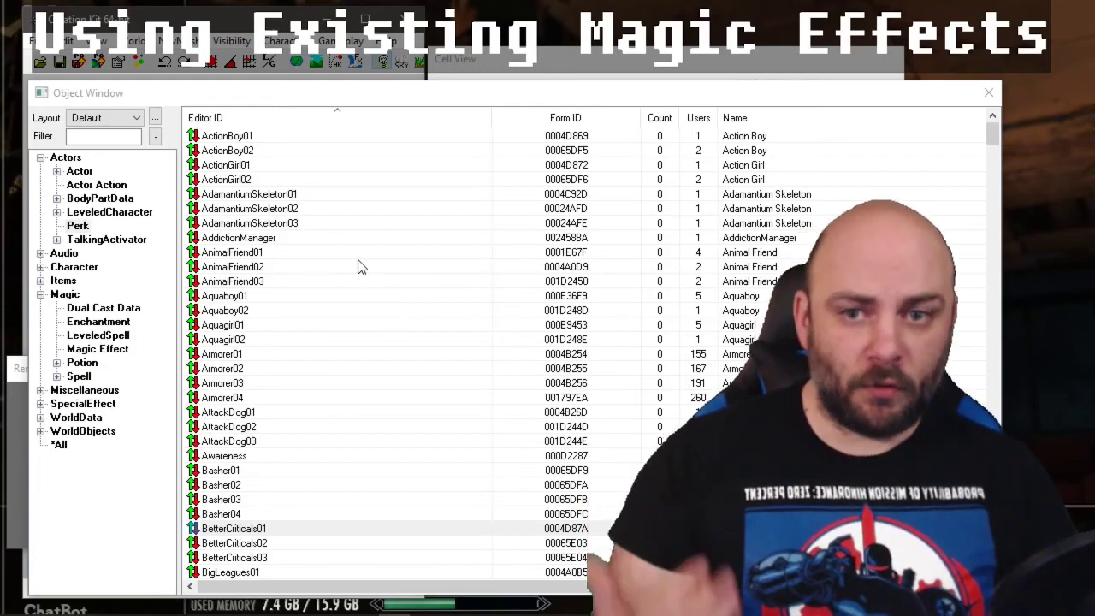
scroll(264, 285, down, 1)
scroll(263, 285, down, 10)
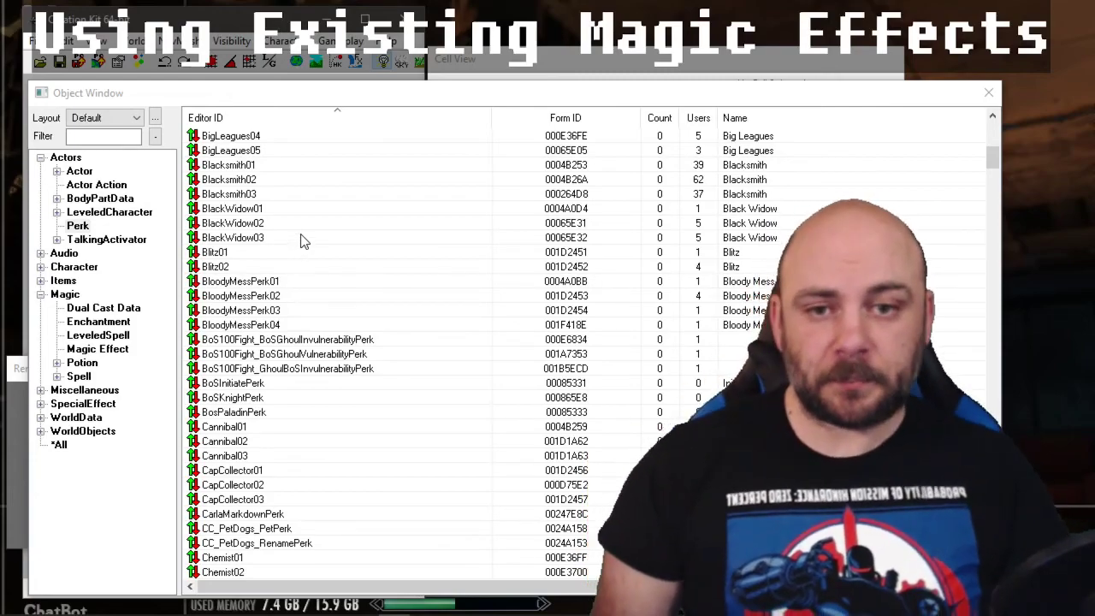
Create a new perk with ID COOTS_EggHead named Egg Head Mutation
right_click(301, 241)
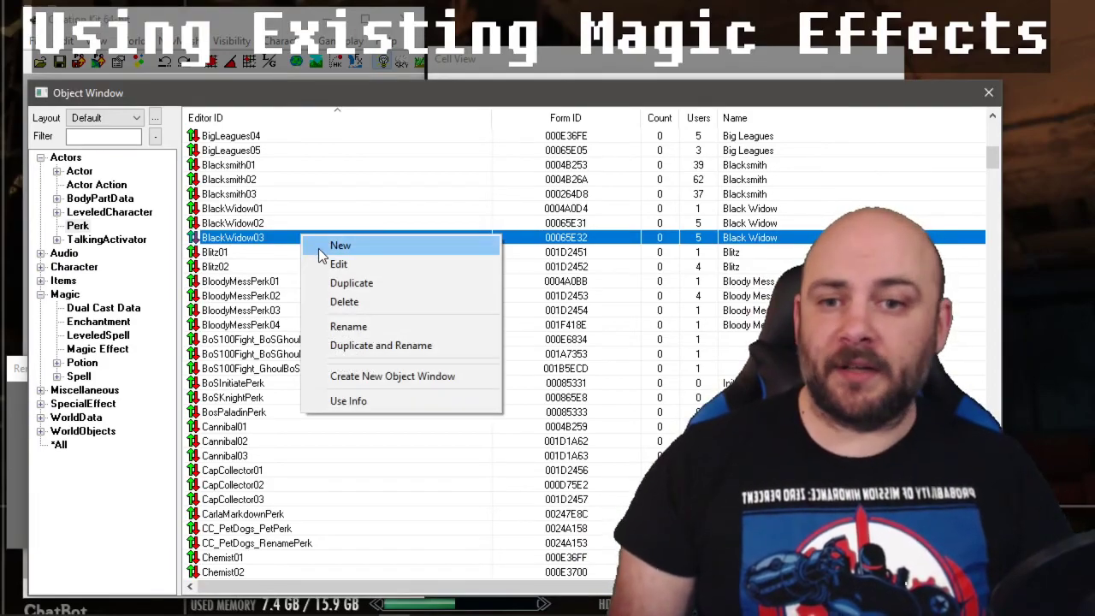
click(322, 247)
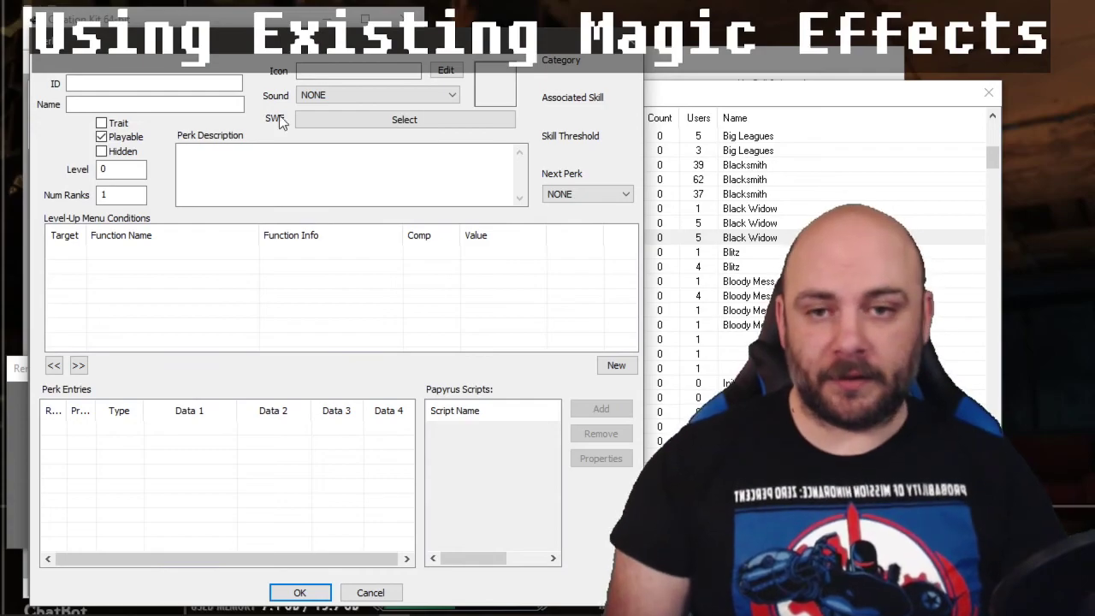
click(127, 80)
text(COOTS)
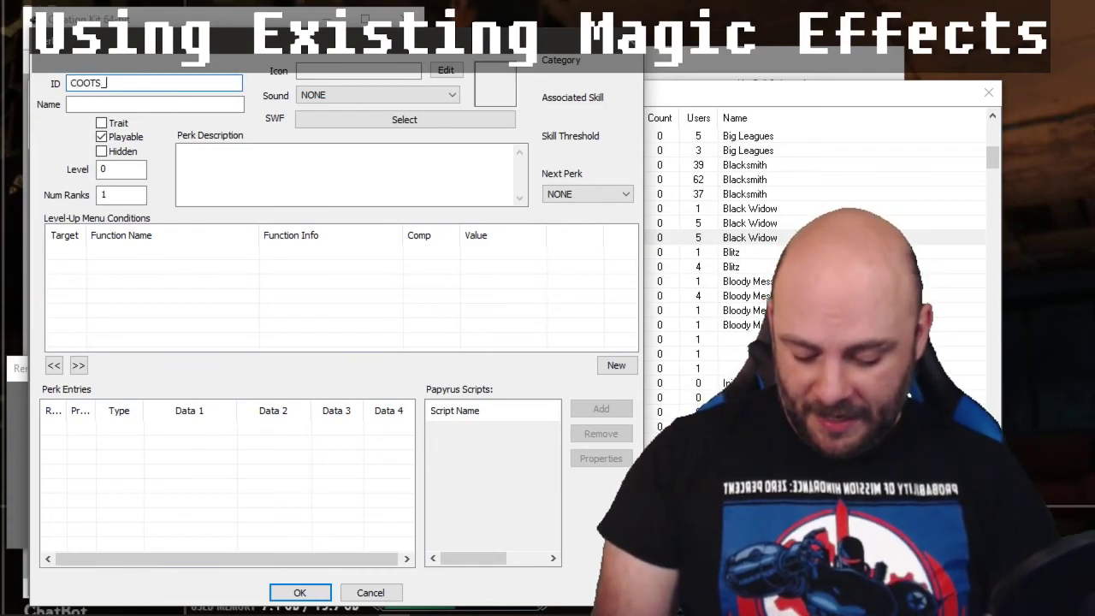
text(_EggHead)
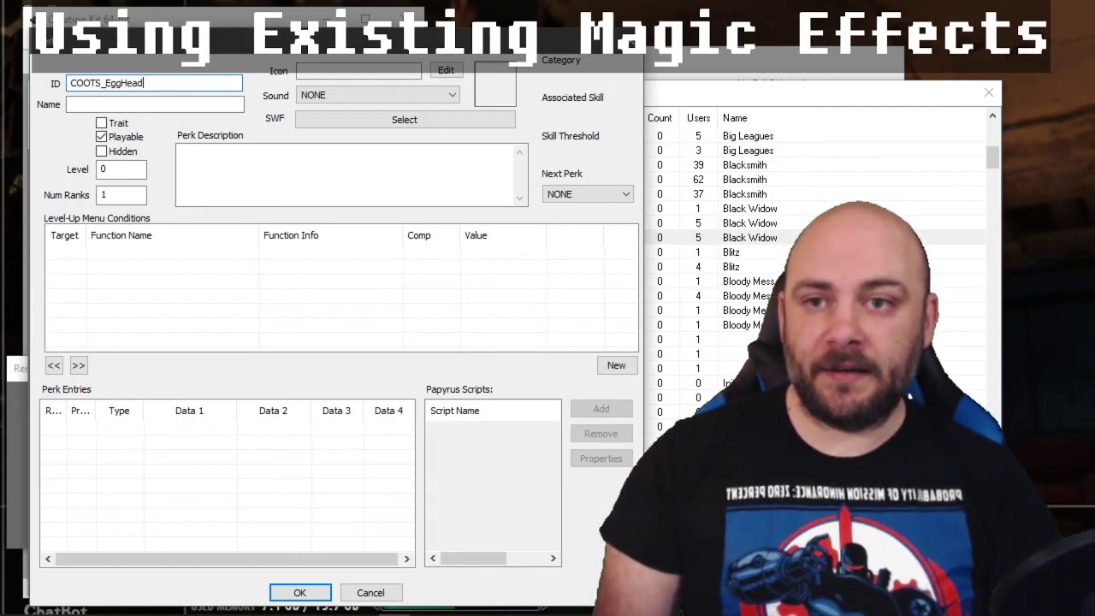
key(Tab)
text(Egg H)
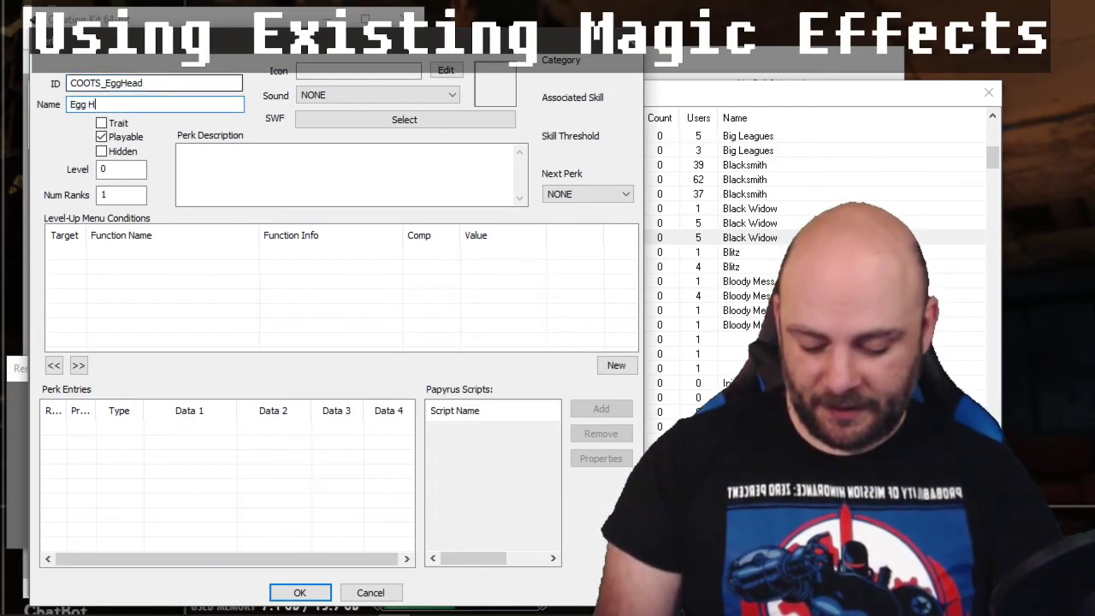
text(ead Mut)
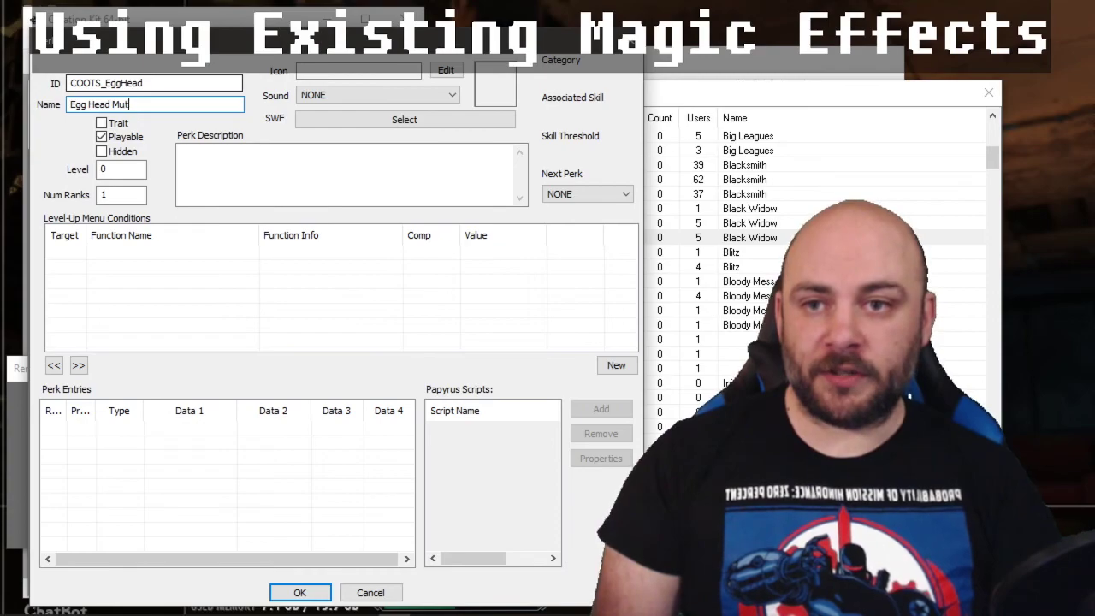
text(ation)
Describe the perk as gaining 6 Intelligence at the cost of Strength and Endurance
click(209, 148)
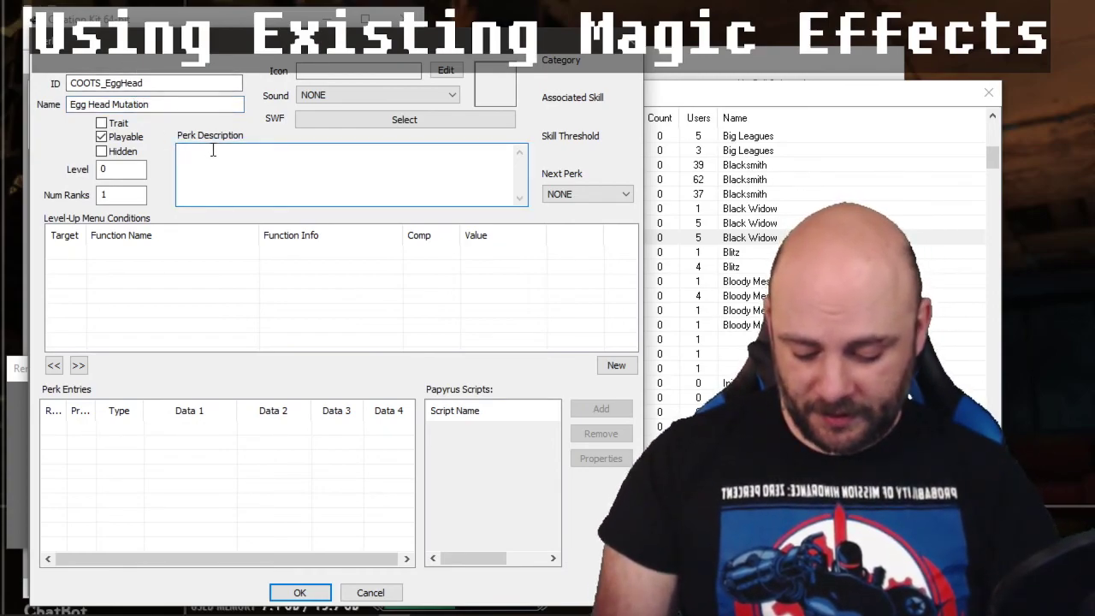
text(Gain 6 )
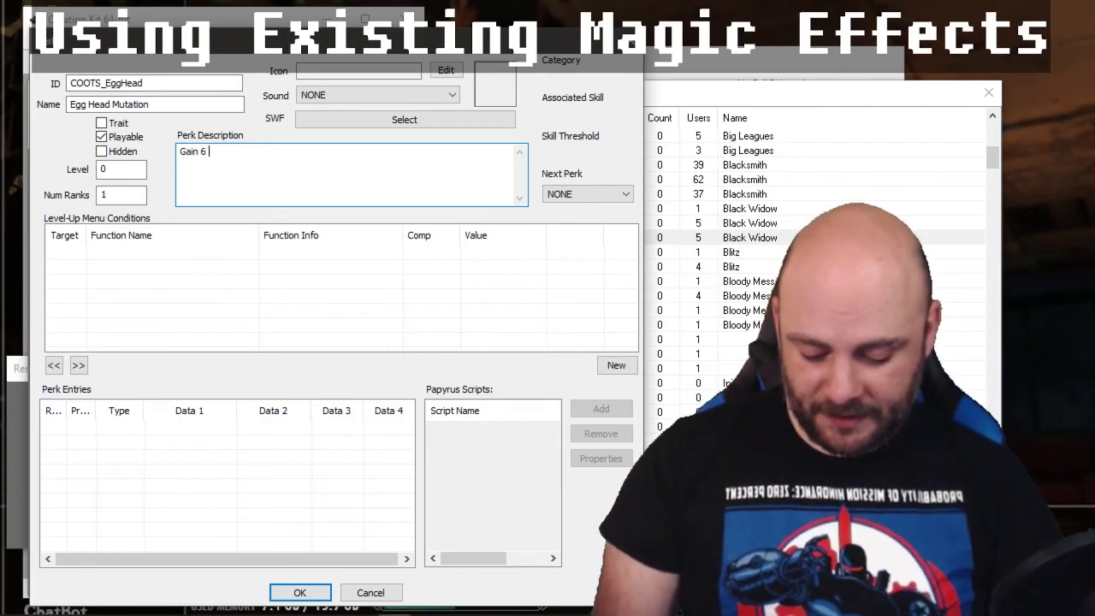
text(Intelligen)
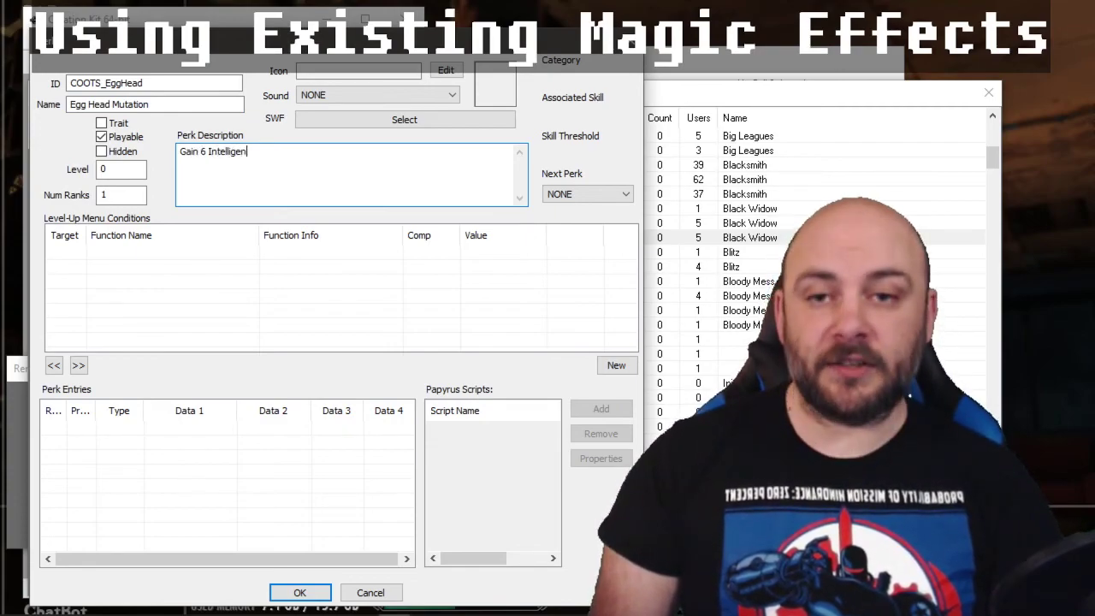
text(ce at the cost of 3 Strength a)
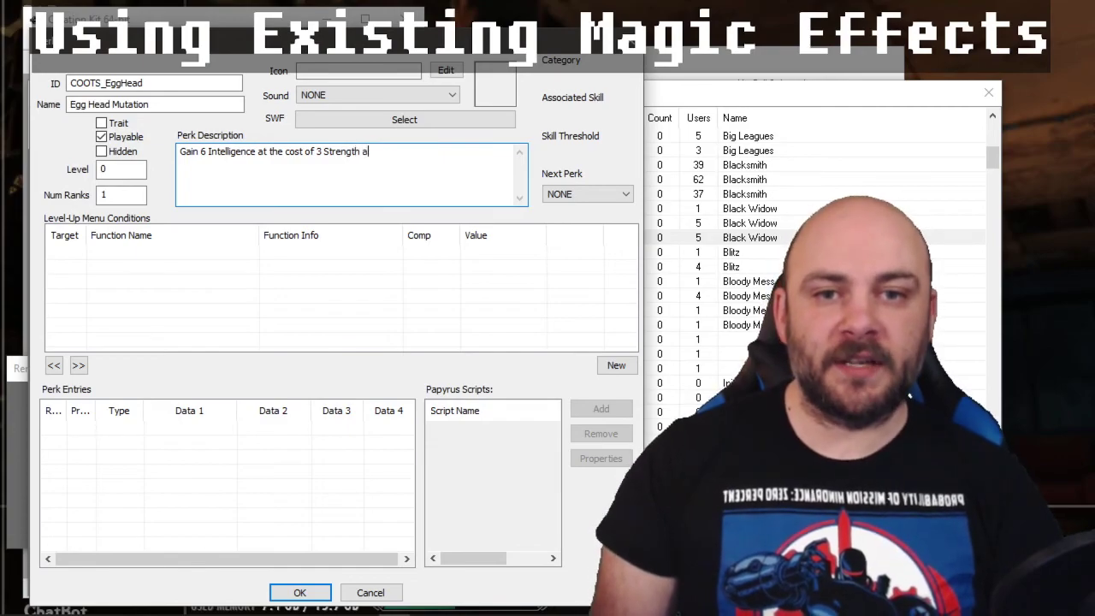
text(nd Enduran)
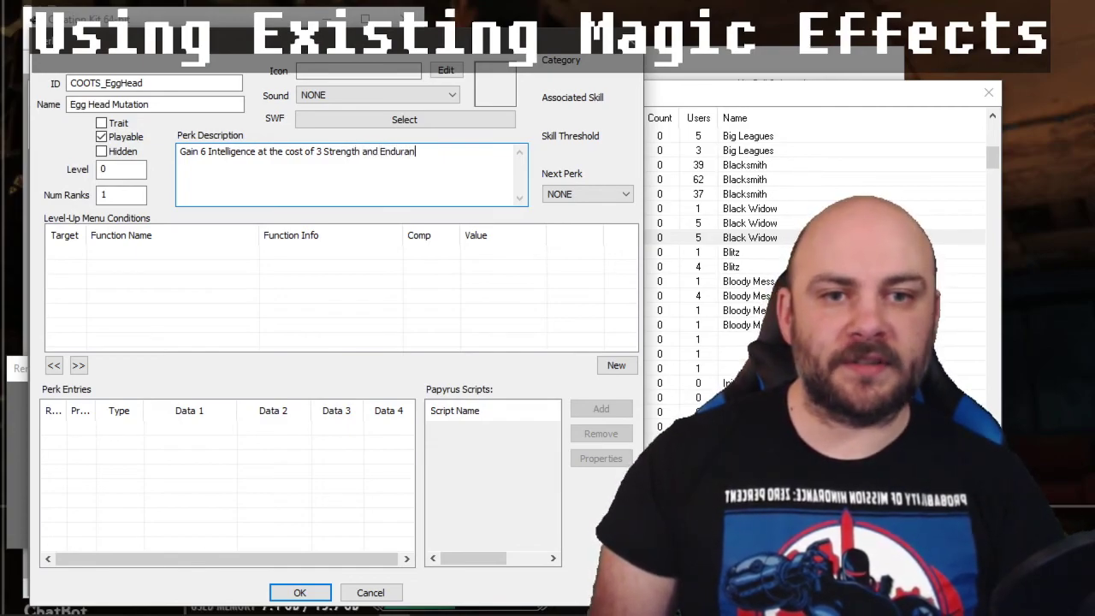
text(ce.)
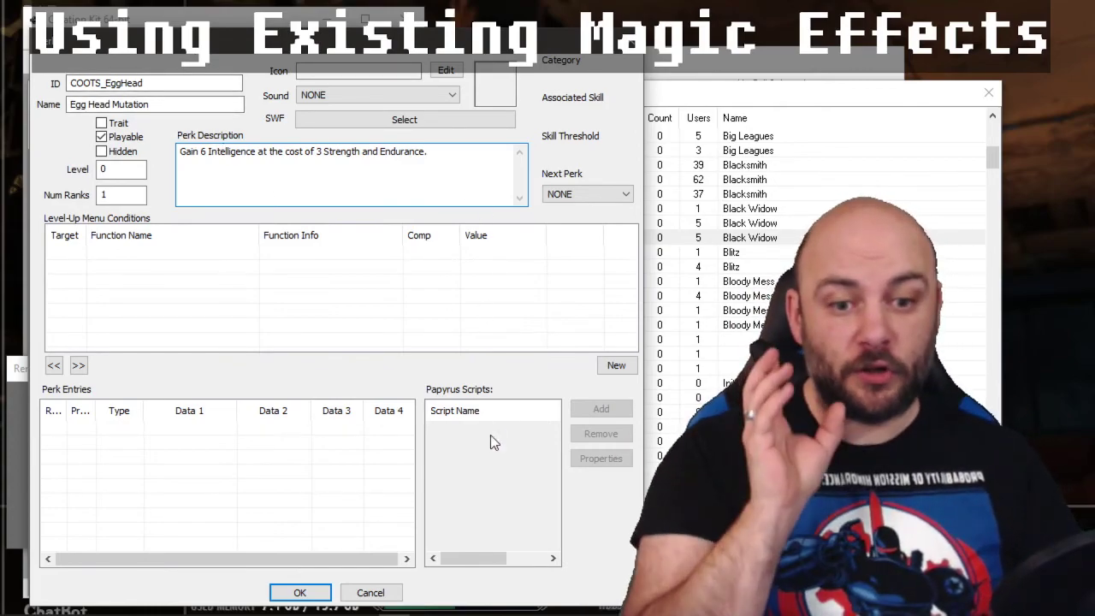
Save the Egg Head perk and create perk COOTS_ScalySkin named Scaly Skin Mutation
click(299, 593)
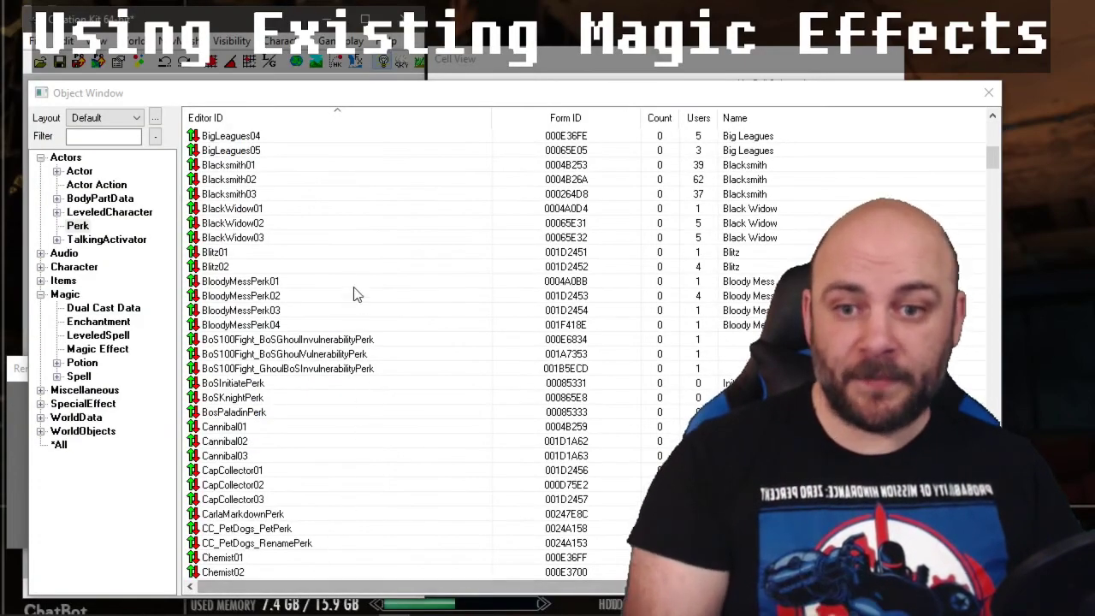
right_click(355, 251)
click(377, 259)
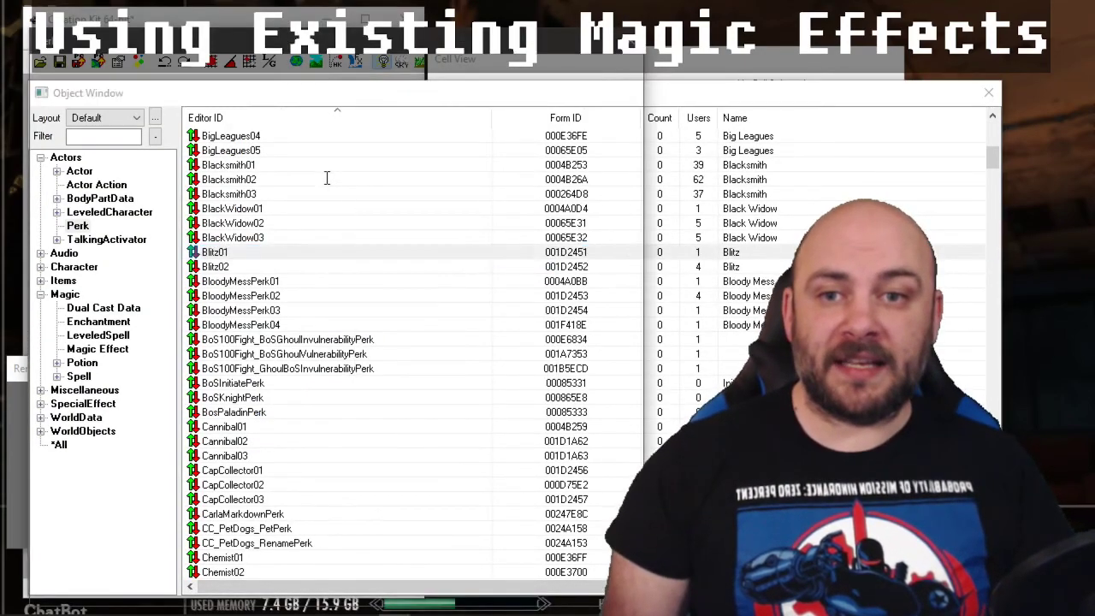
text(C)
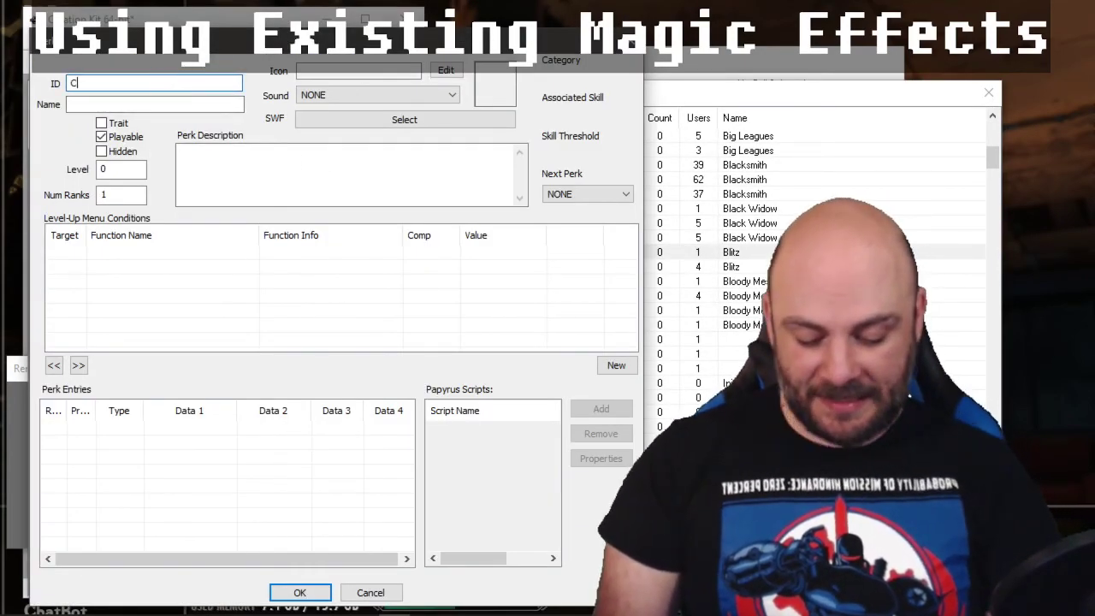
text(OOTS_Scaly)
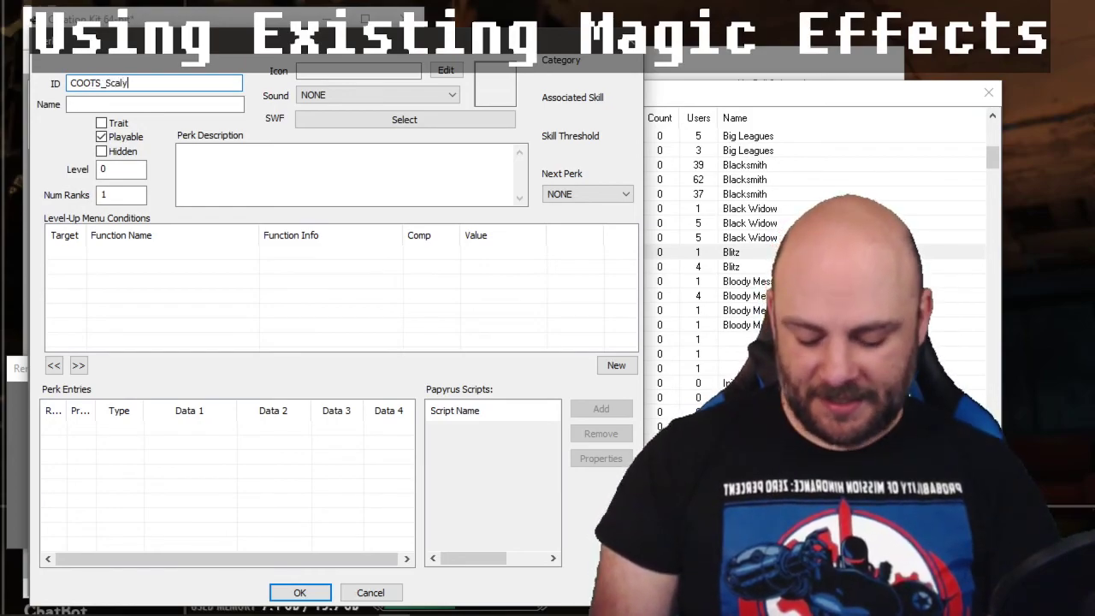
text(Skin)
key(Tab)
text(S)
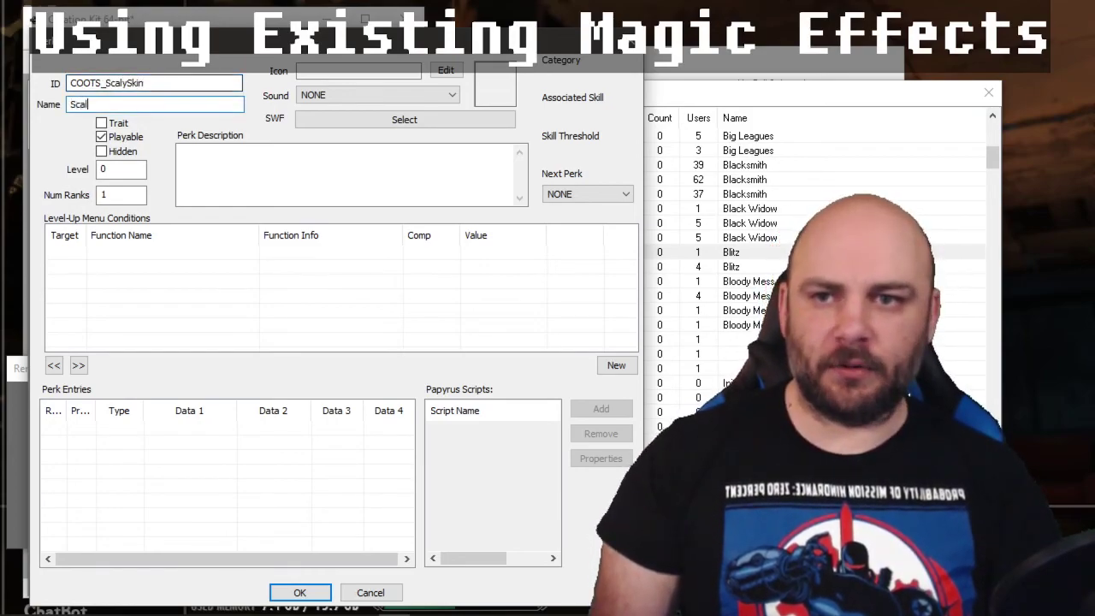
text(caly Skin )
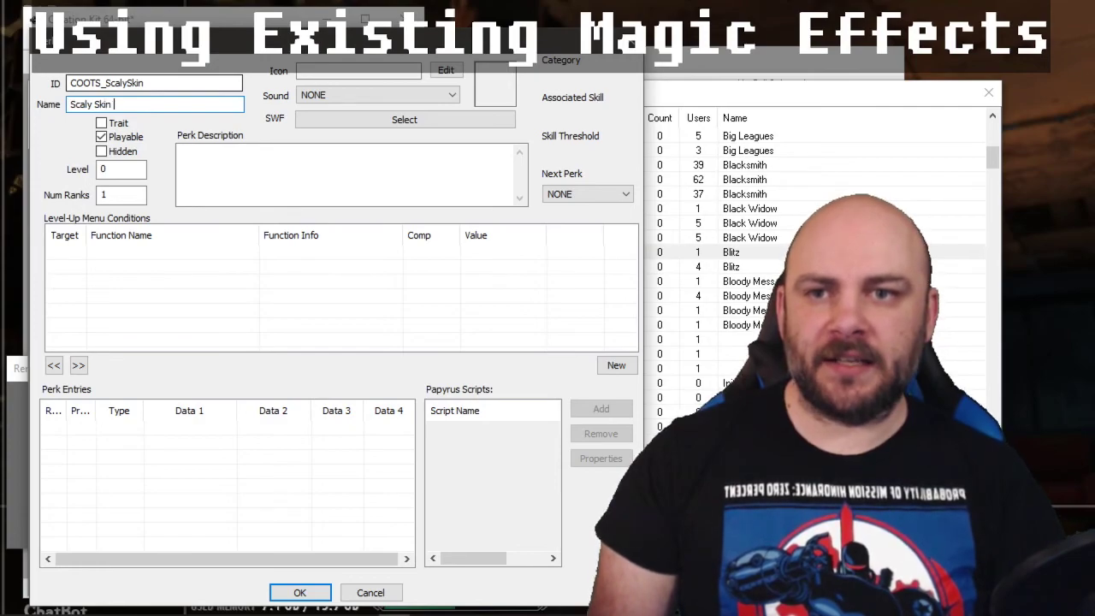
text(Mutation)
key(Tab)
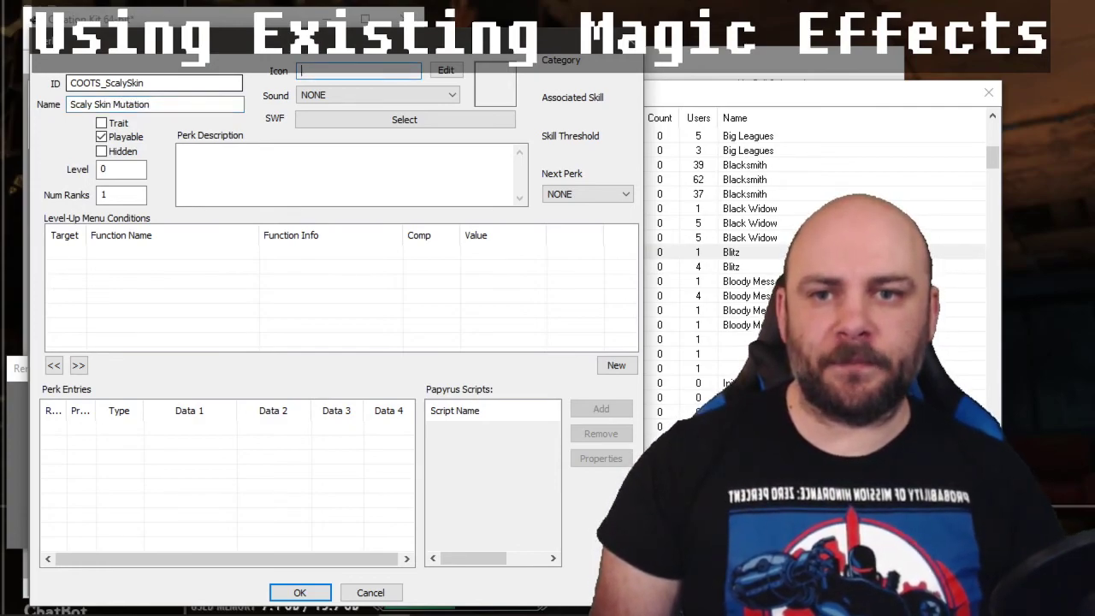
Describe it as 50 damage and energy resistance at the cost of 50 Action Points
click(337, 168)
text(Gain)
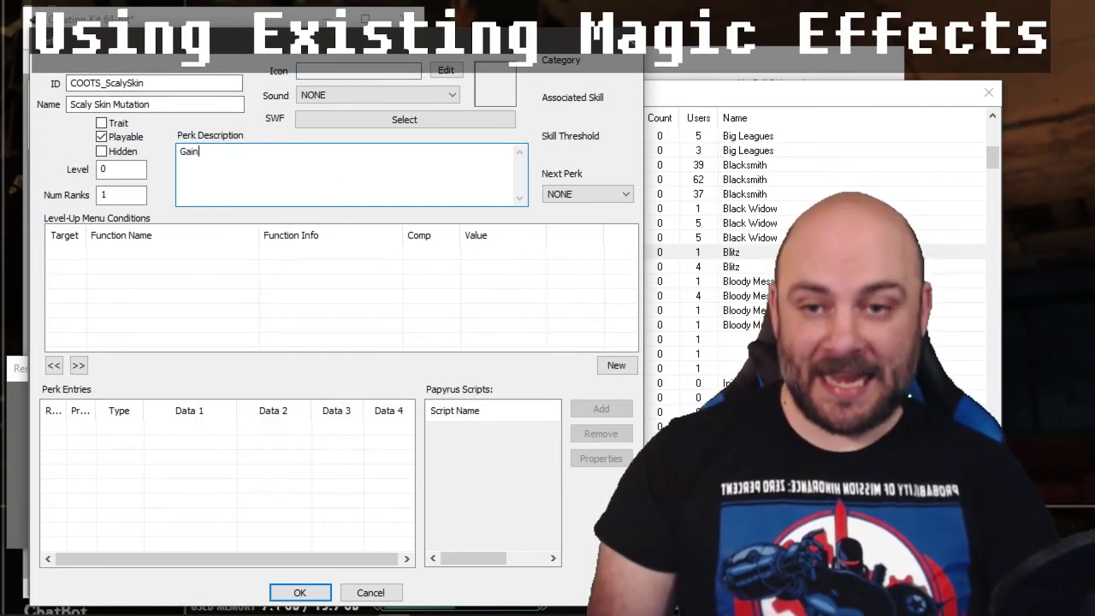
text( 50 Dam)
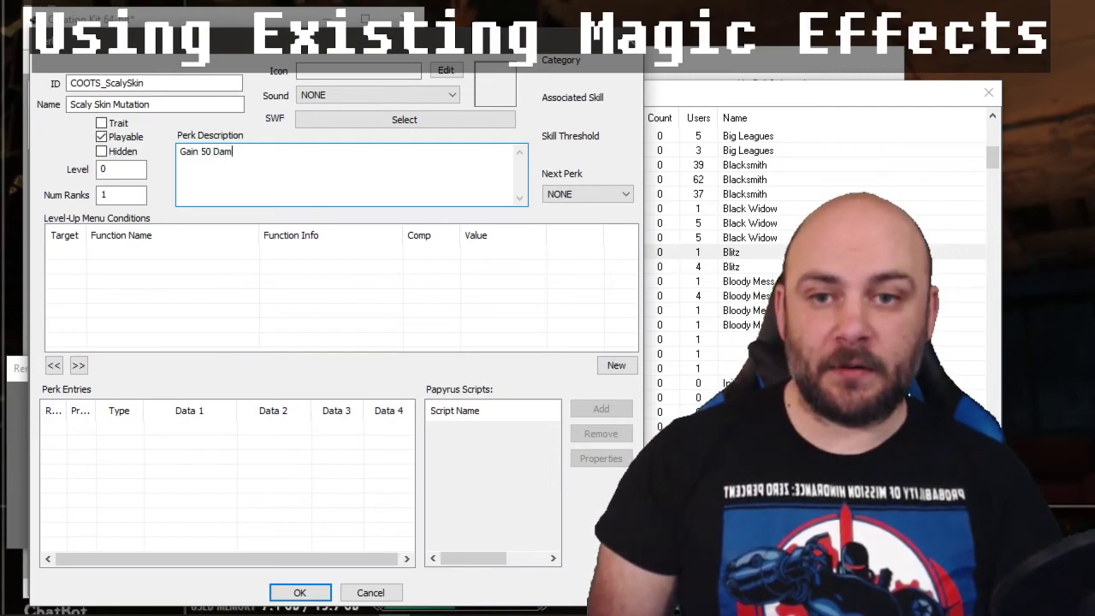
key(BackSpace)
key(BackSpace)
key(BackSpace)
text(damage and )
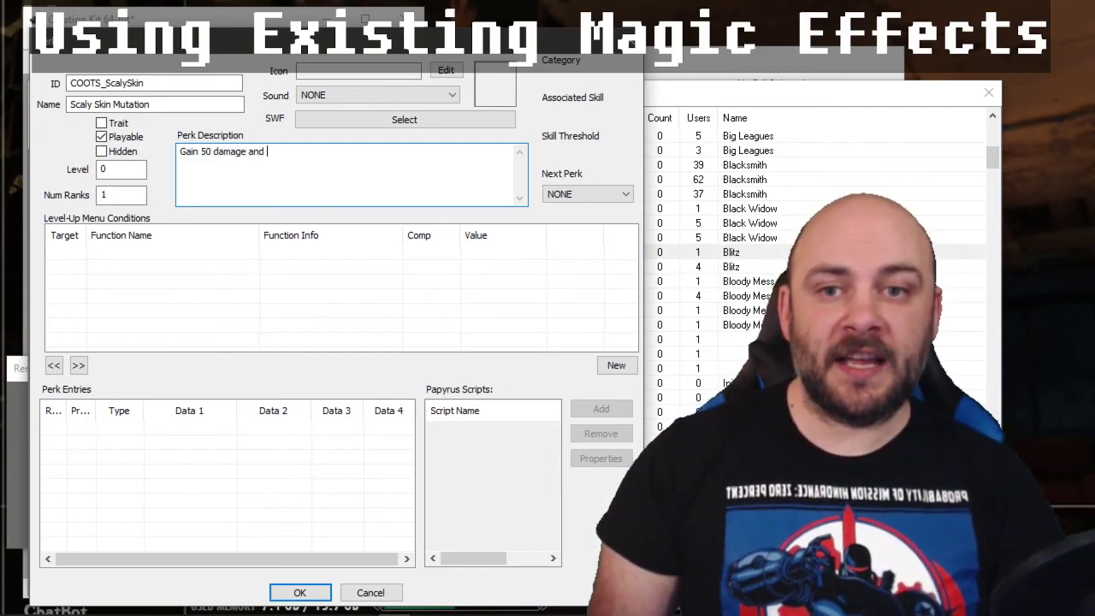
text(energy)
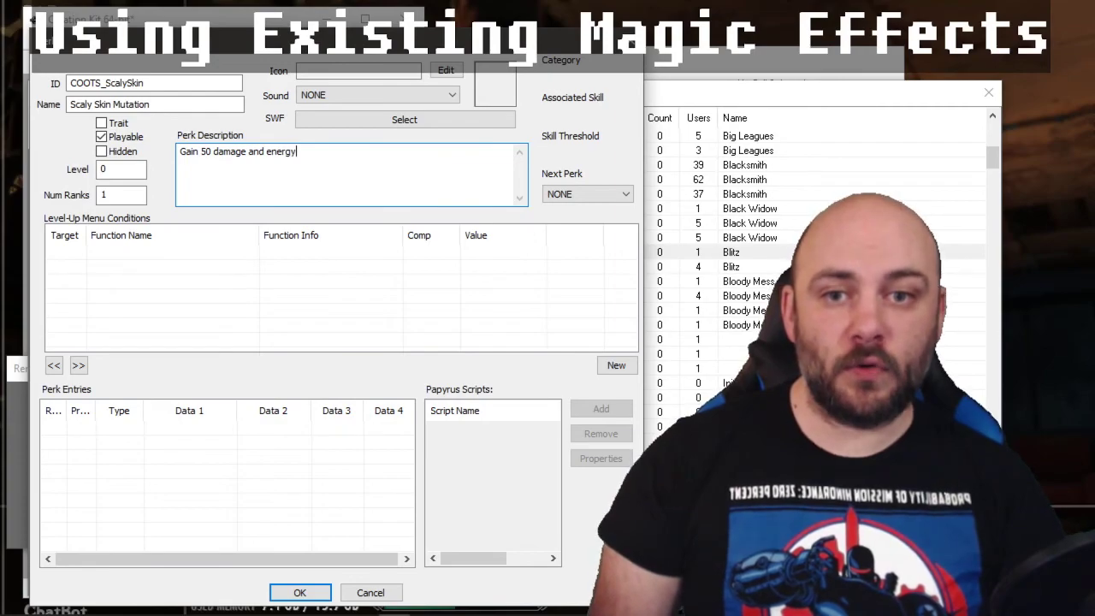
text( resistance )
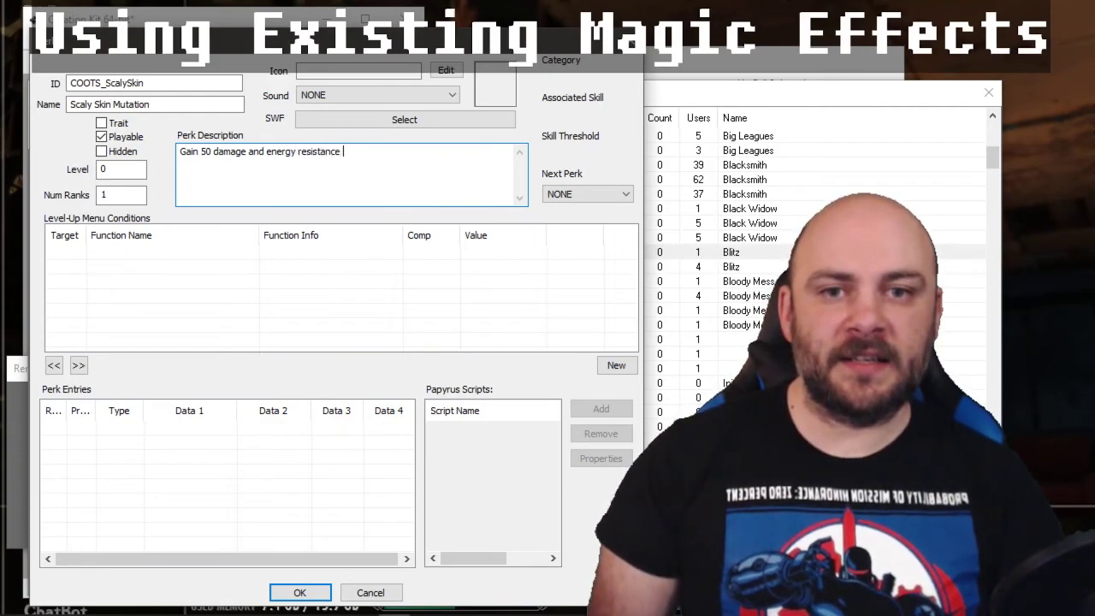
text(at the cost of )
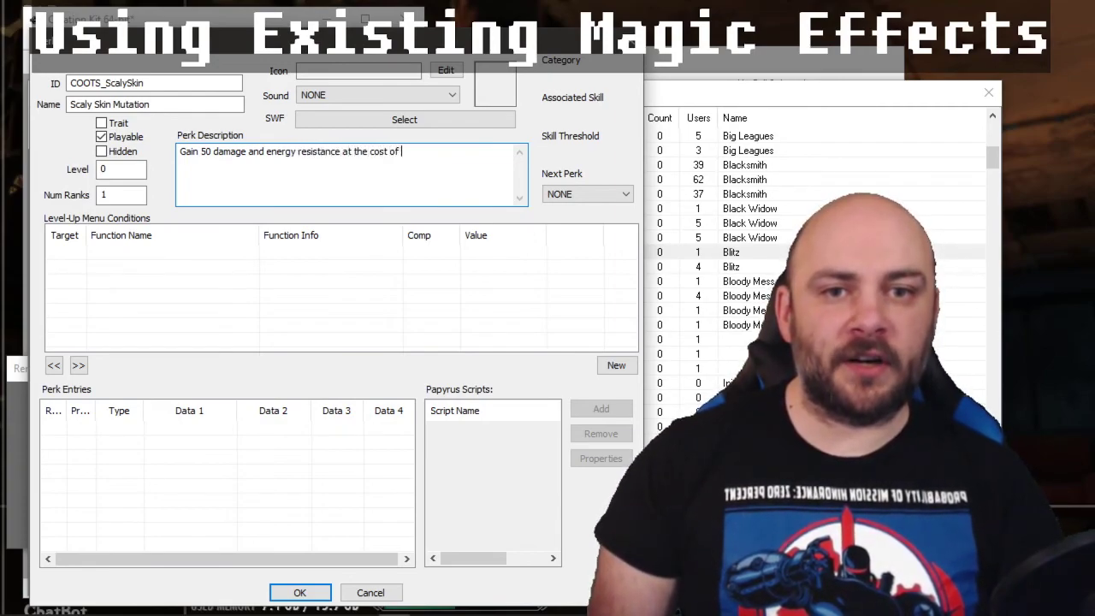
text(50 Action Points.)
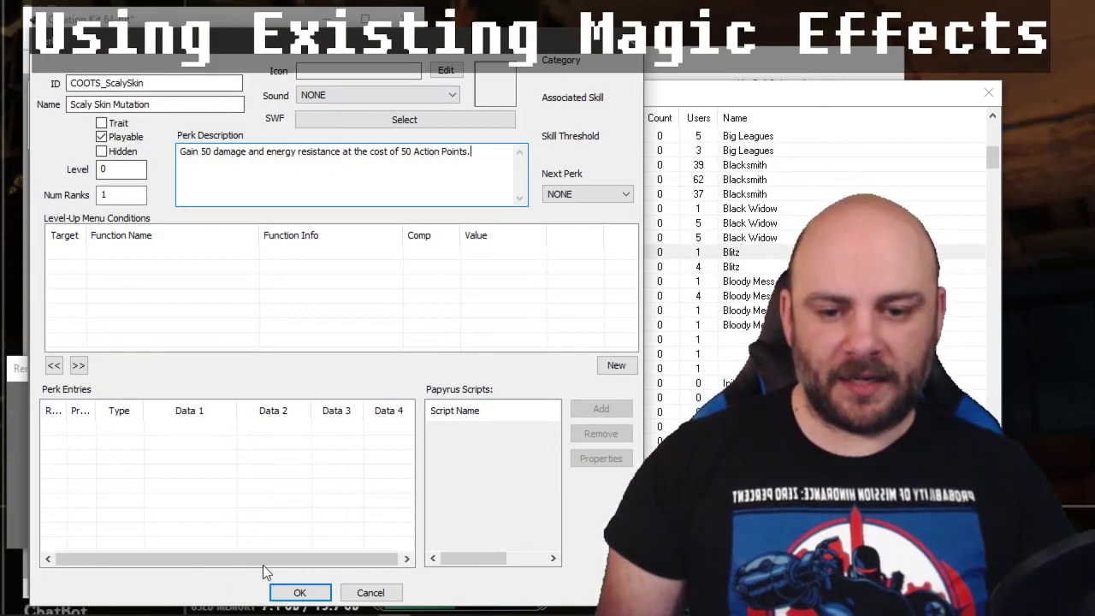
Save the Scaly Skin perk and list the Magic Effect records, e.g. AbFortifyAgility
click(289, 590)
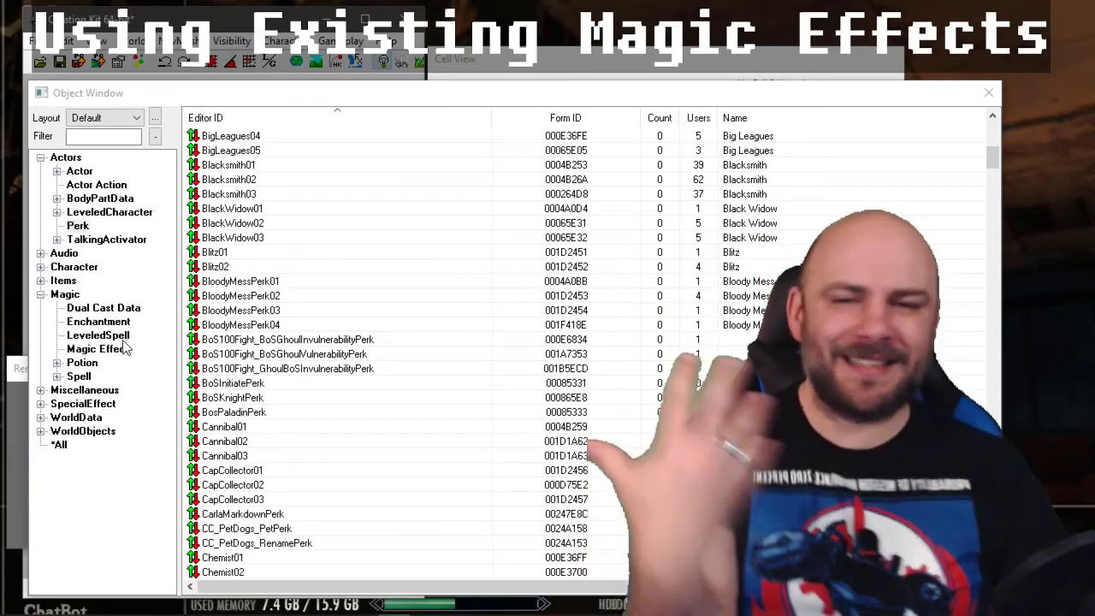
click(65, 294)
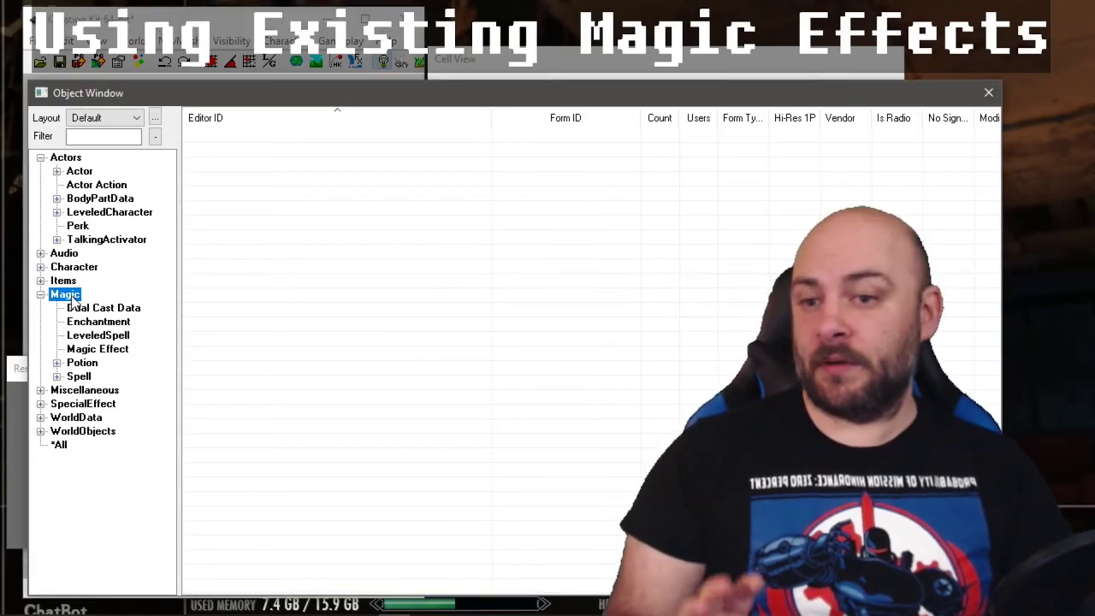
click(114, 350)
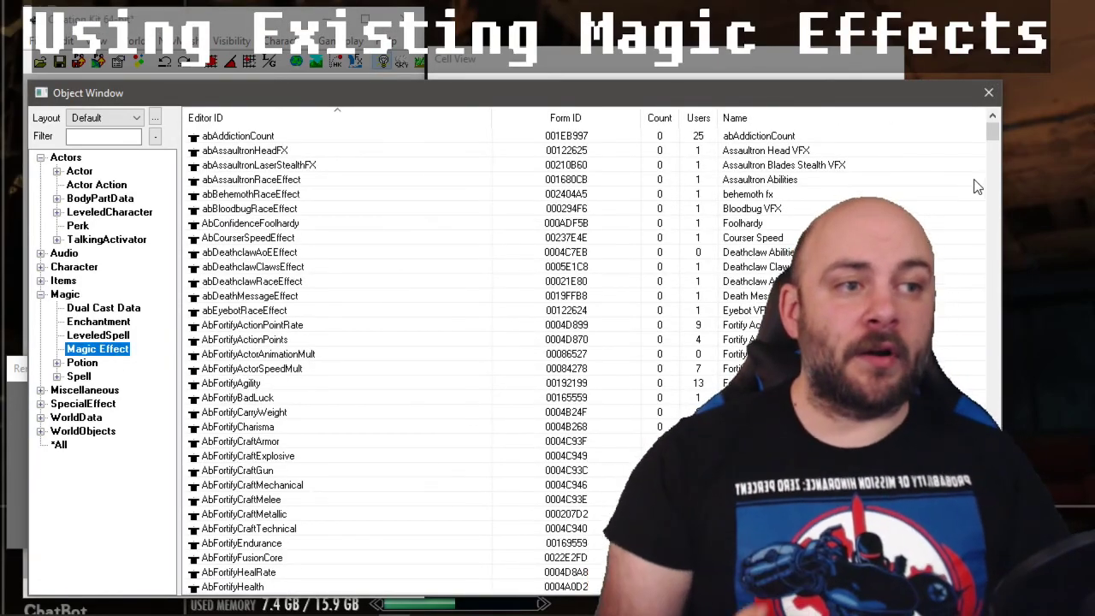
mouse_move(992, 141)
mouse_down()
mouse_move(1003, 225)
mouse_move(973, 385)
mouse_move(970, 521)
mouse_move(958, 130)
mouse_move(944, 590)
mouse_move(1000, 488)
mouse_move(1018, 358)
mouse_move(984, 121)
mouse_up()
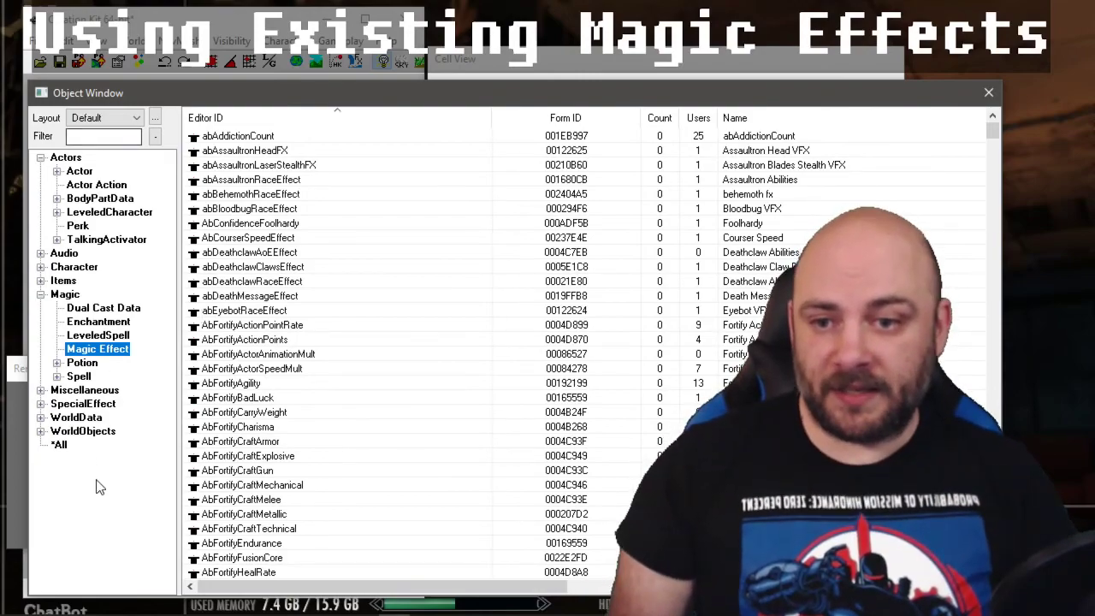
Show the Spell records under Magic, such as AbAddictionAlcohol and AbBoSPaladin
click(120, 321)
click(82, 376)
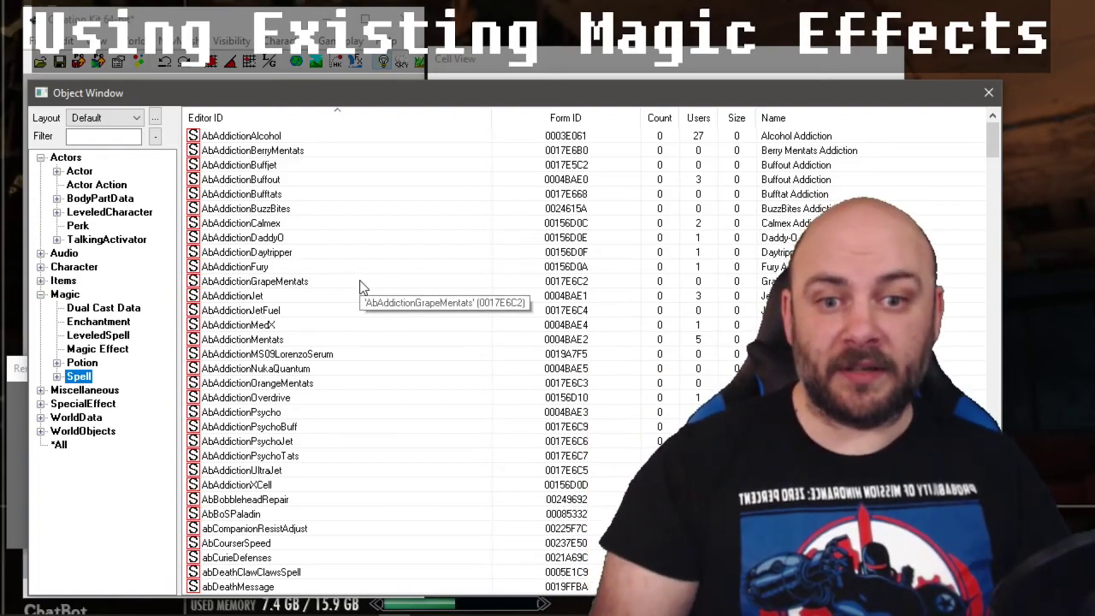
Create spell COOTS_AbEggHead named Egg Head Spell with type Ability
right_click(360, 286)
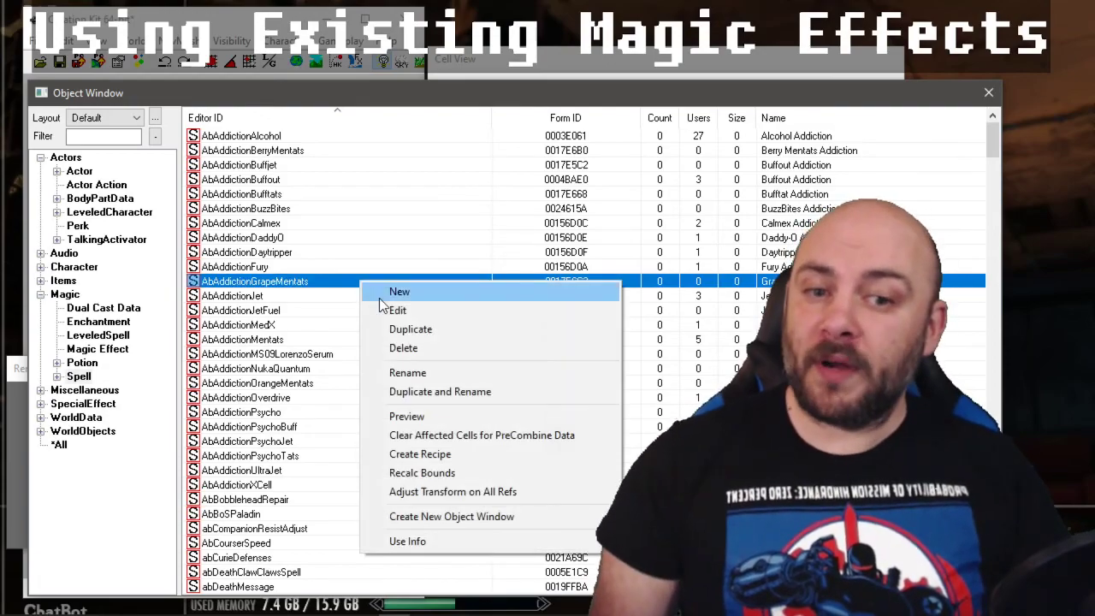
click(380, 295)
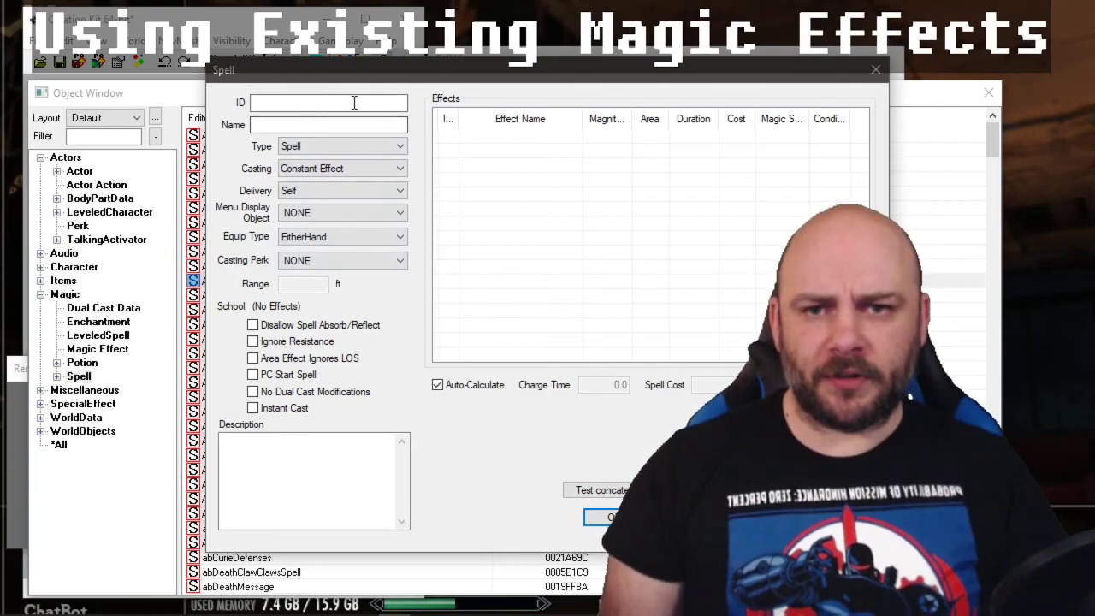
click(354, 101)
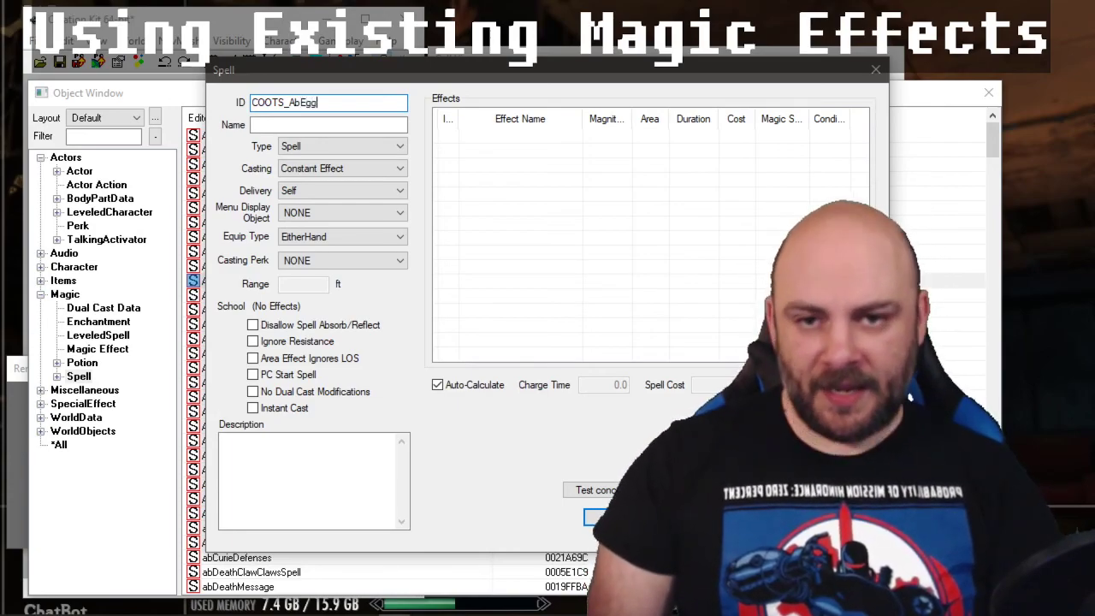
click(328, 125)
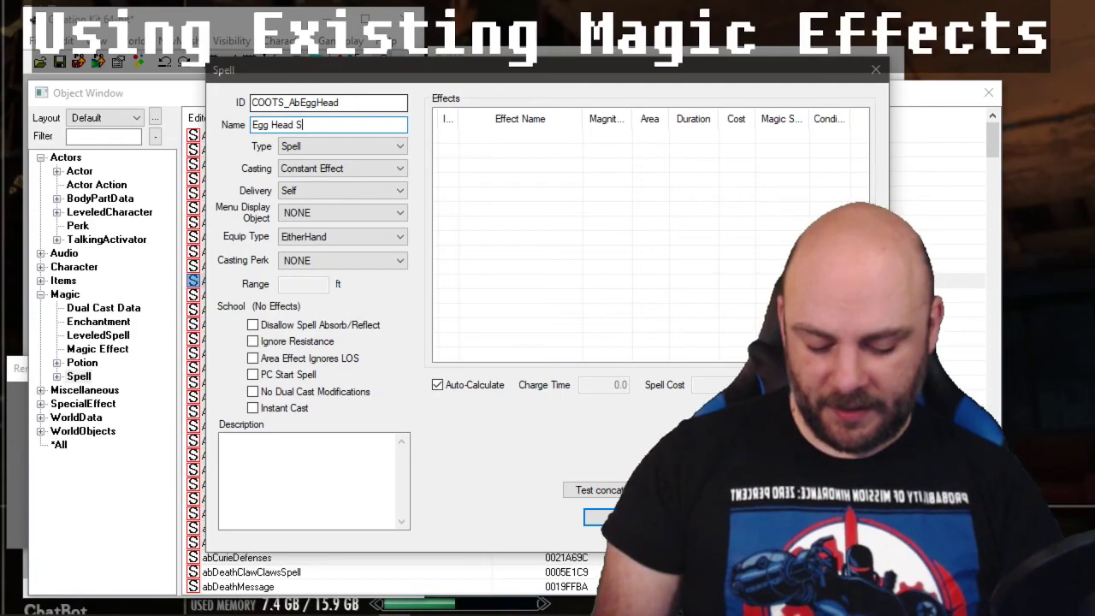
click(390, 150)
click(340, 161)
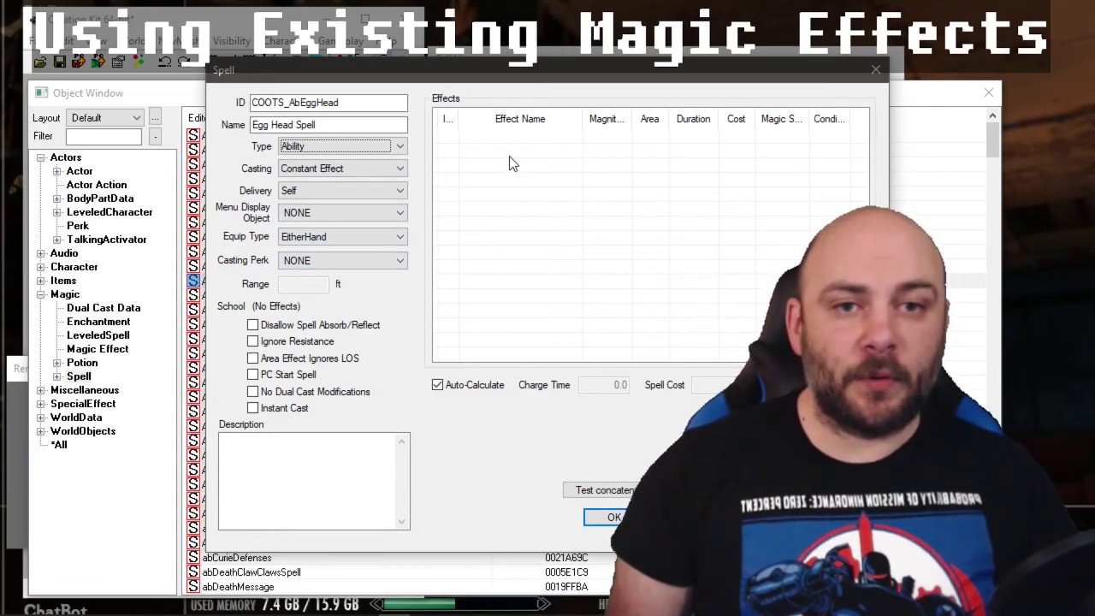
Add an AbFortifyIntelligence effect with magnitude 6 to the Egg Head Spell
right_click(517, 158)
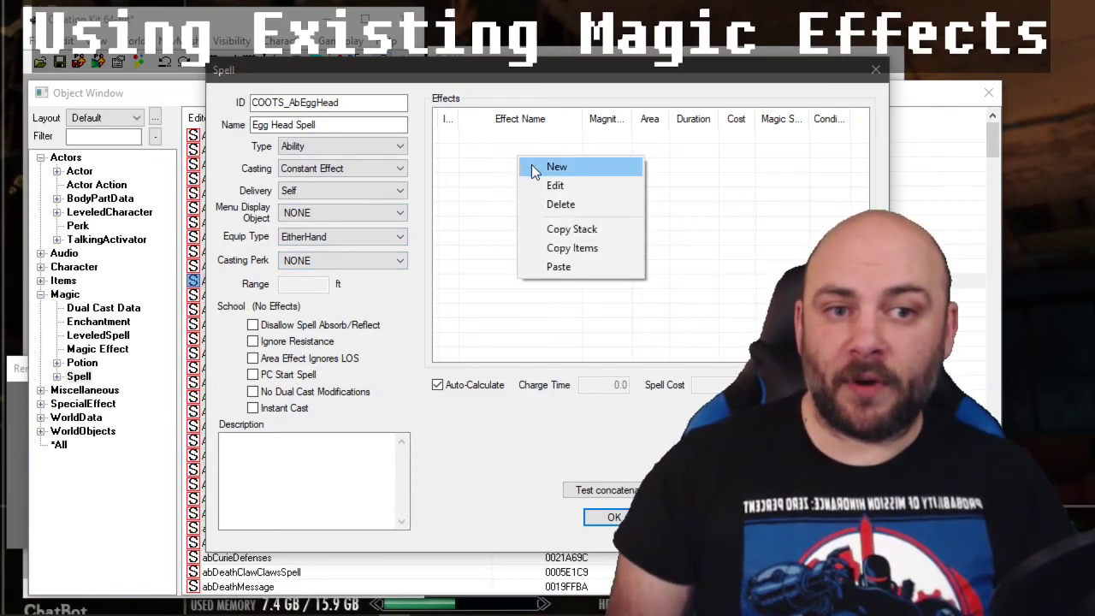
click(532, 166)
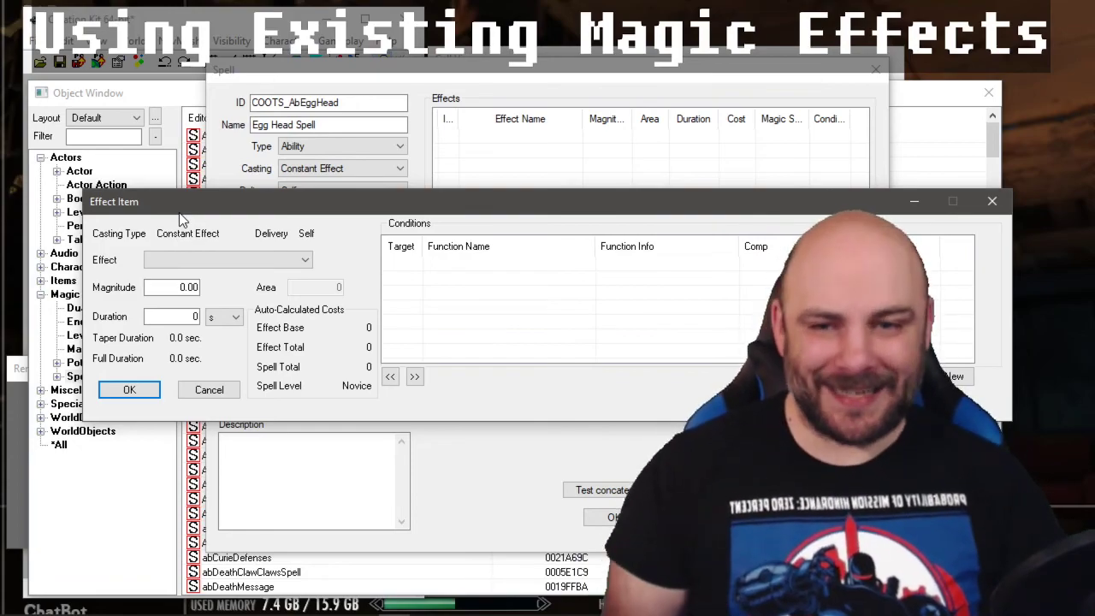
click(305, 260)
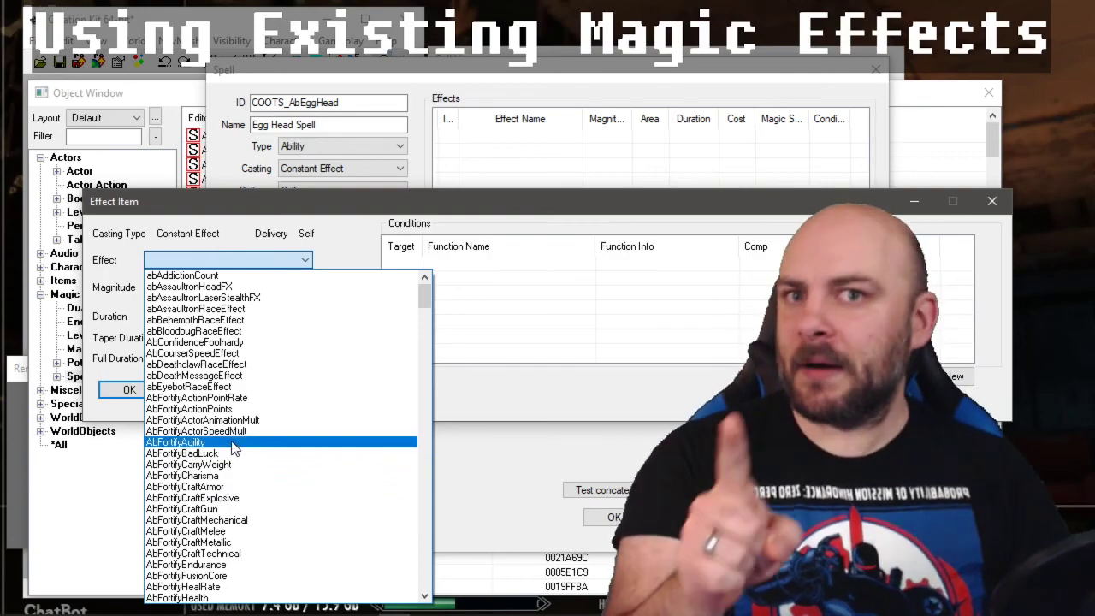
scroll(234, 449, down, 3)
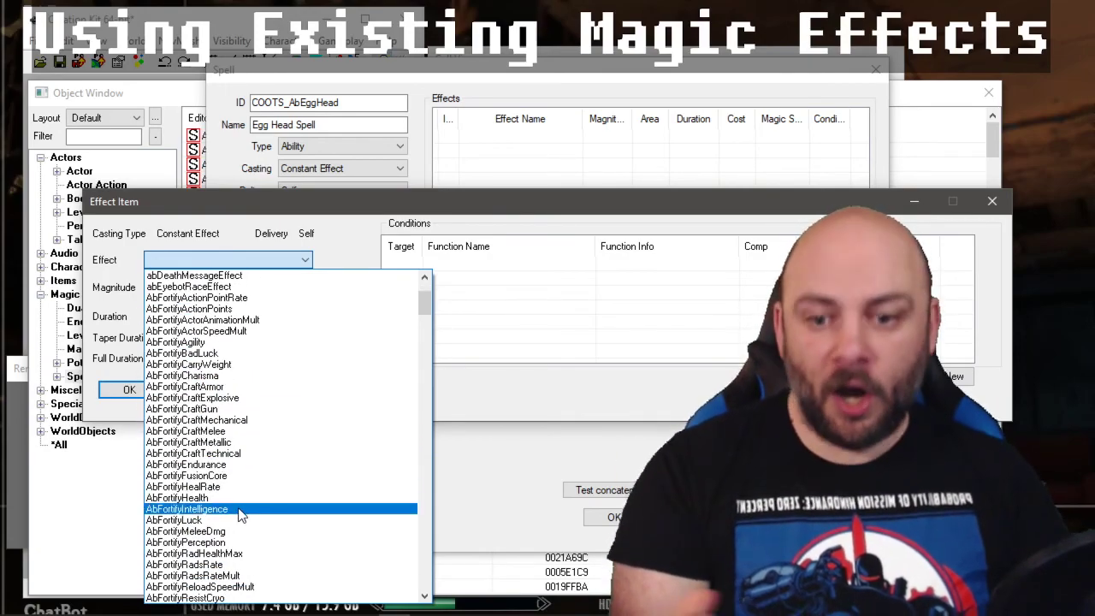
click(240, 511)
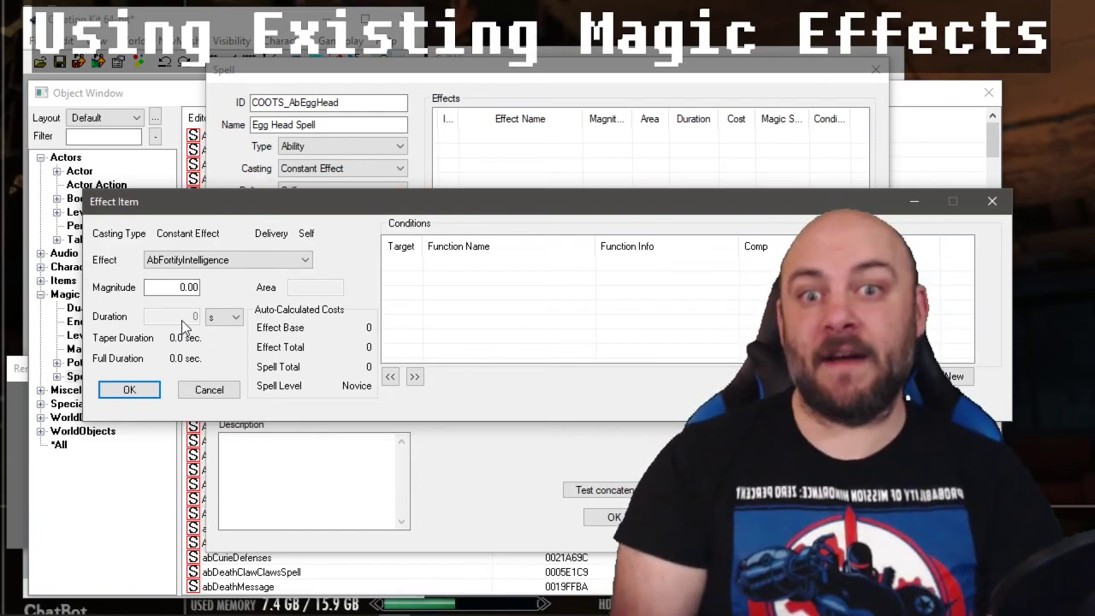
double_click(184, 286)
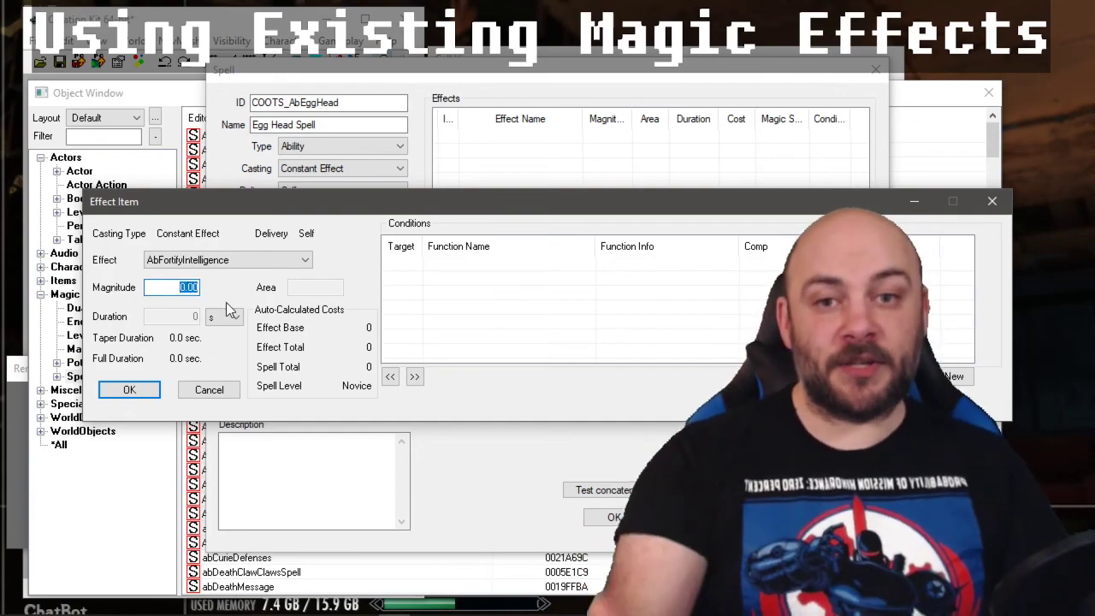
text(6)
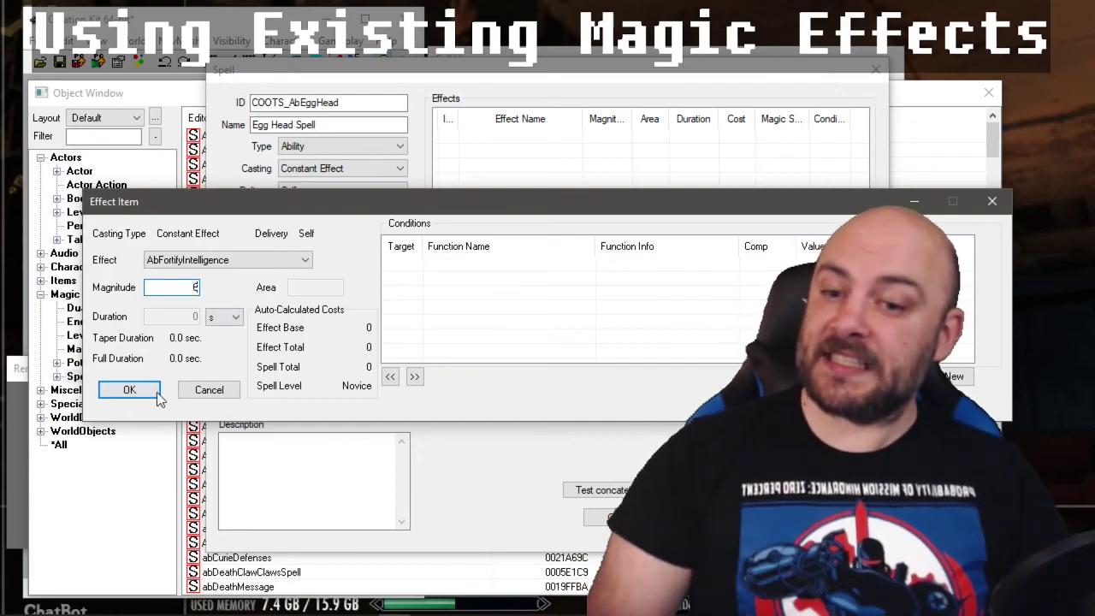
click(129, 390)
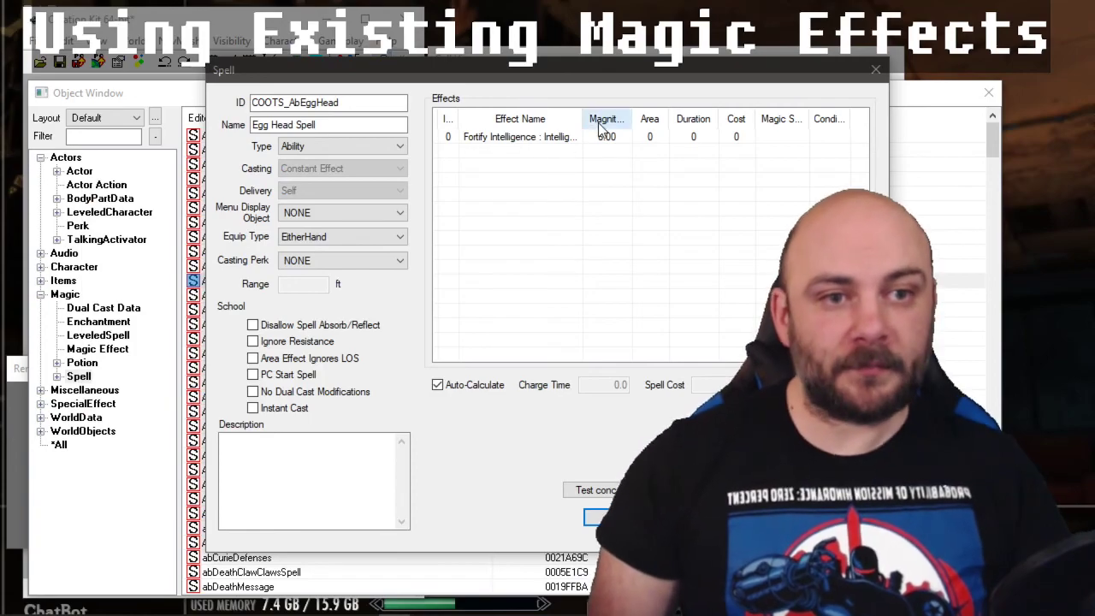
Add an abReduceEndurance effect with magnitude 3 to the spell
right_click(551, 161)
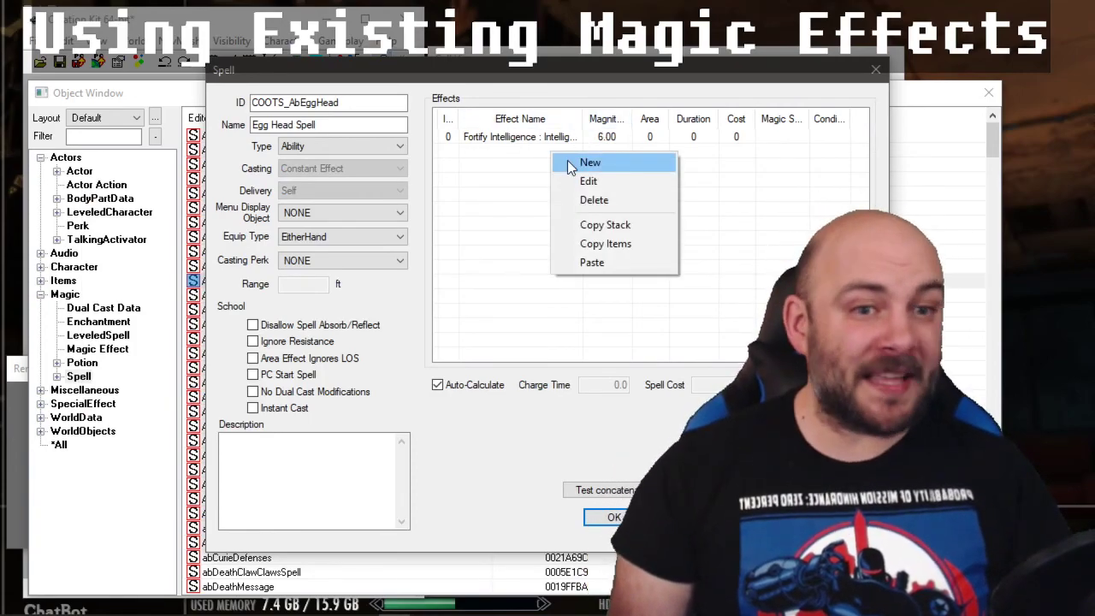
click(589, 162)
click(301, 261)
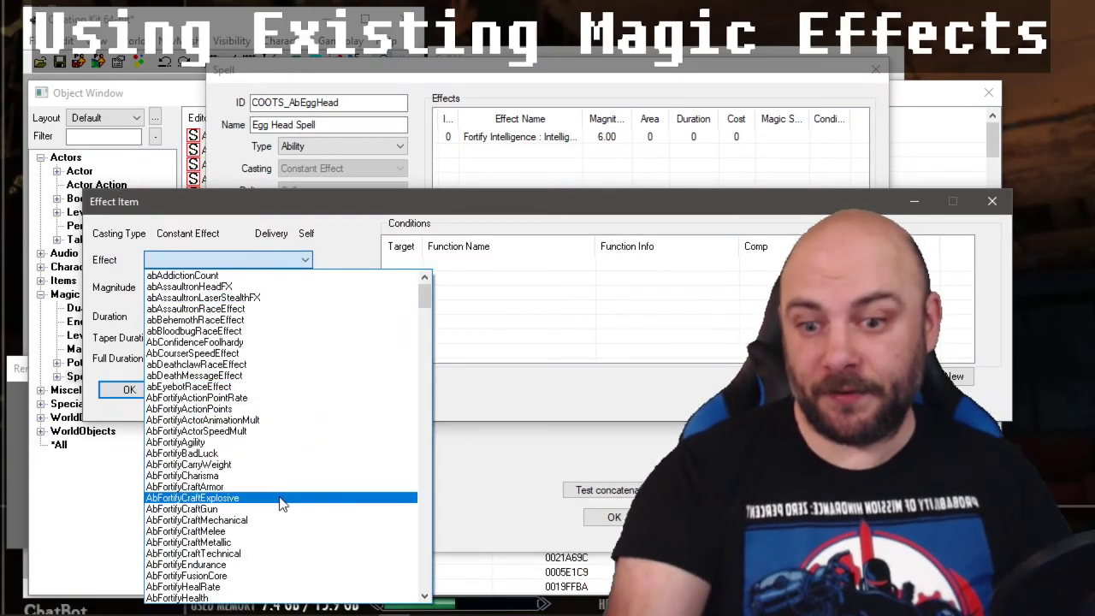
scroll(272, 462, down, 3)
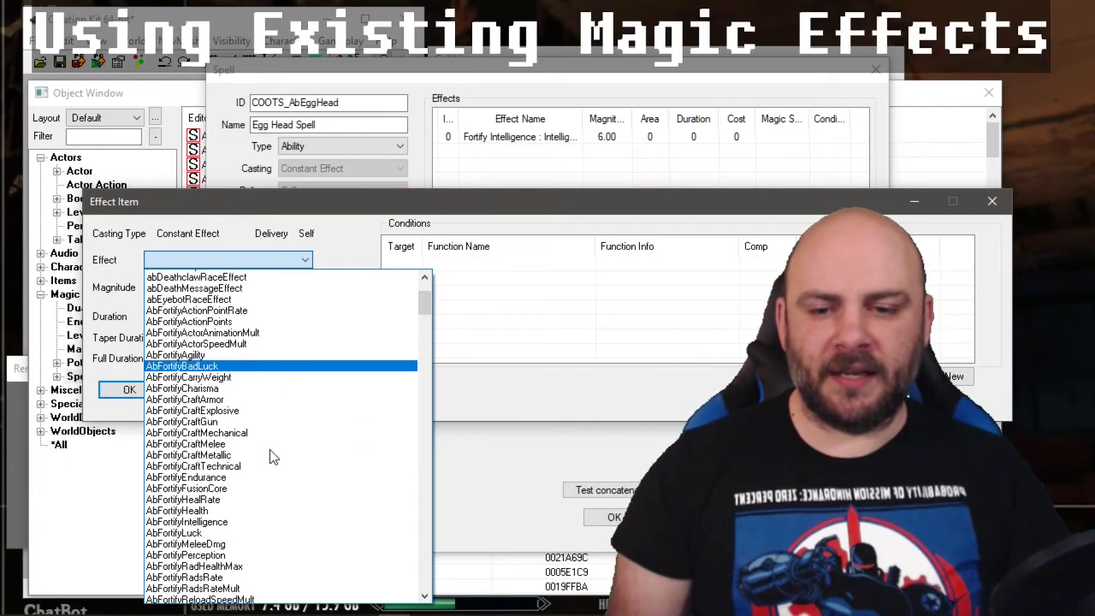
scroll(272, 457, down, 8)
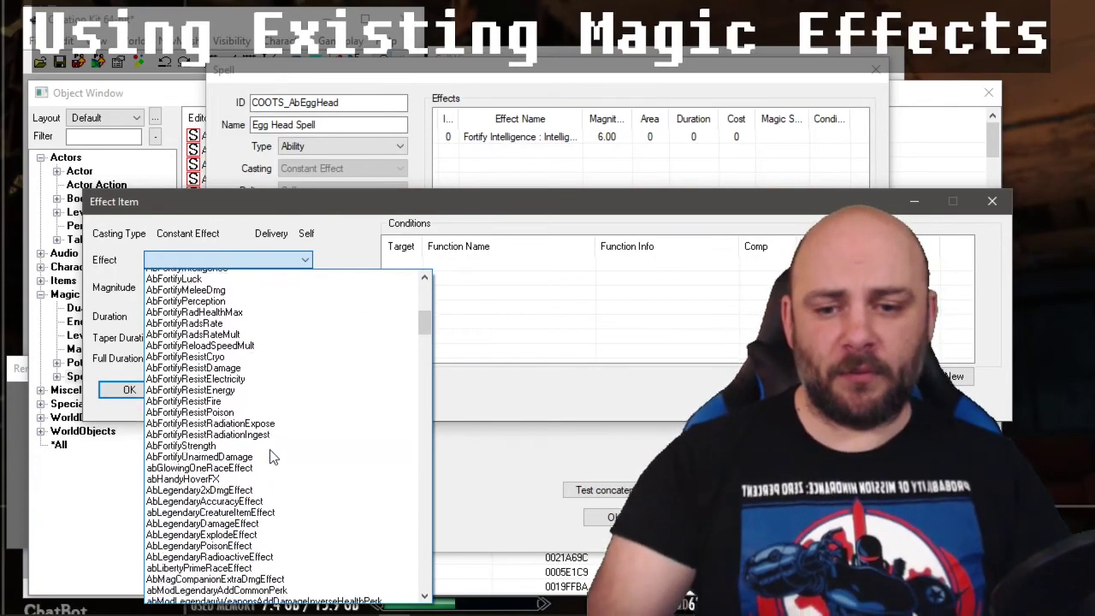
scroll(272, 458, down, 7)
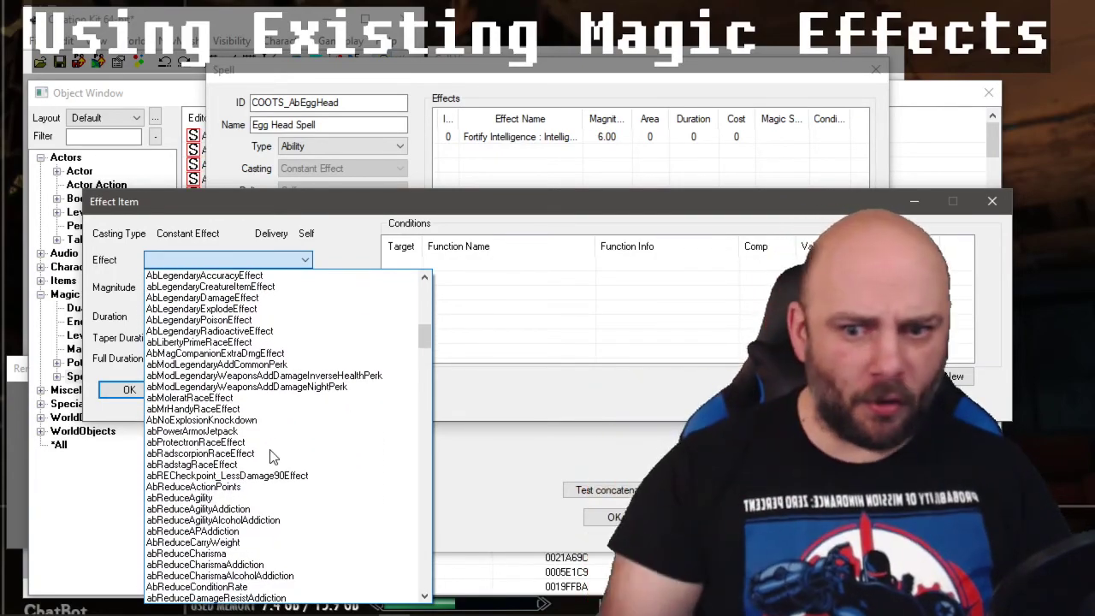
scroll(272, 457, down, 1)
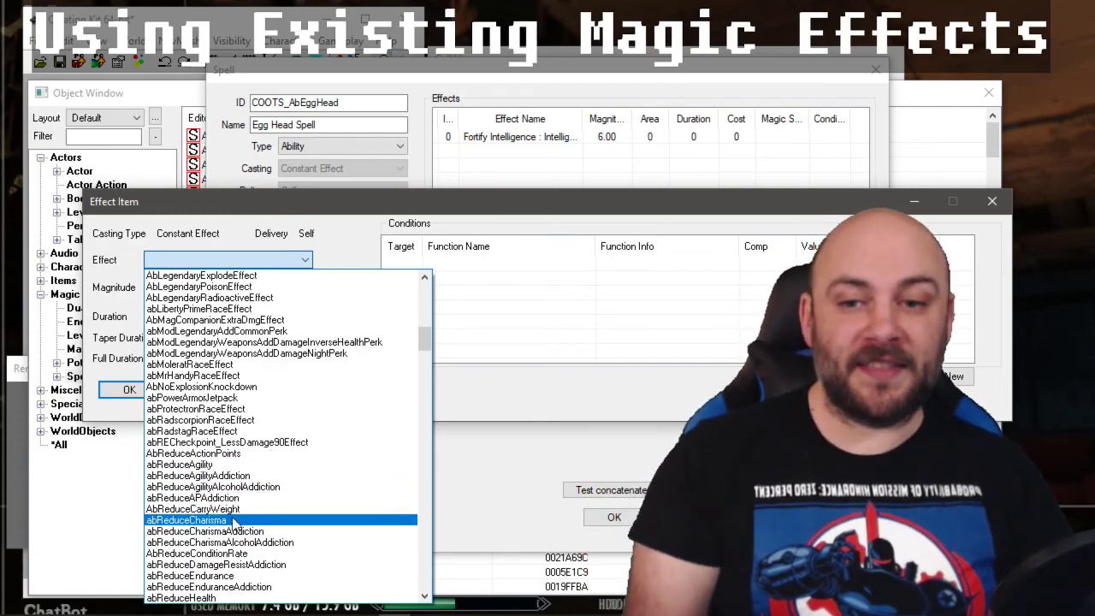
scroll(235, 520, down, 2)
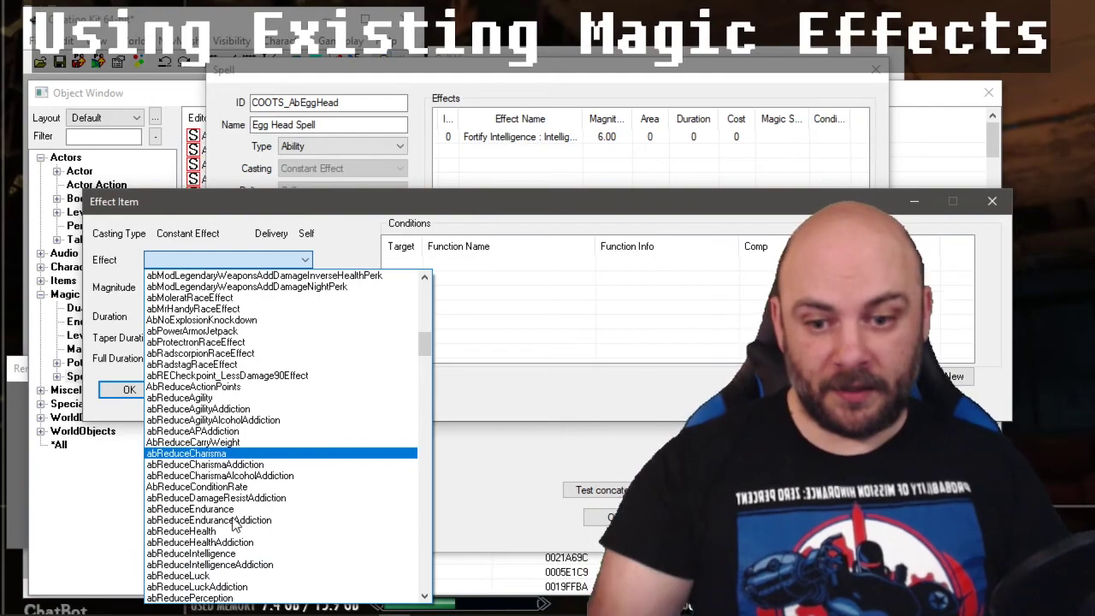
scroll(239, 513, down, 1)
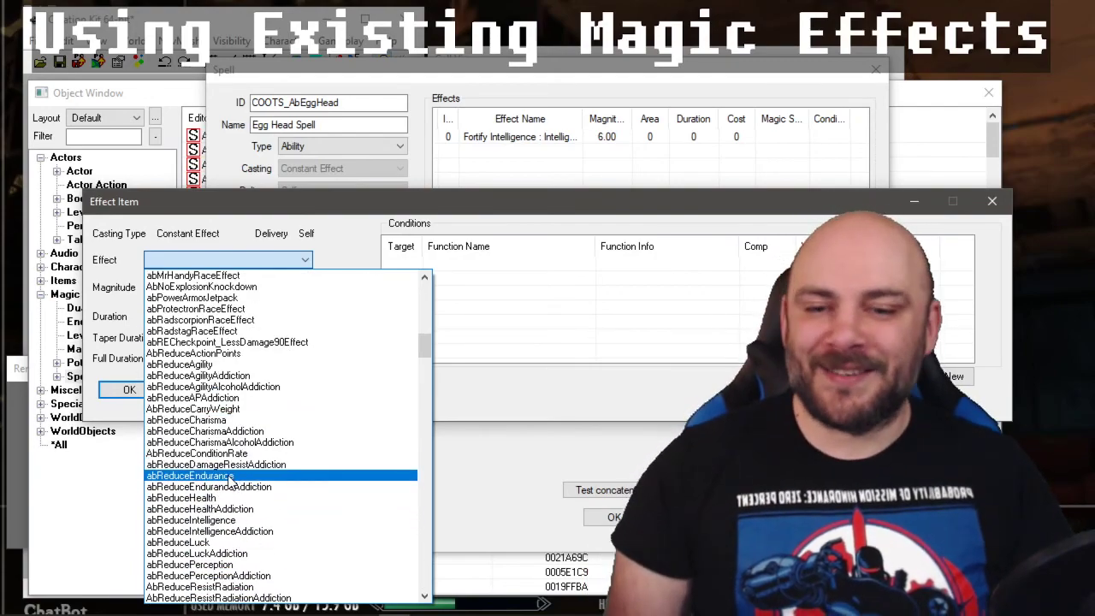
click(229, 476)
double_click(188, 288)
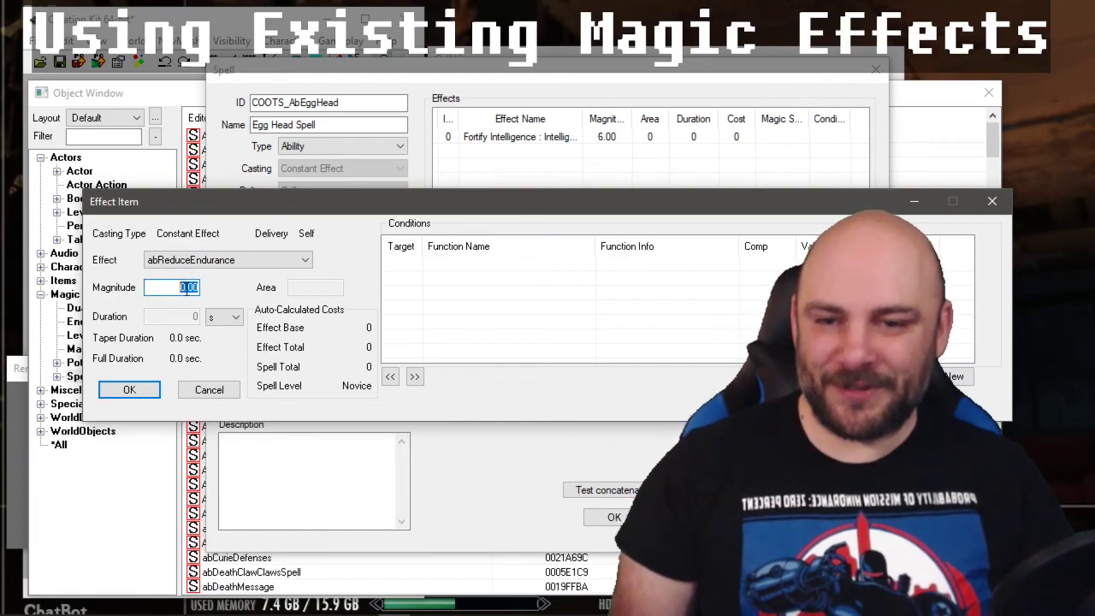
text(3)
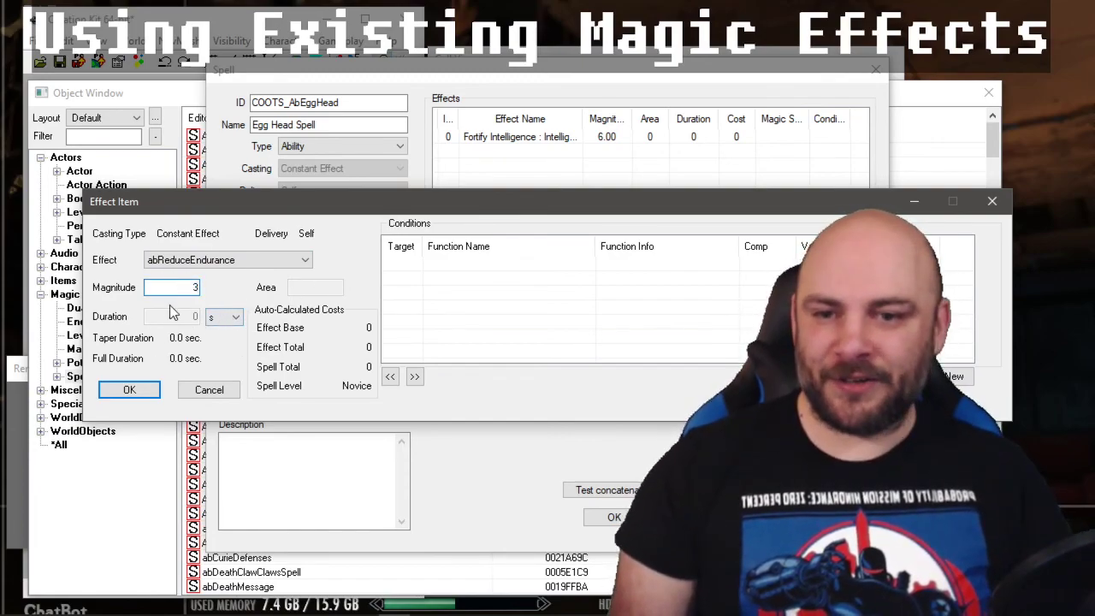
click(132, 390)
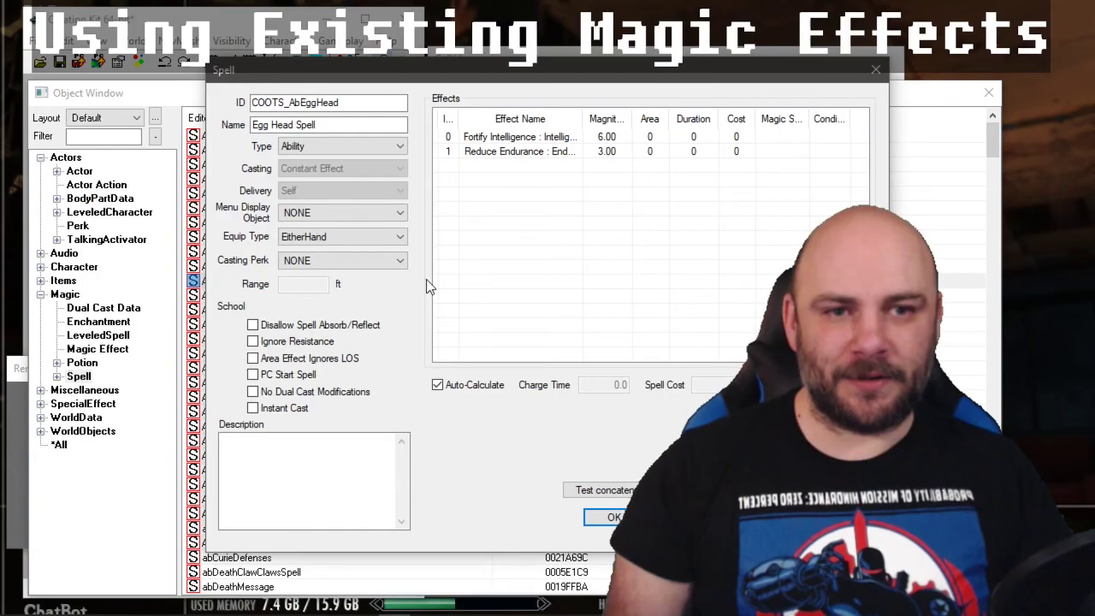
Add an abReduceStrength effect with magnitude 3 as the third effect
right_click(513, 185)
click(525, 196)
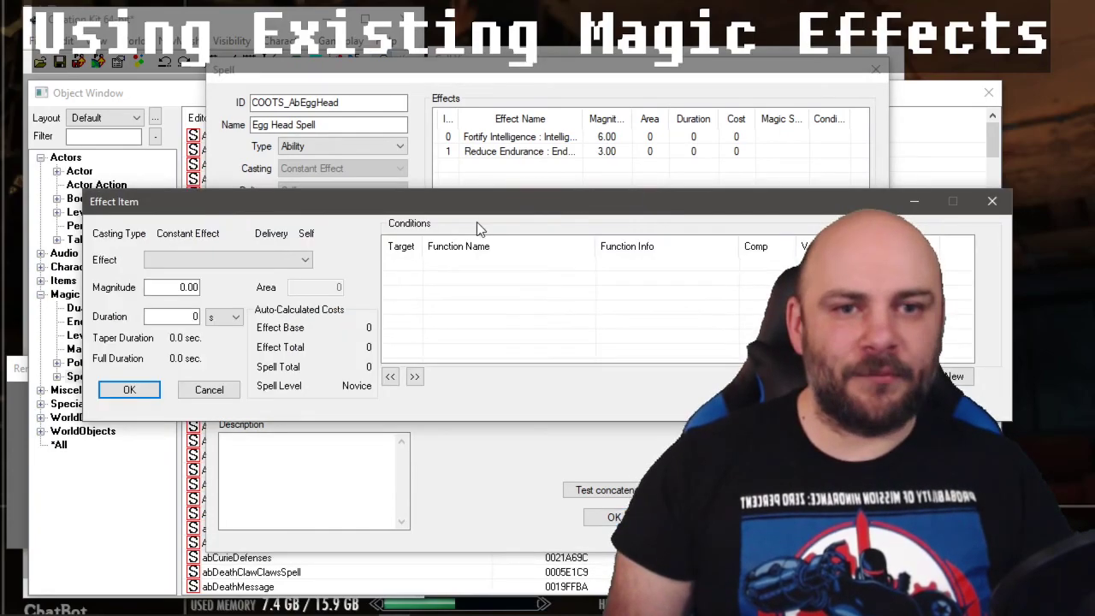
click(235, 259)
scroll(227, 510, down, 20)
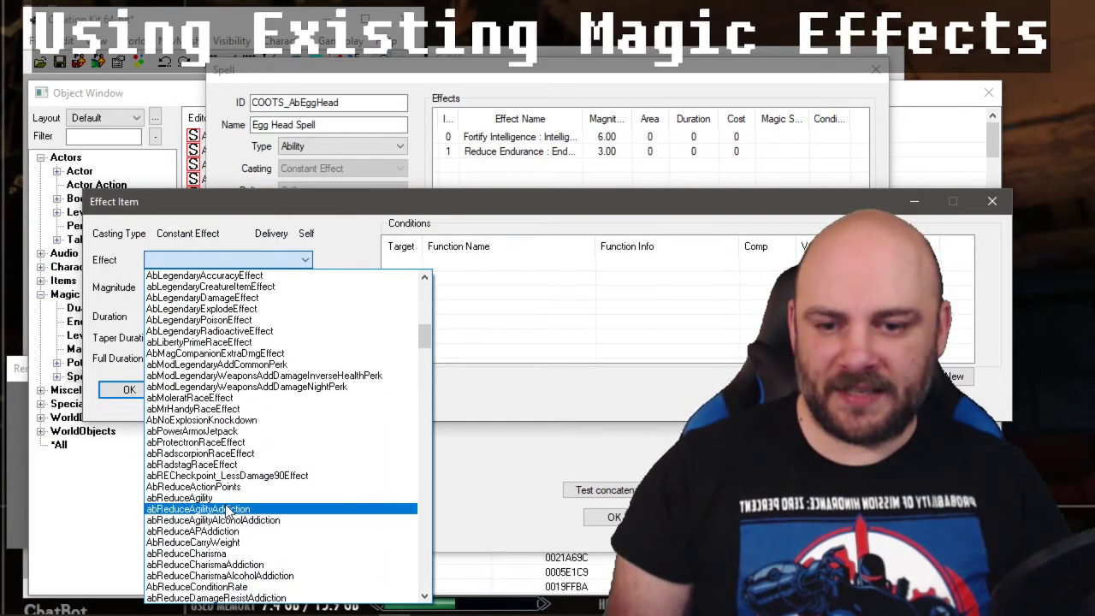
scroll(226, 511, down, 8)
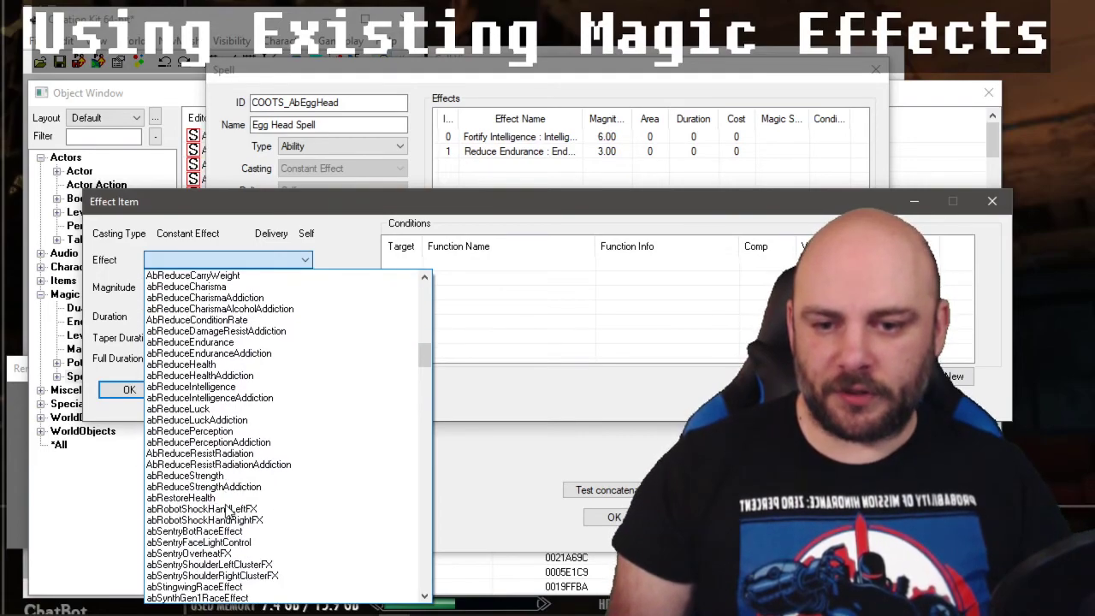
click(185, 475)
double_click(174, 285)
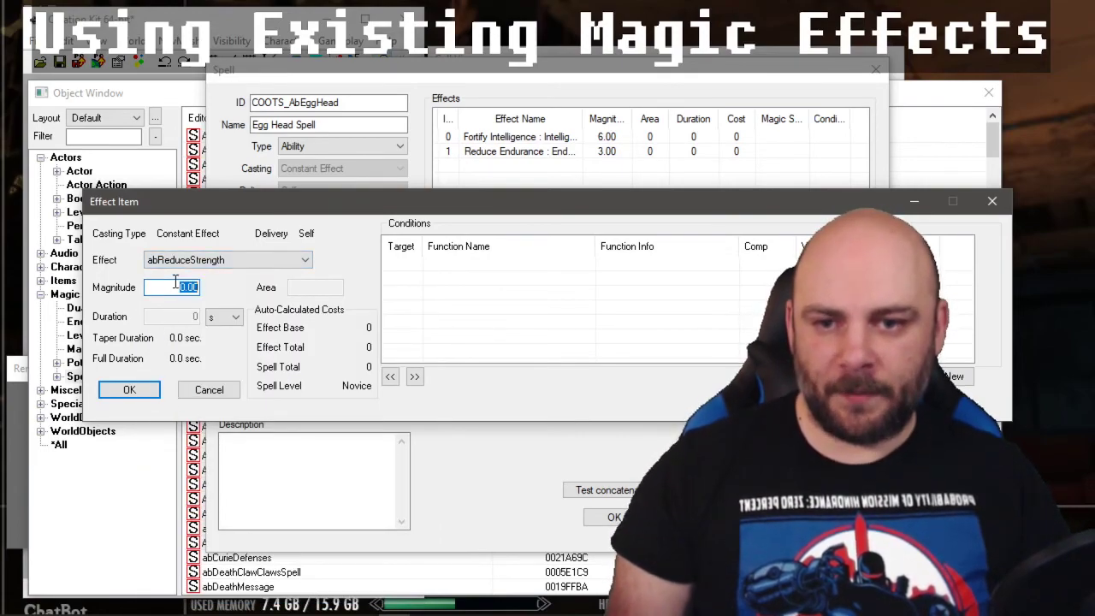
text(3)
click(127, 390)
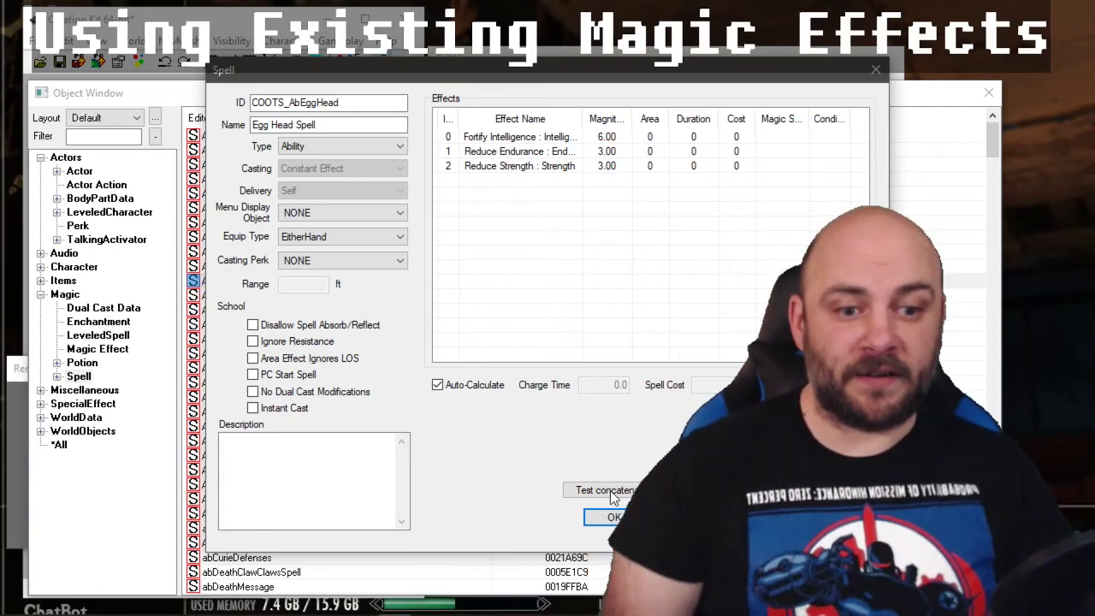
Save the Egg Head Spell and filter the Perk list by 'coots'
click(614, 516)
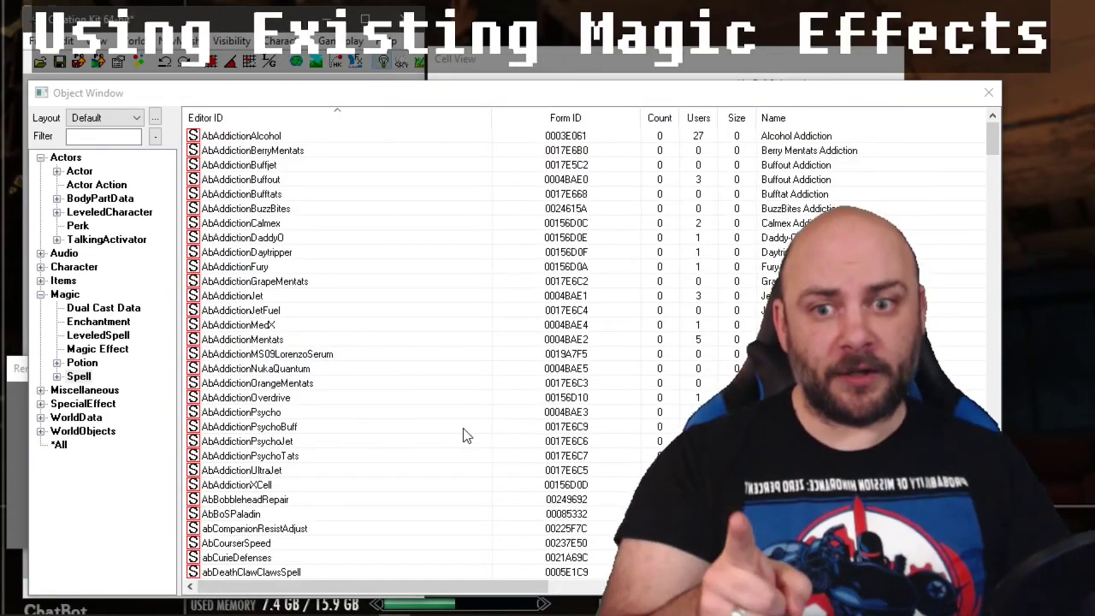
click(77, 226)
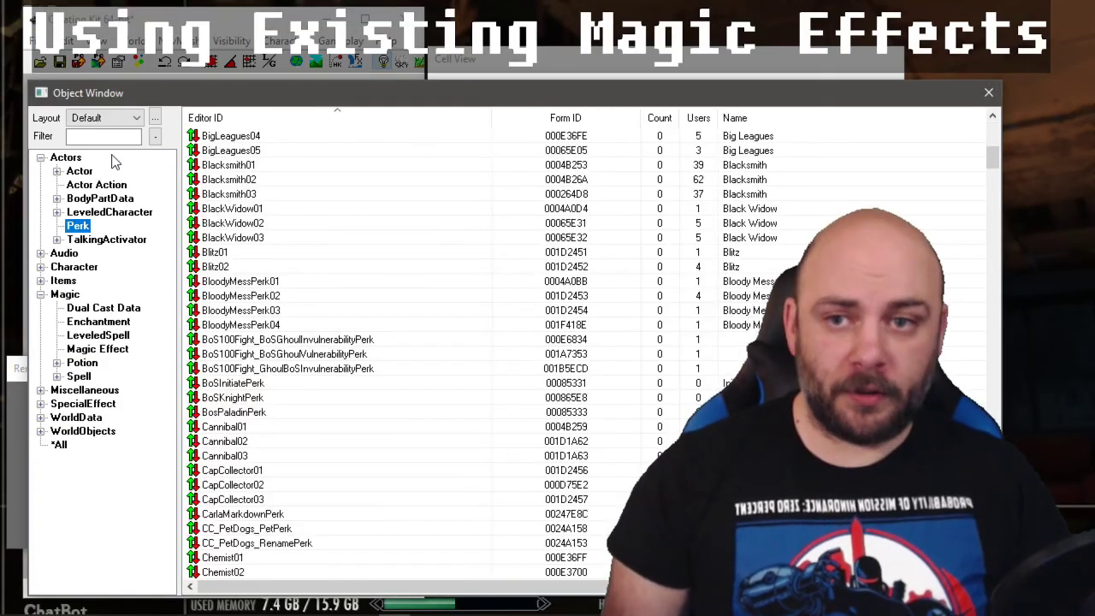
click(115, 139)
text(coots)
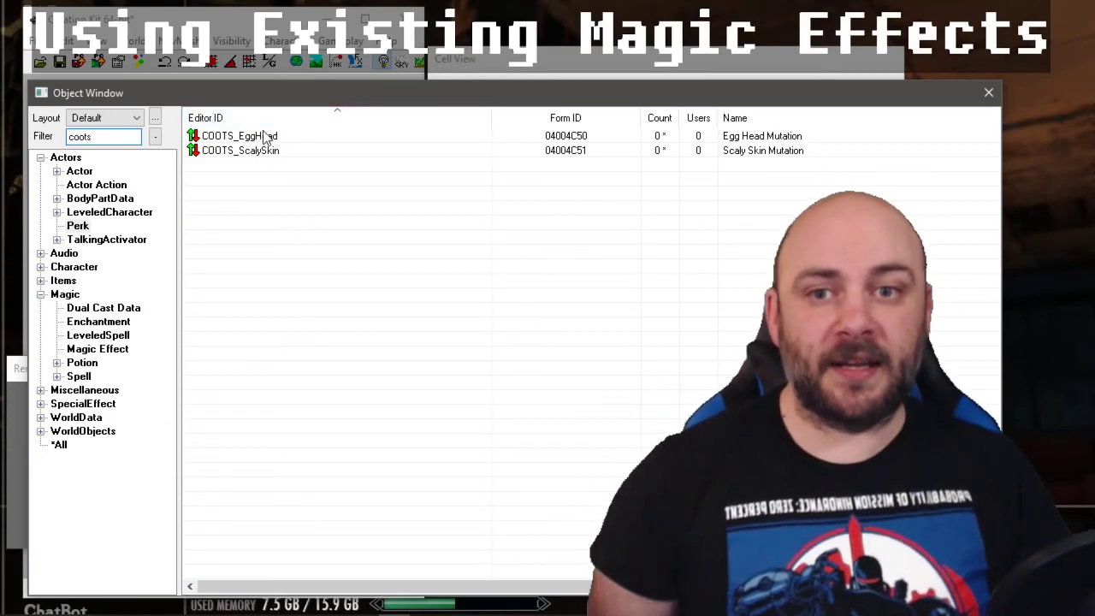
Reopen the COOTS_EggHead perk, with 1 rank and Playable set
double_click(259, 141)
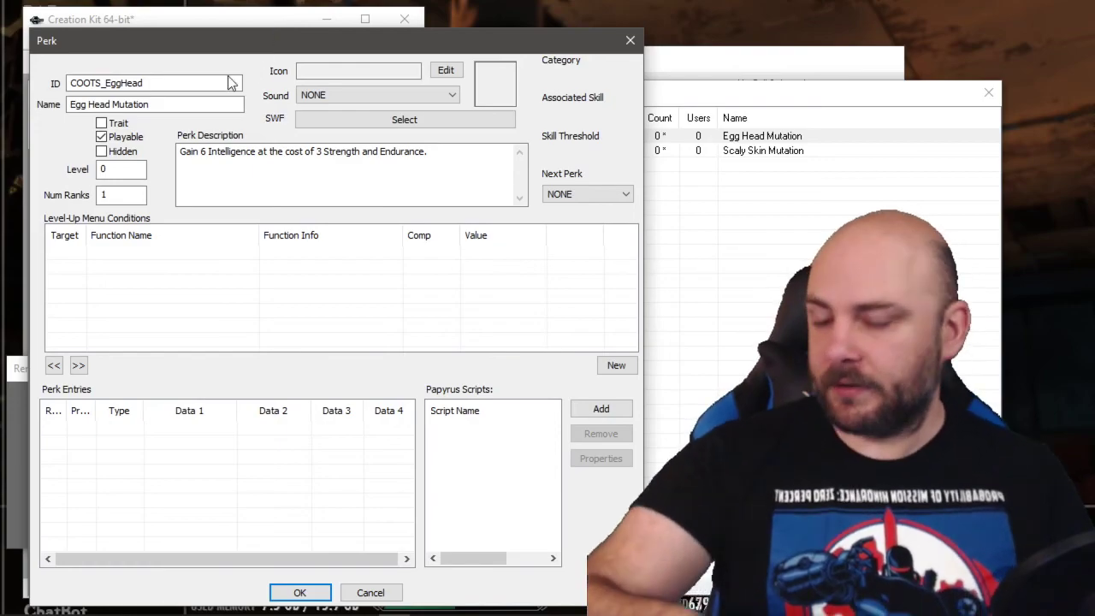
click(142, 78)
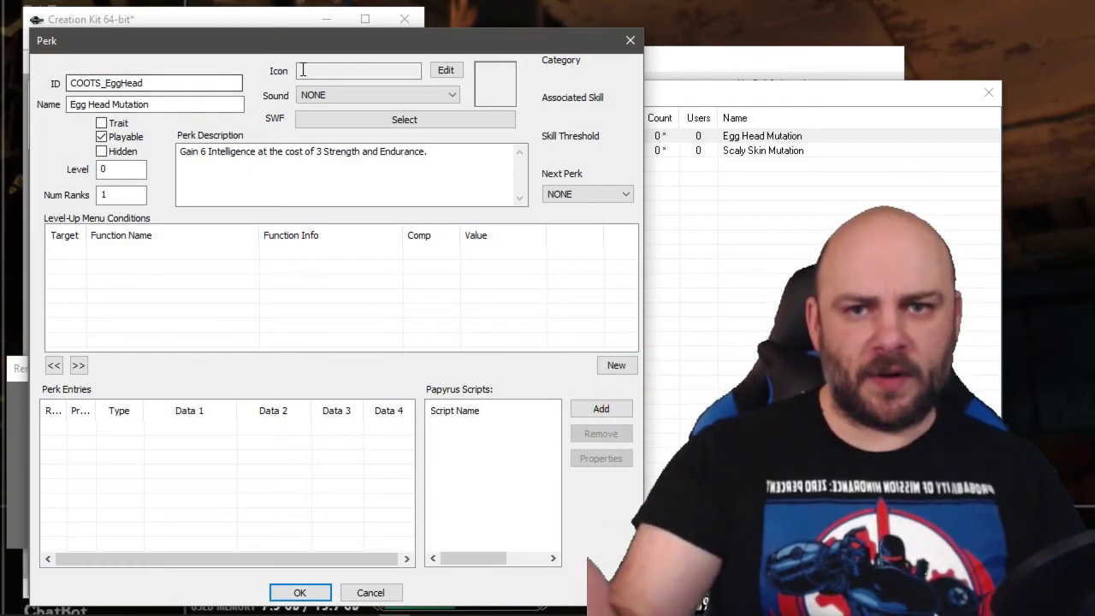
click(336, 73)
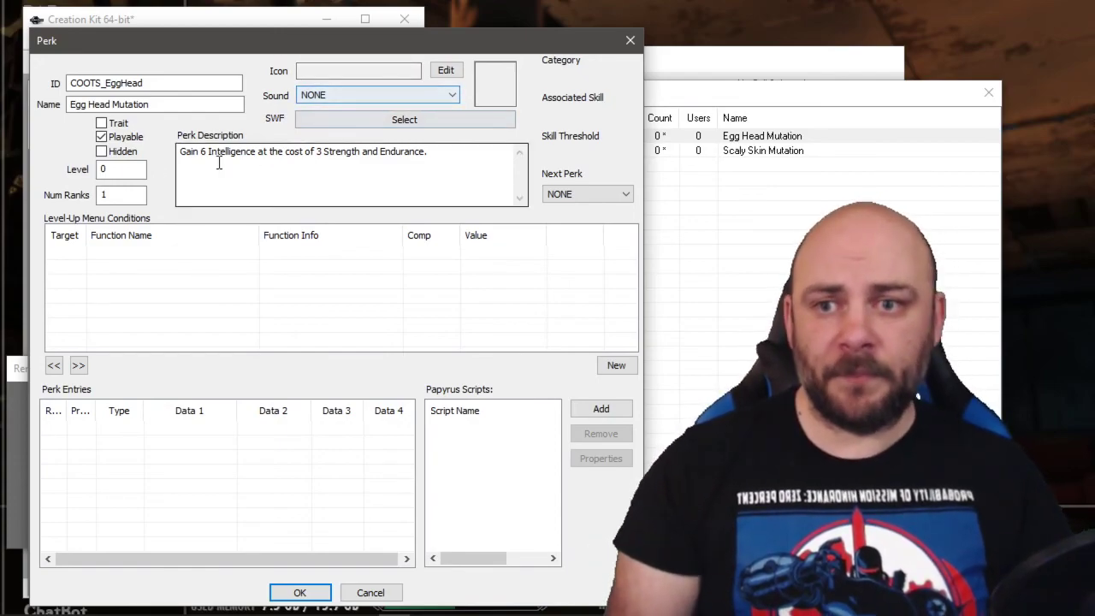
click(110, 169)
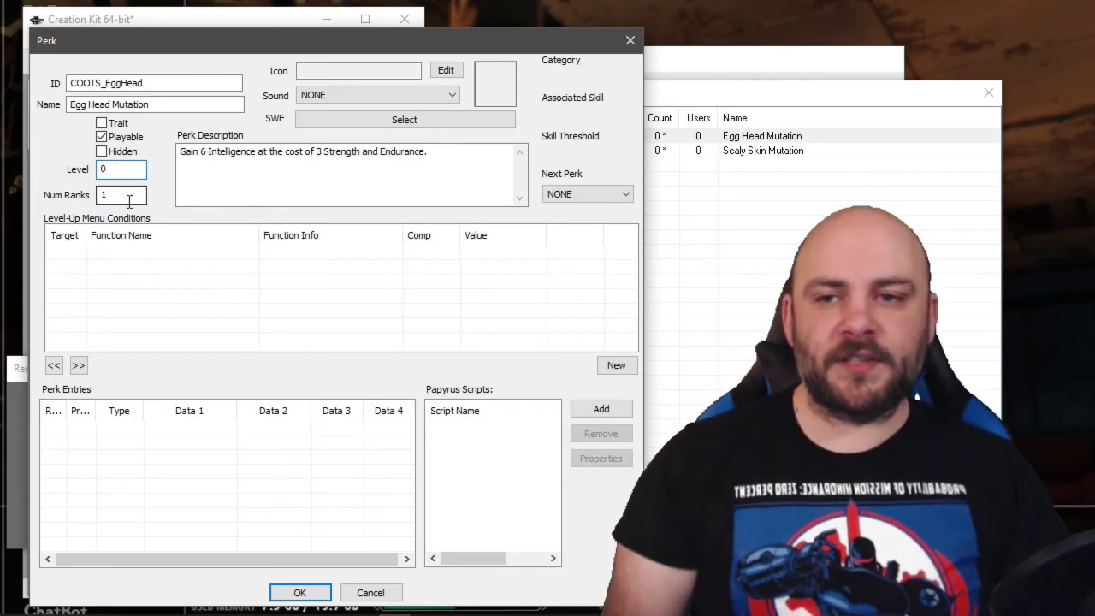
click(130, 195)
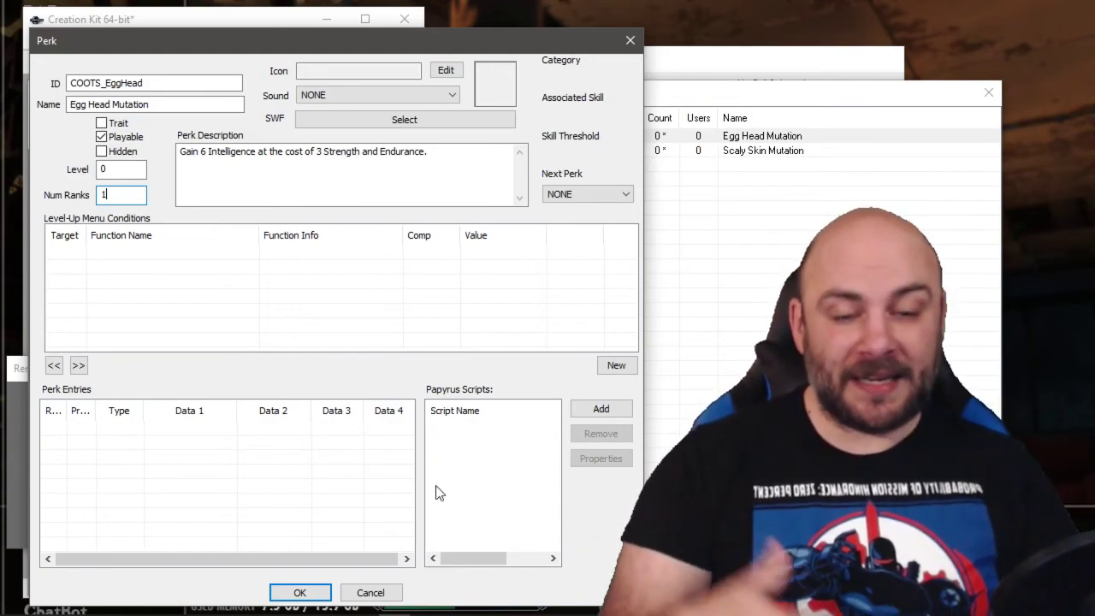
Add a rank-1 perk entry granting the COOTS_AbEggHead ability, then save the perk
right_click(223, 437)
click(240, 442)
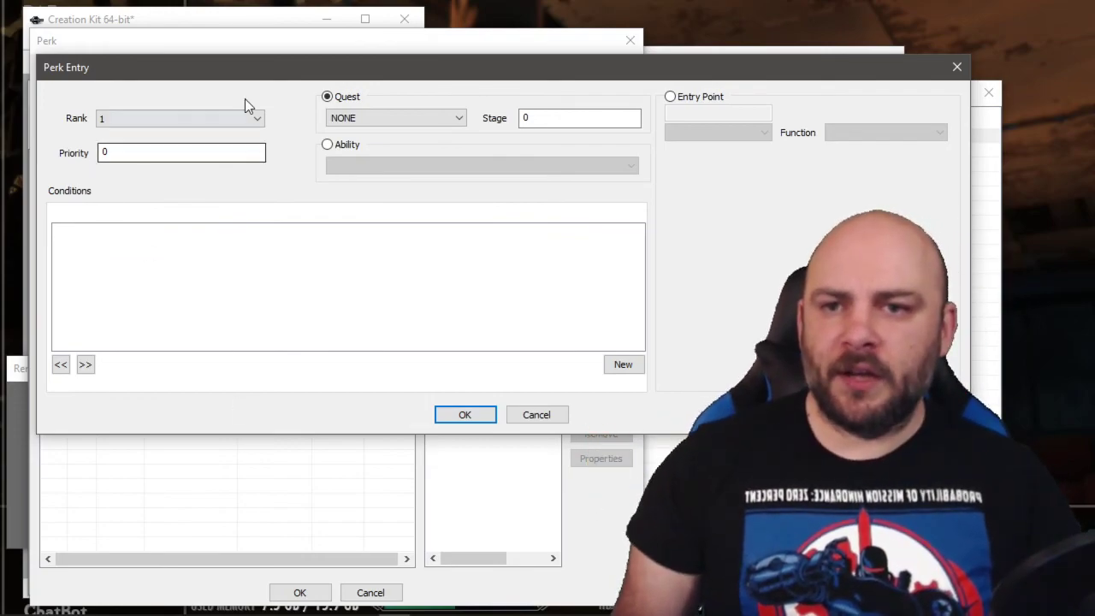
click(220, 116)
click(210, 135)
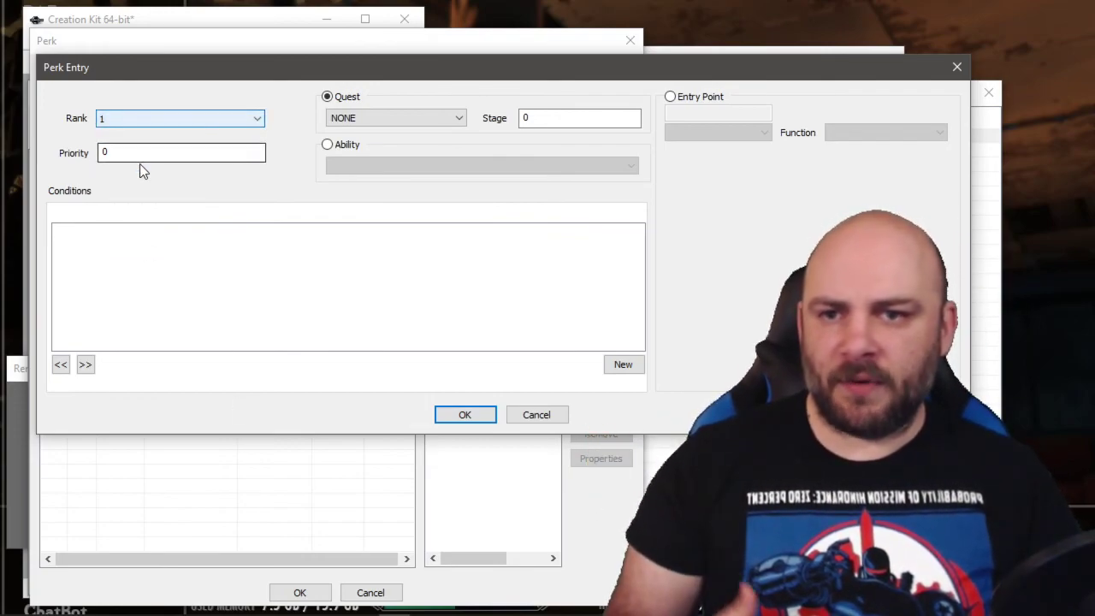
click(236, 150)
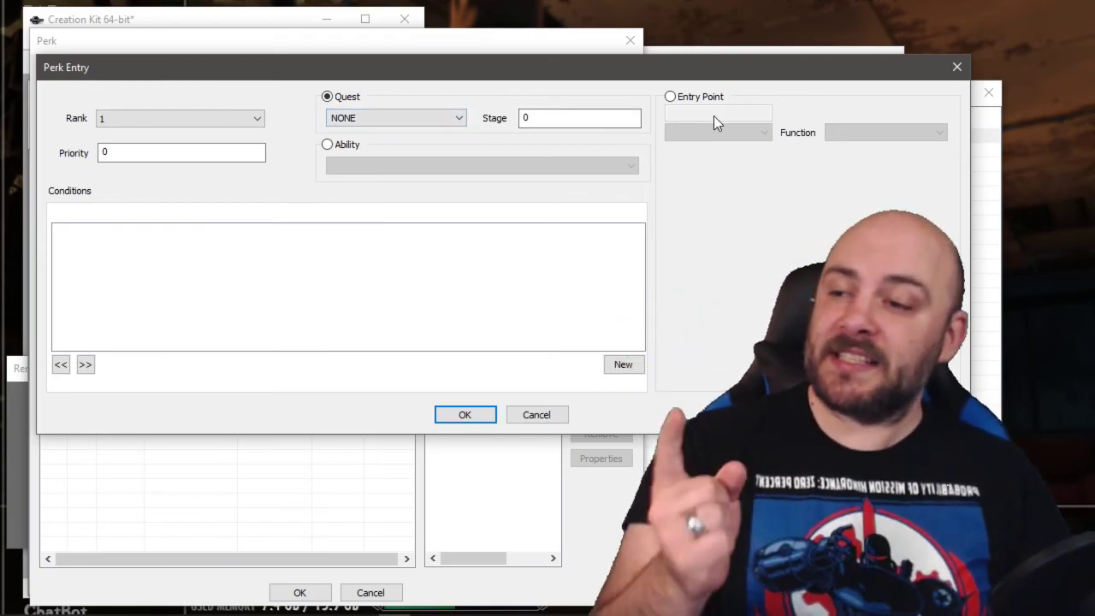
click(328, 144)
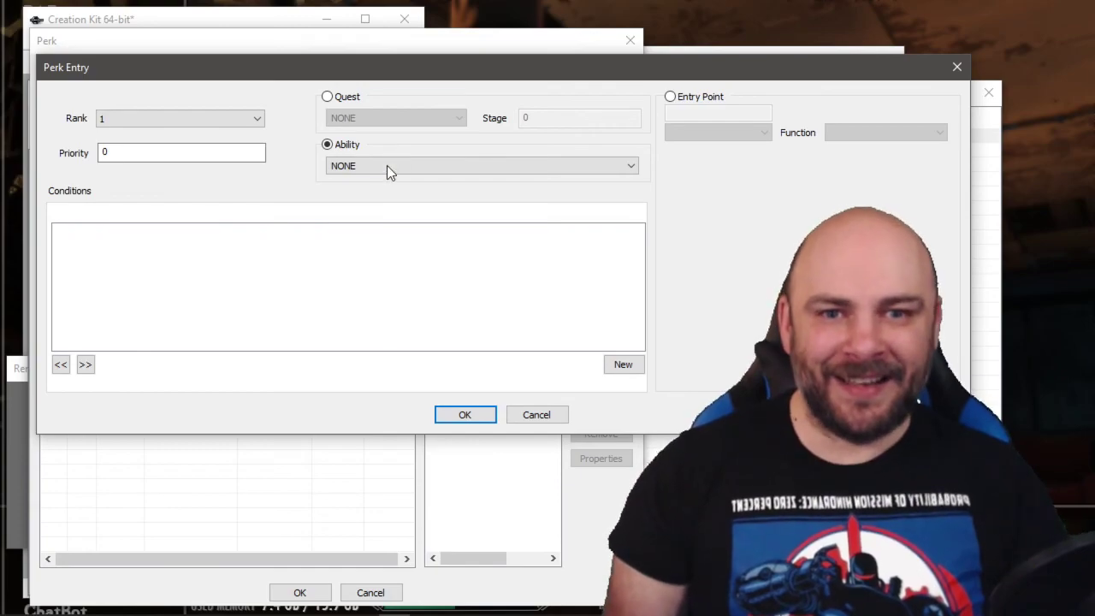
click(387, 166)
text(coo)
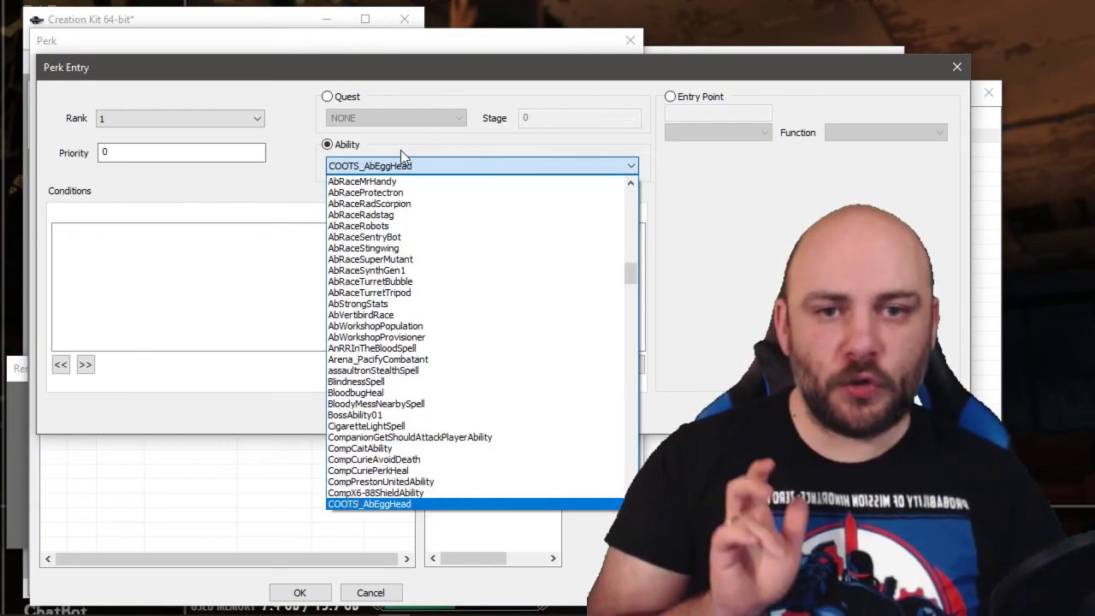
click(379, 503)
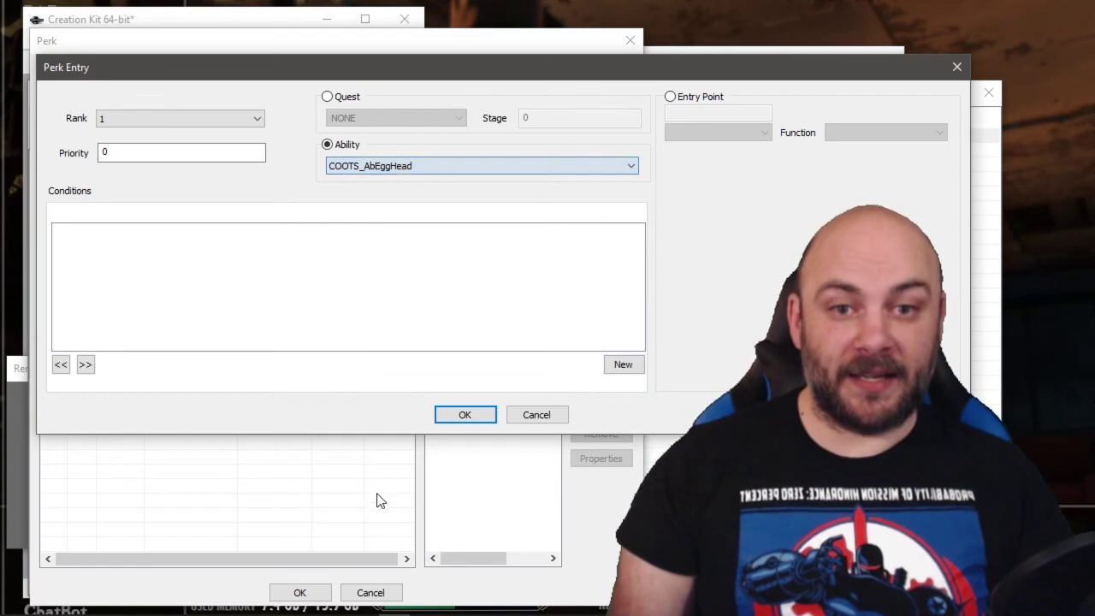
click(465, 415)
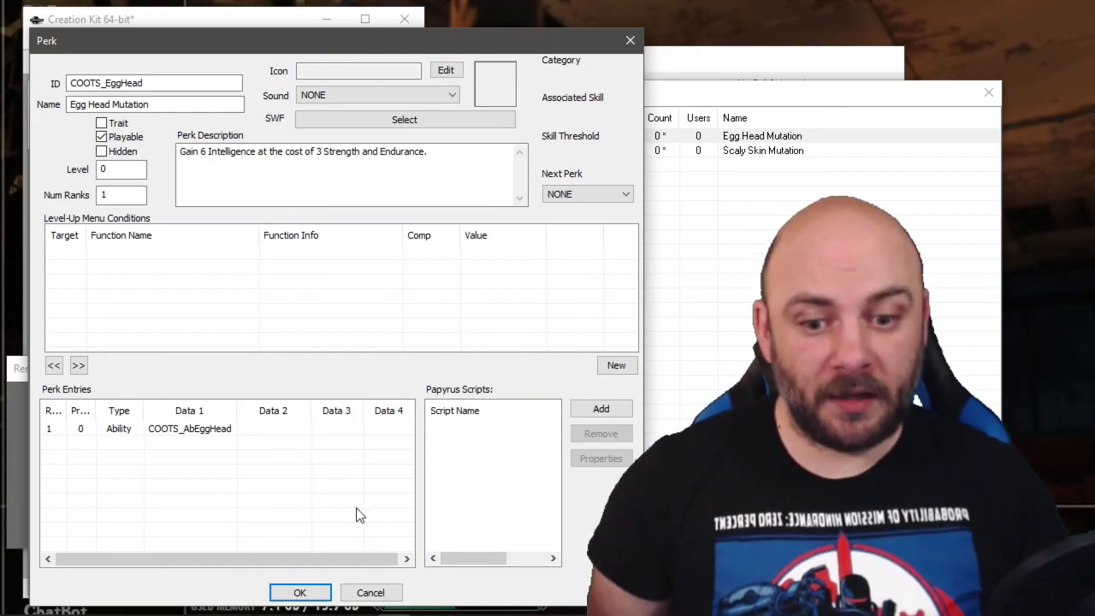
click(300, 592)
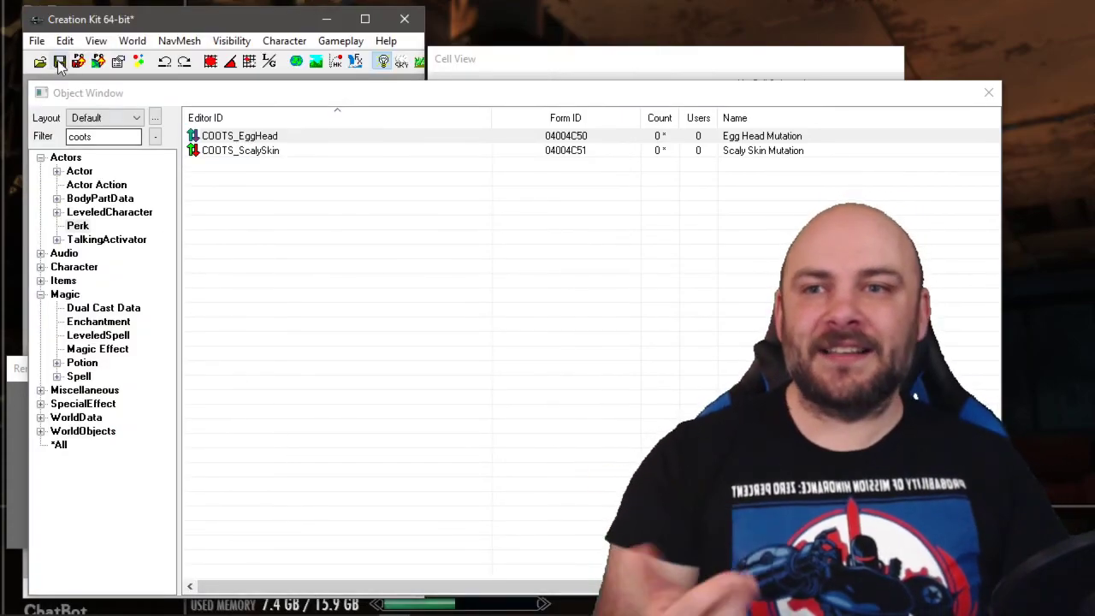
Save the plugin as F76Mutations.esp and list the Spell records
click(59, 60)
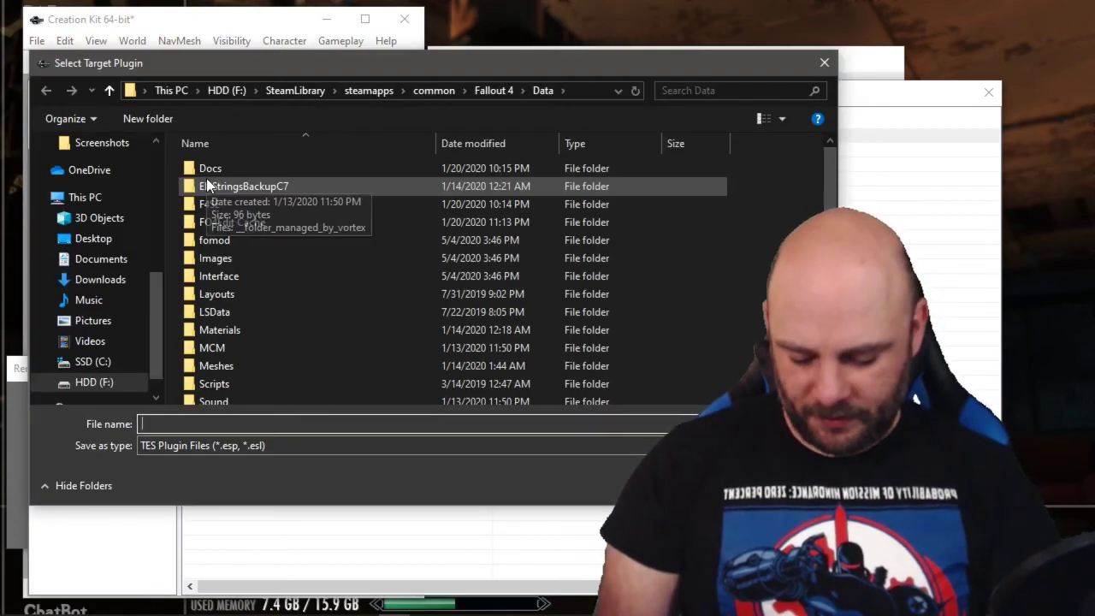
text(F76)
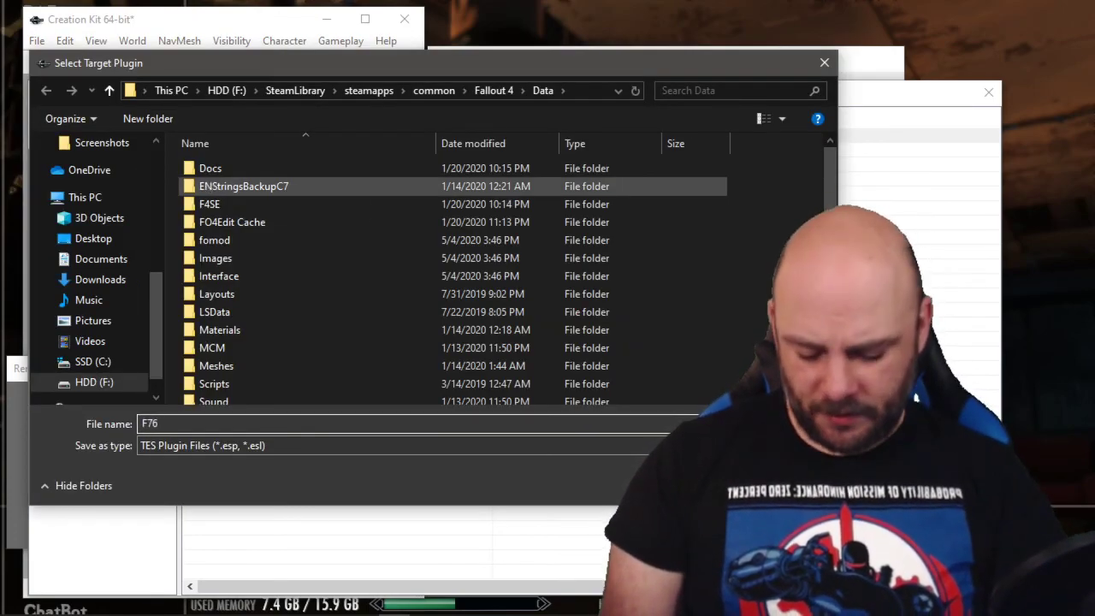
text(Mu)
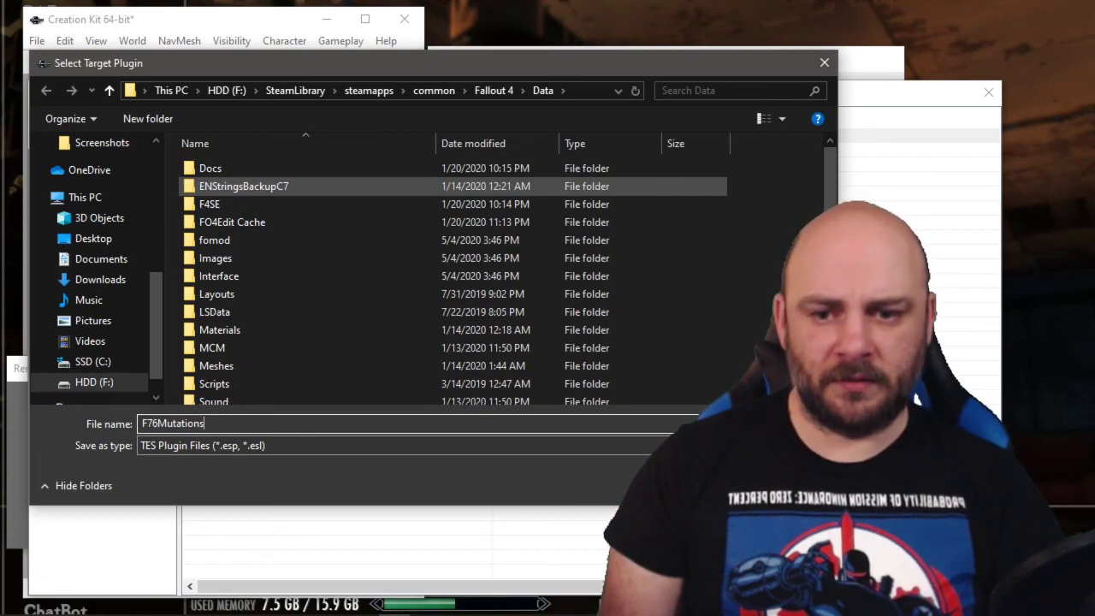
text(tations)
key(Return)
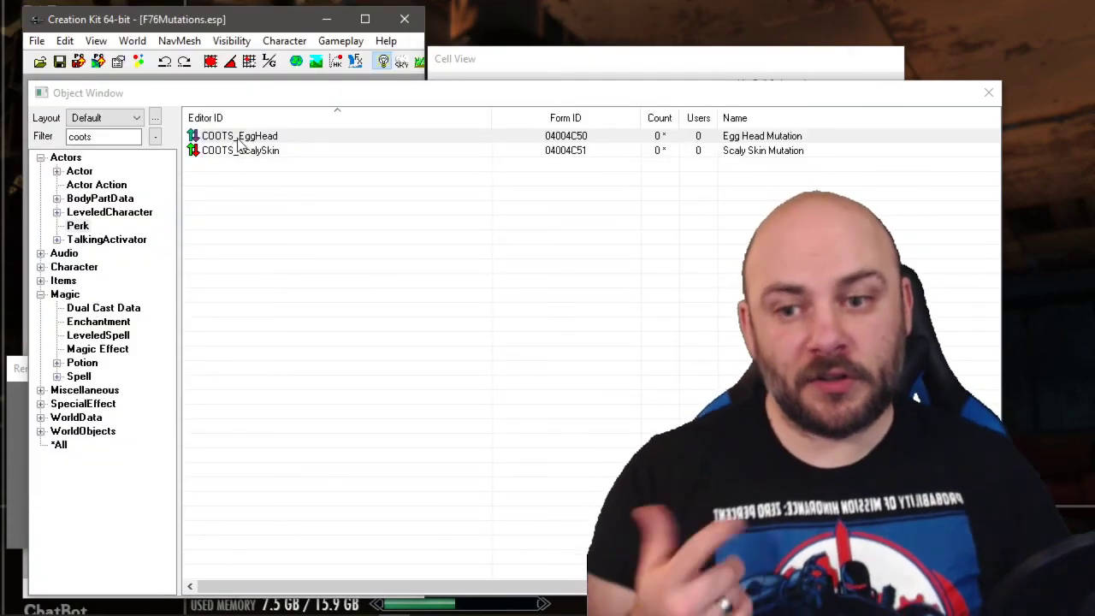
click(84, 377)
Create spell COOTS_AbScalySkin named 'Scaly Skin Spell' with type Ability
right_click(290, 209)
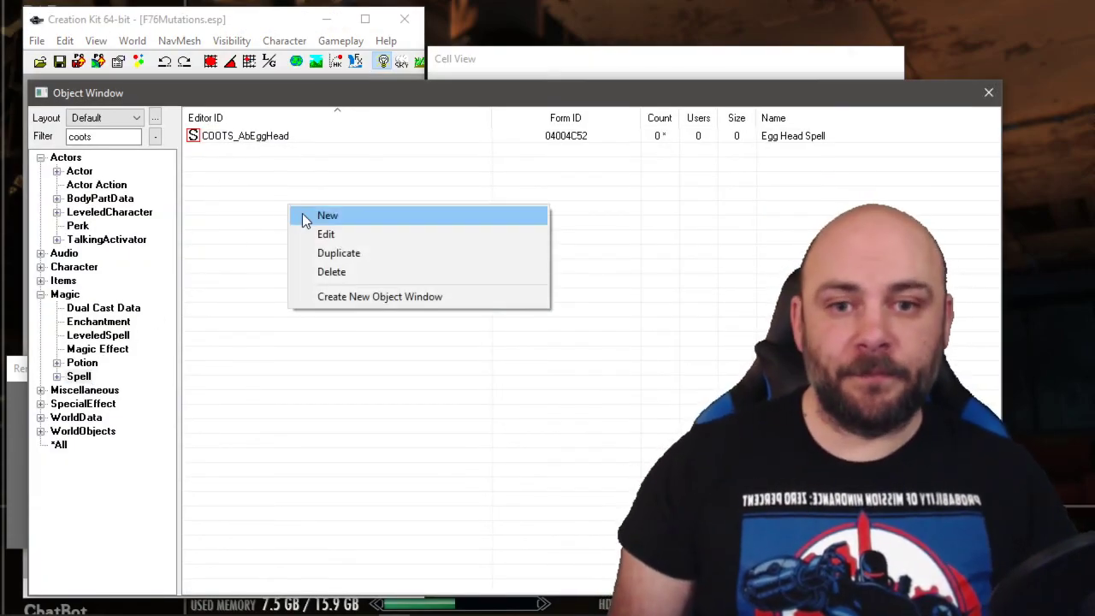
click(305, 215)
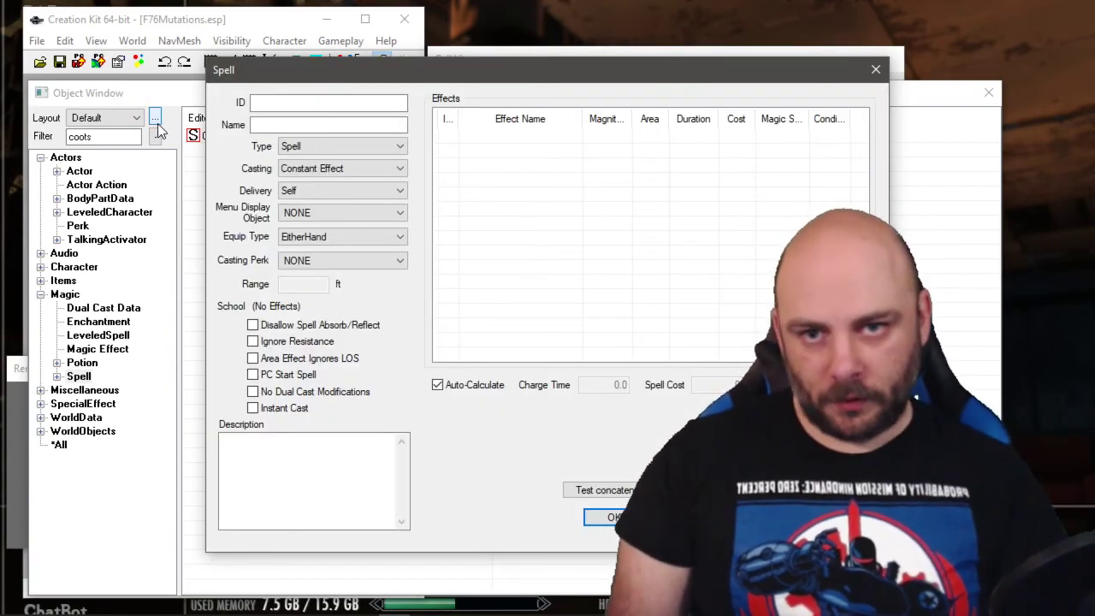
click(317, 101)
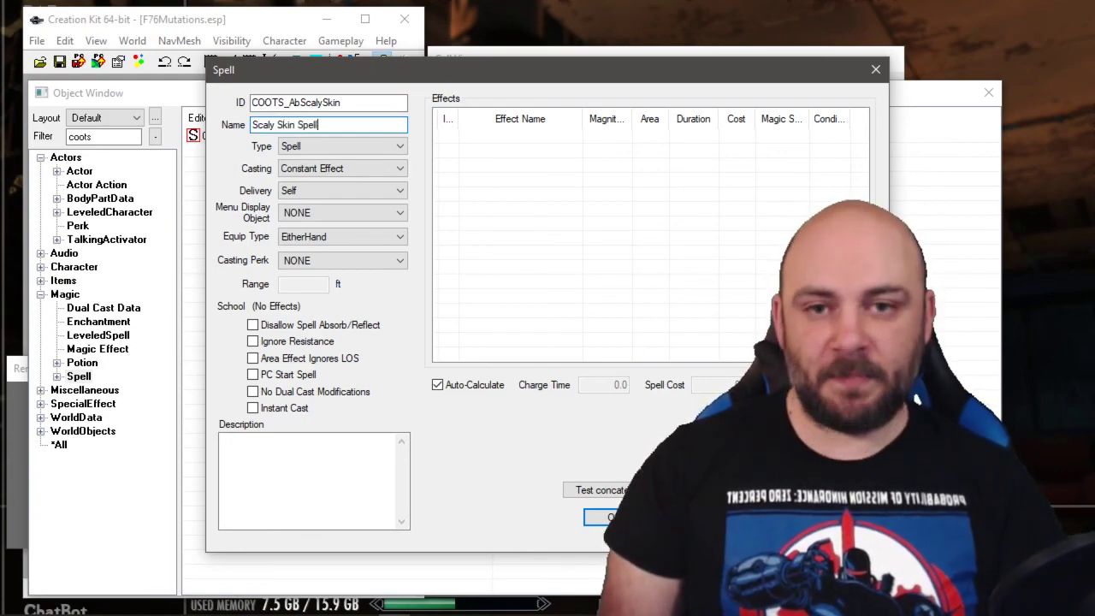
click(358, 144)
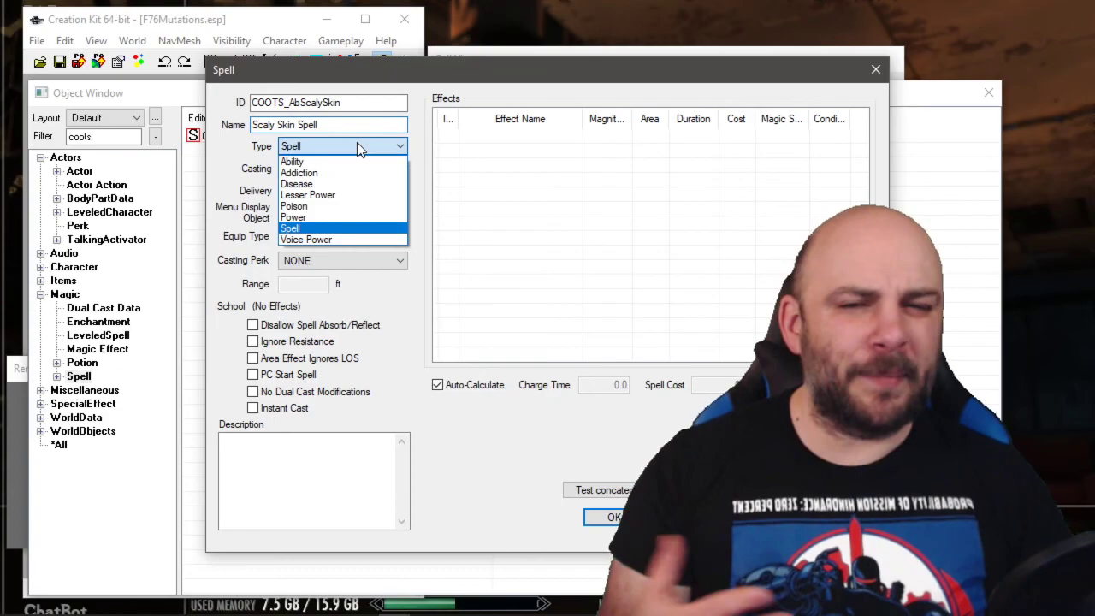
click(329, 159)
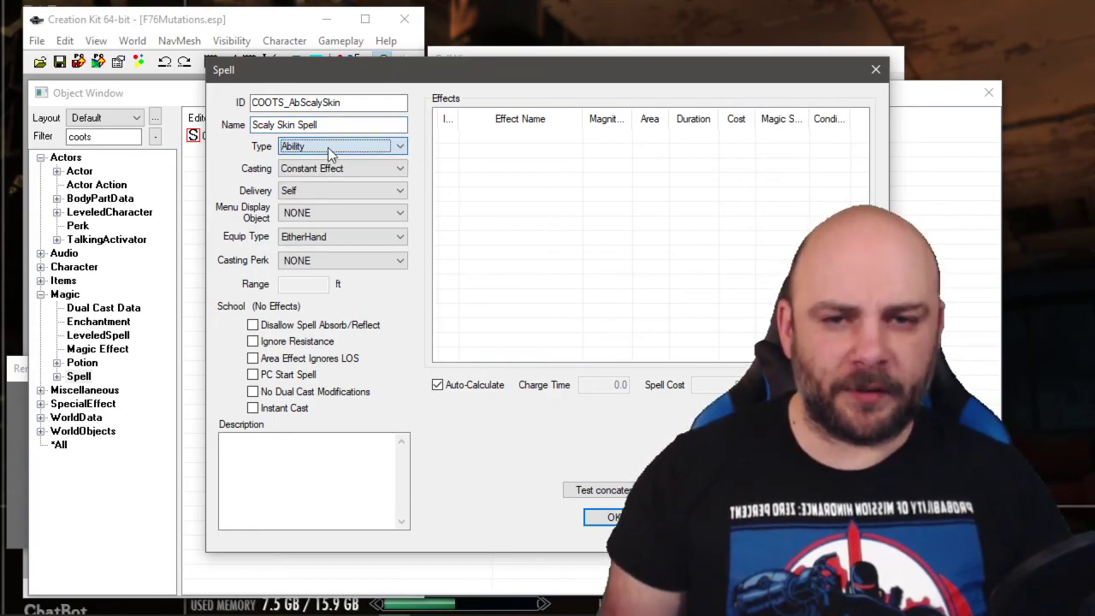
Add an AbFortifyResistDamage effect with magnitude 50 to the spell
right_click(485, 147)
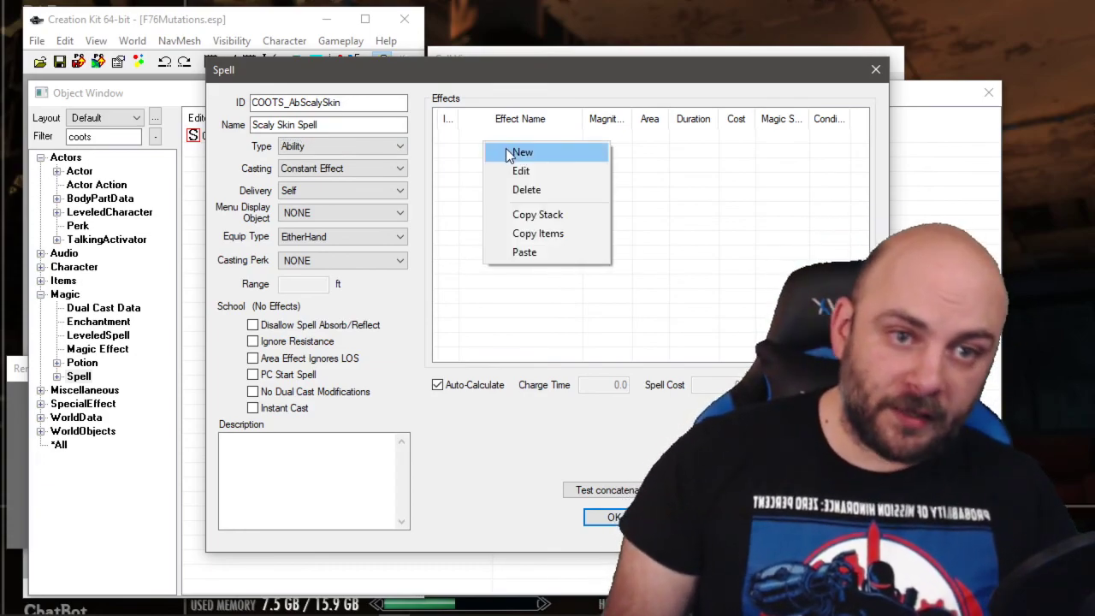
click(505, 150)
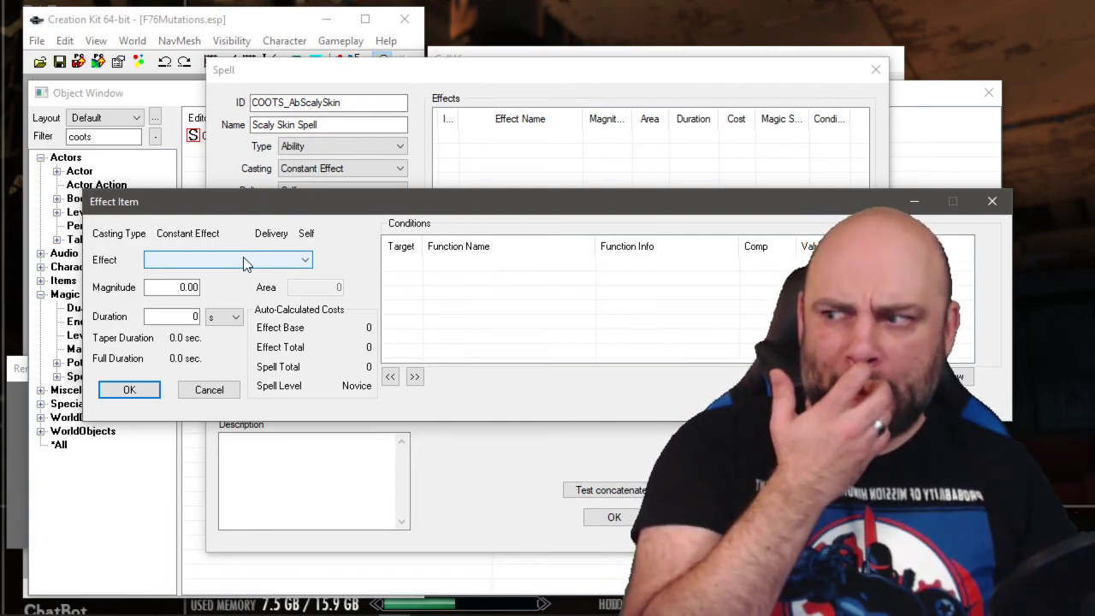
click(244, 264)
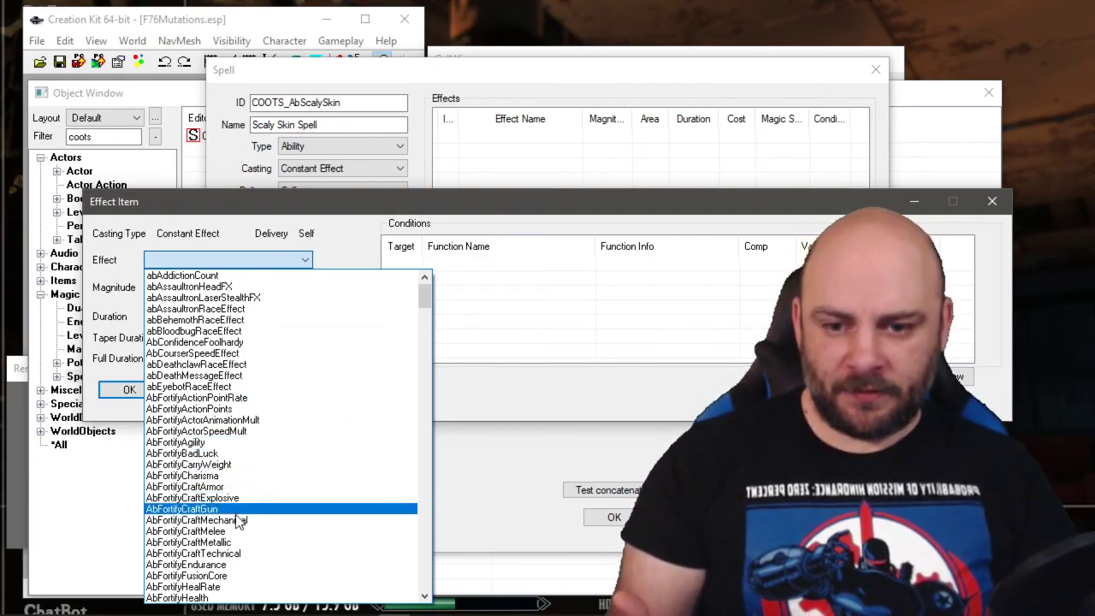
scroll(224, 526, down, 1)
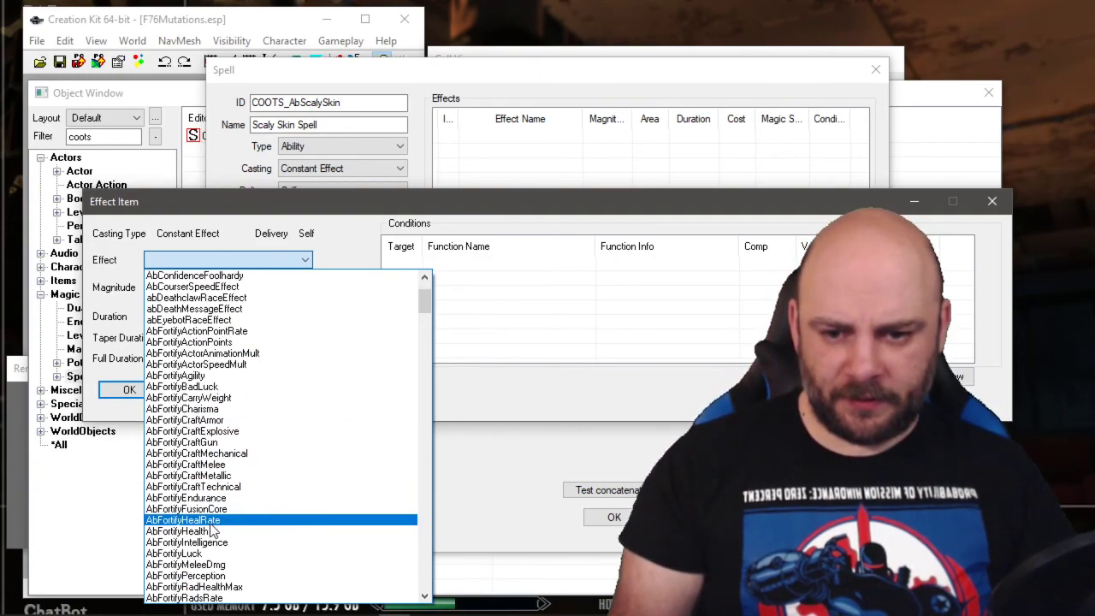
scroll(214, 496, down, 2)
scroll(214, 488, down, 4)
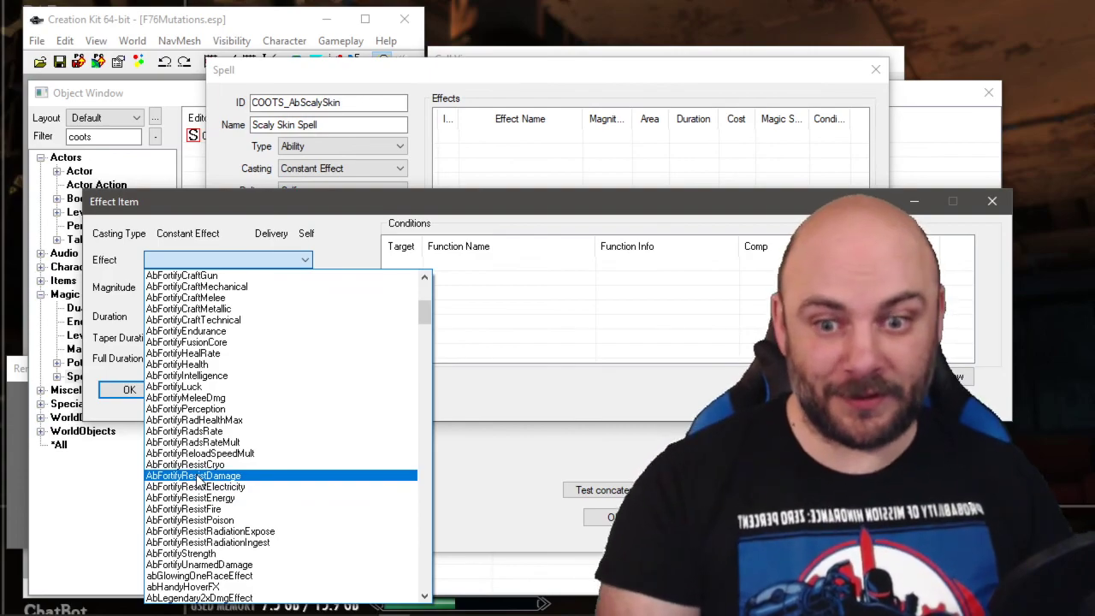
click(197, 477)
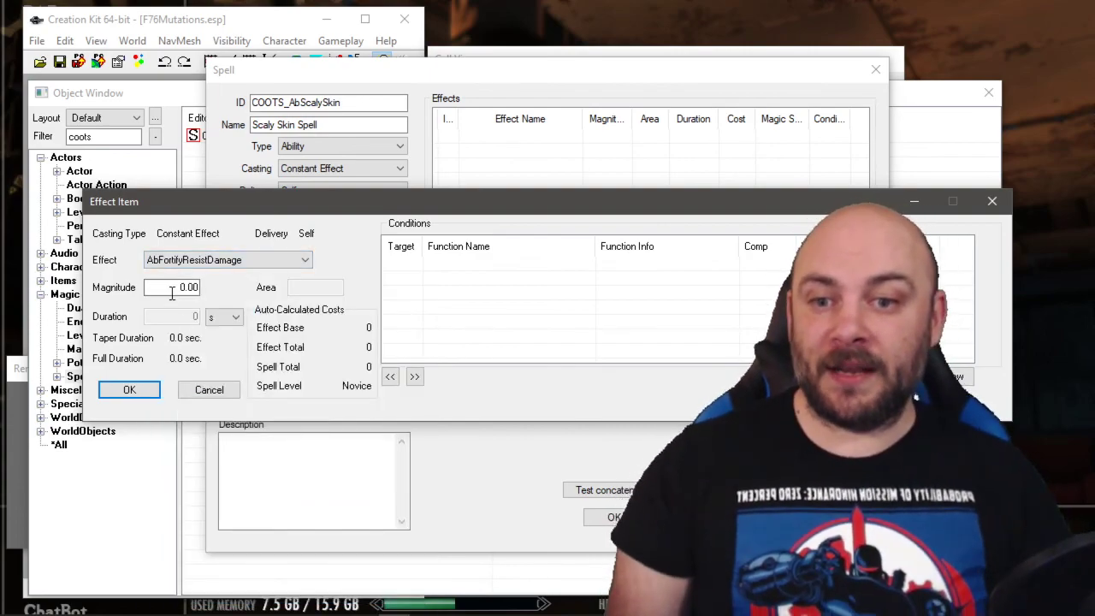
click(172, 289)
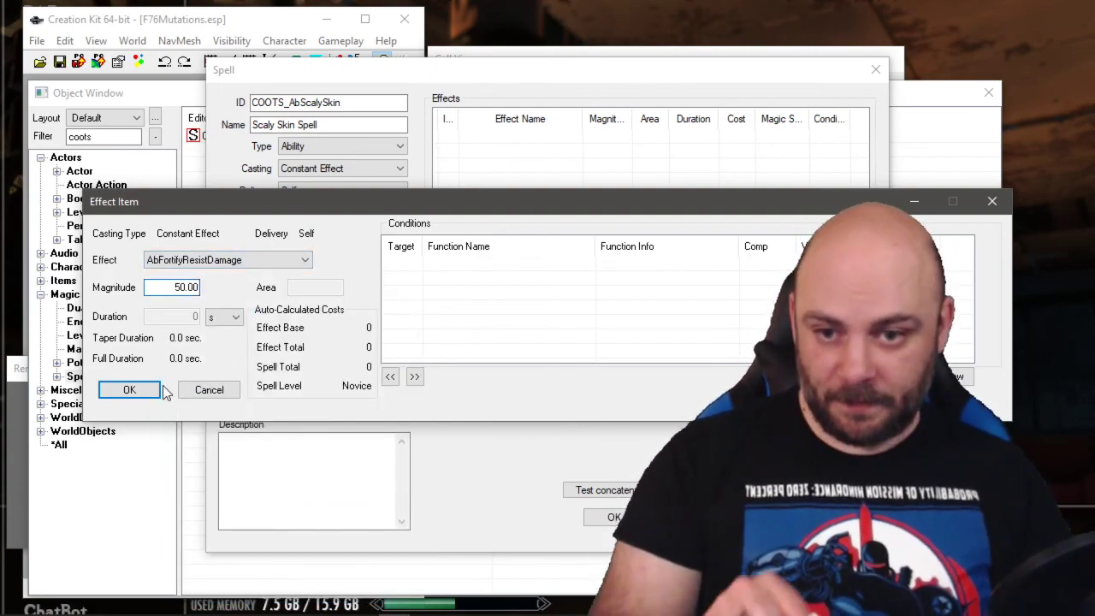
click(129, 390)
Add an AbFortifyResistEnergy effect with magnitude 50
right_click(511, 180)
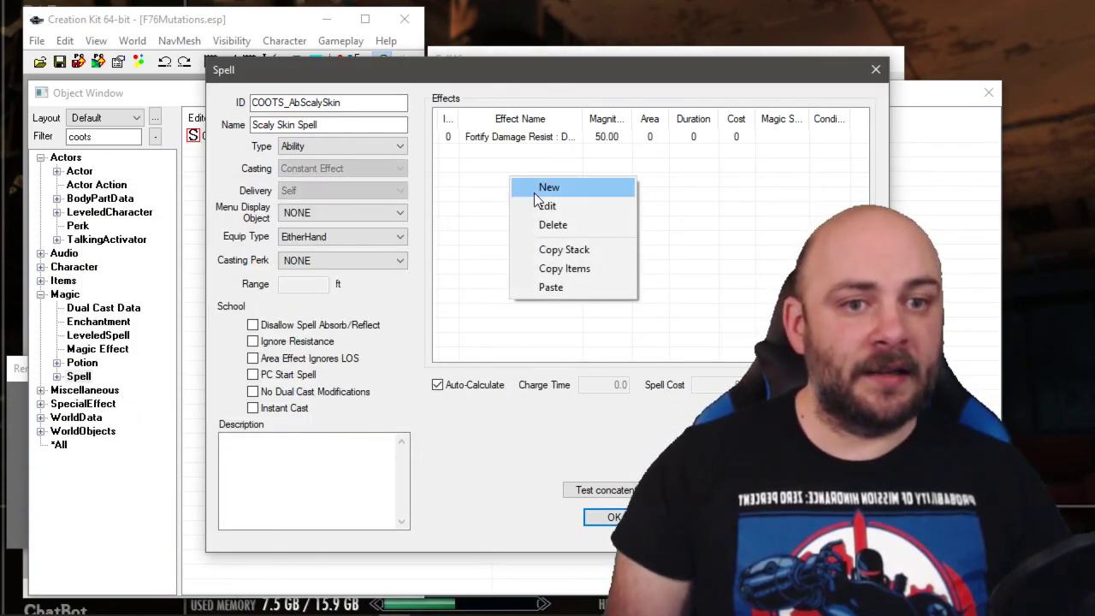
click(534, 195)
click(229, 262)
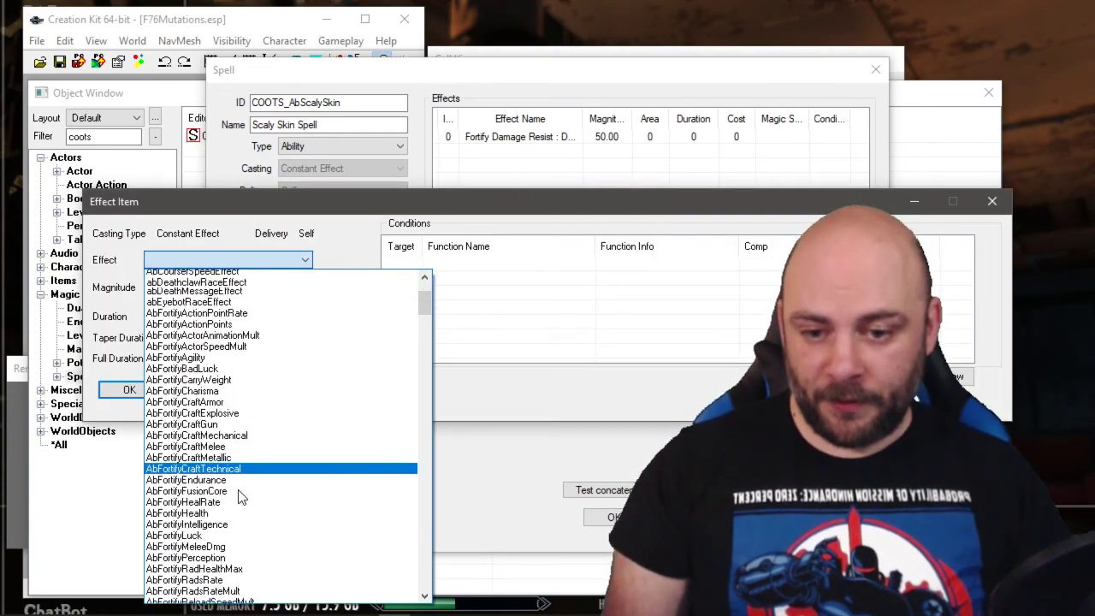
scroll(242, 496, down, 4)
click(237, 535)
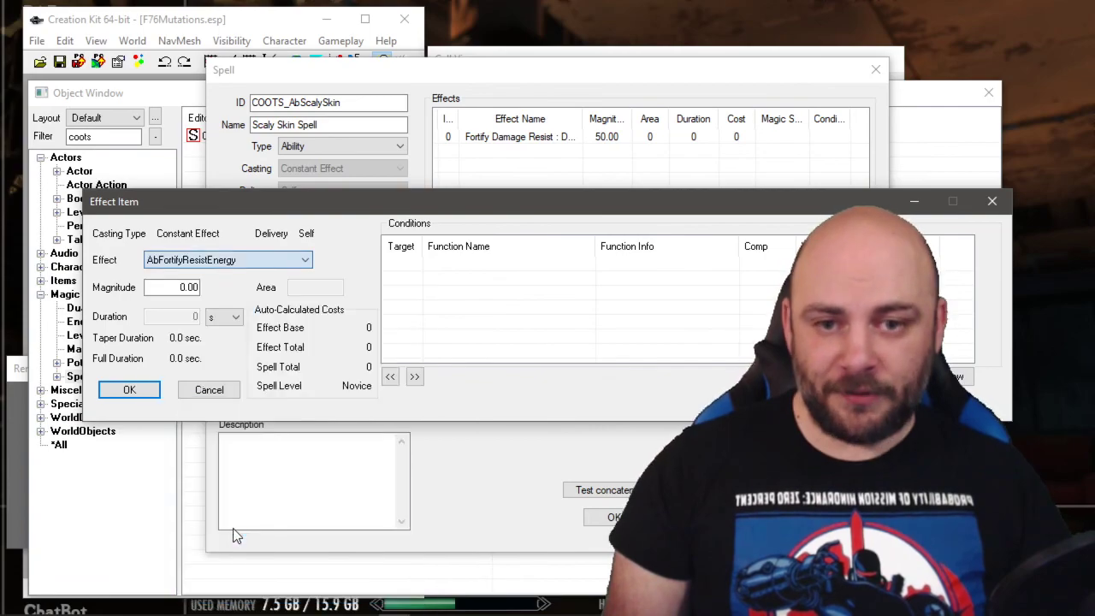
click(147, 288)
text(5)
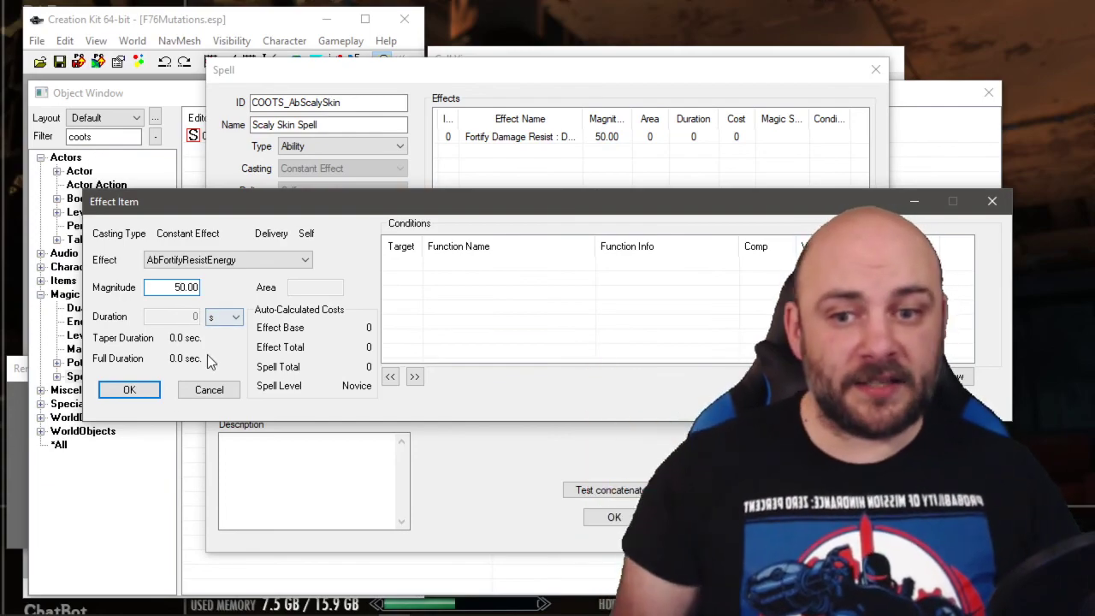
click(129, 390)
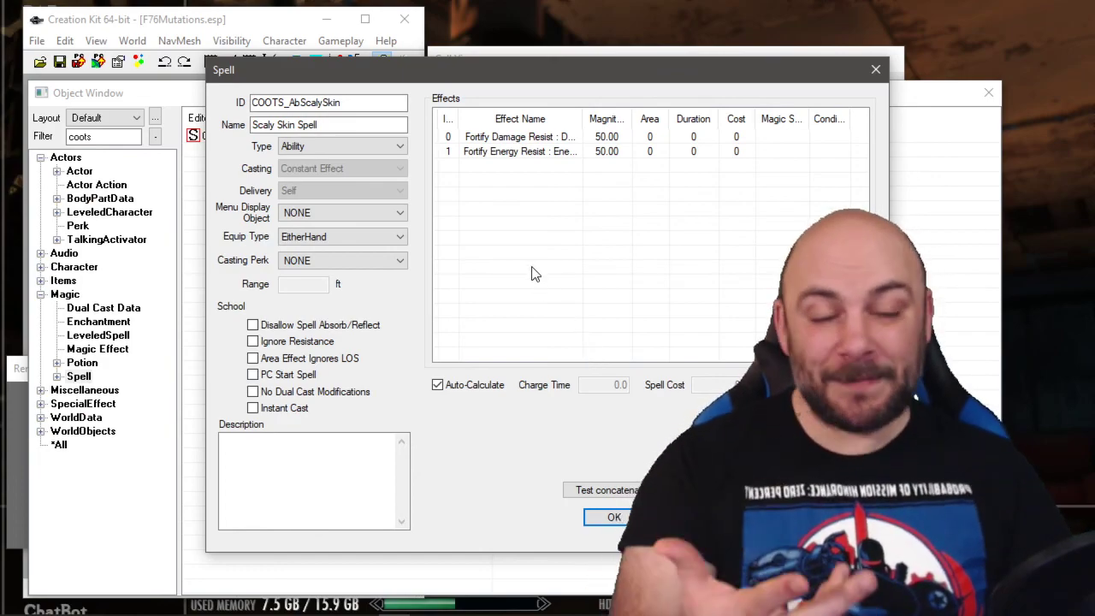
Add an AbReduceActionPoints effect with magnitude 50, then confirm the Scaly Skin Spell
right_click(513, 200)
click(531, 212)
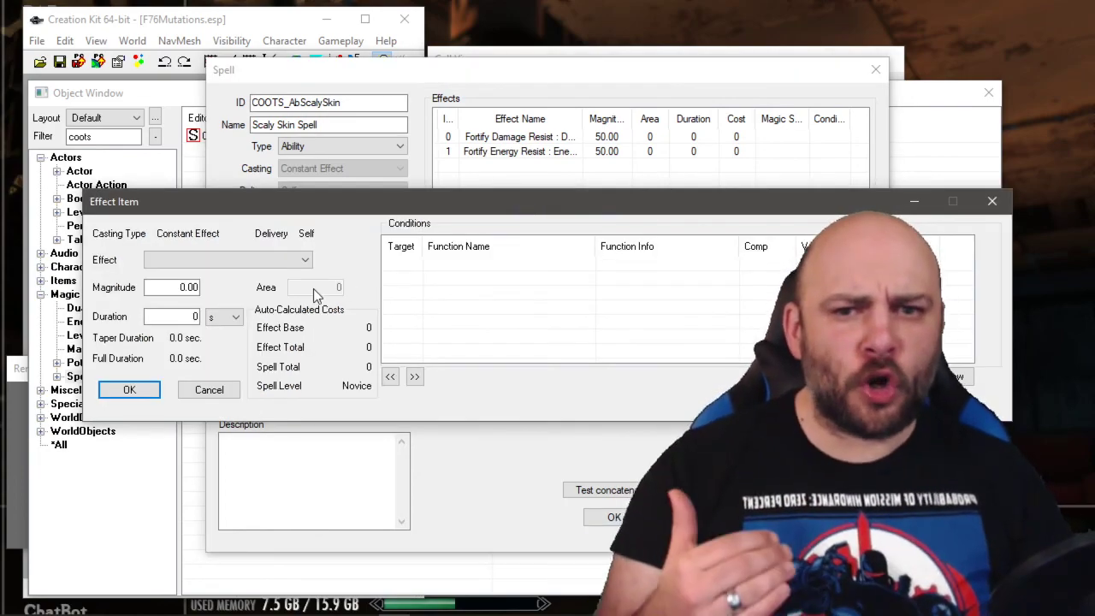
click(284, 260)
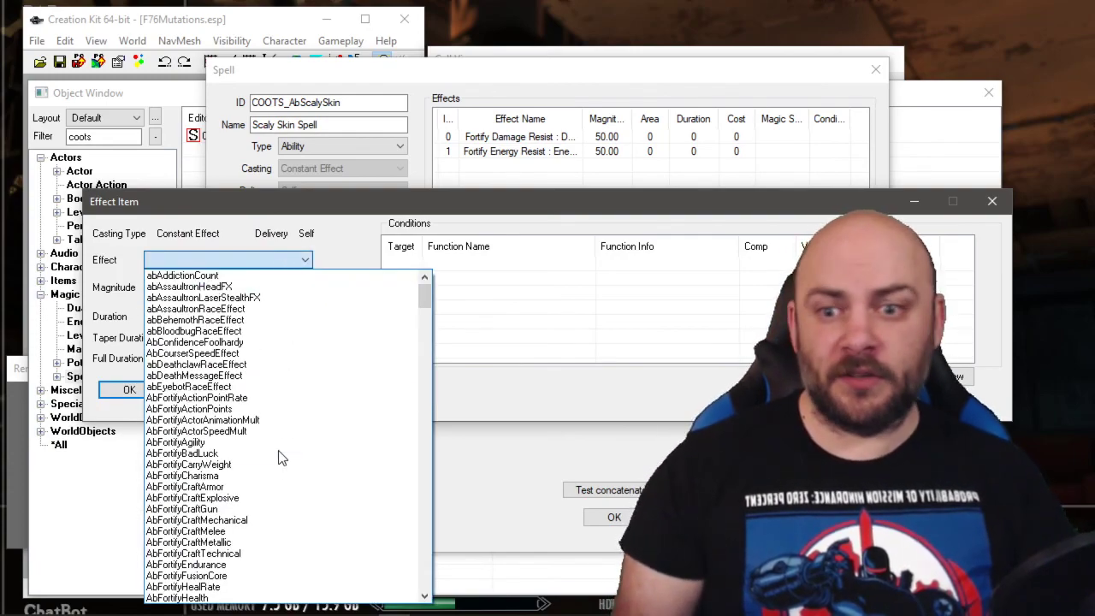
scroll(276, 445, down, 4)
scroll(276, 423, down, 20)
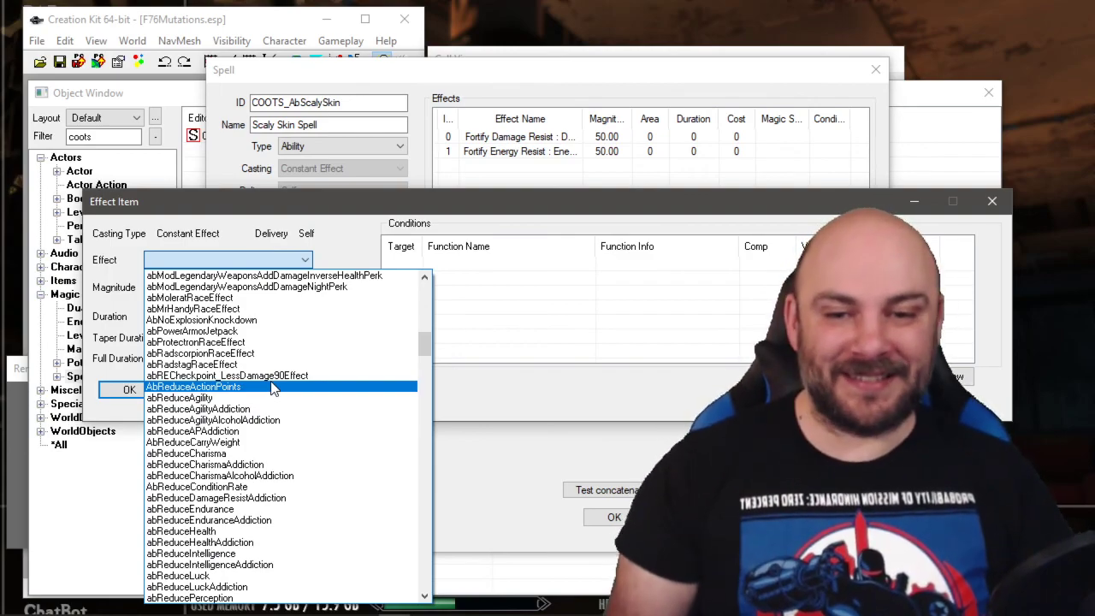
click(272, 387)
click(179, 286)
text(50.00)
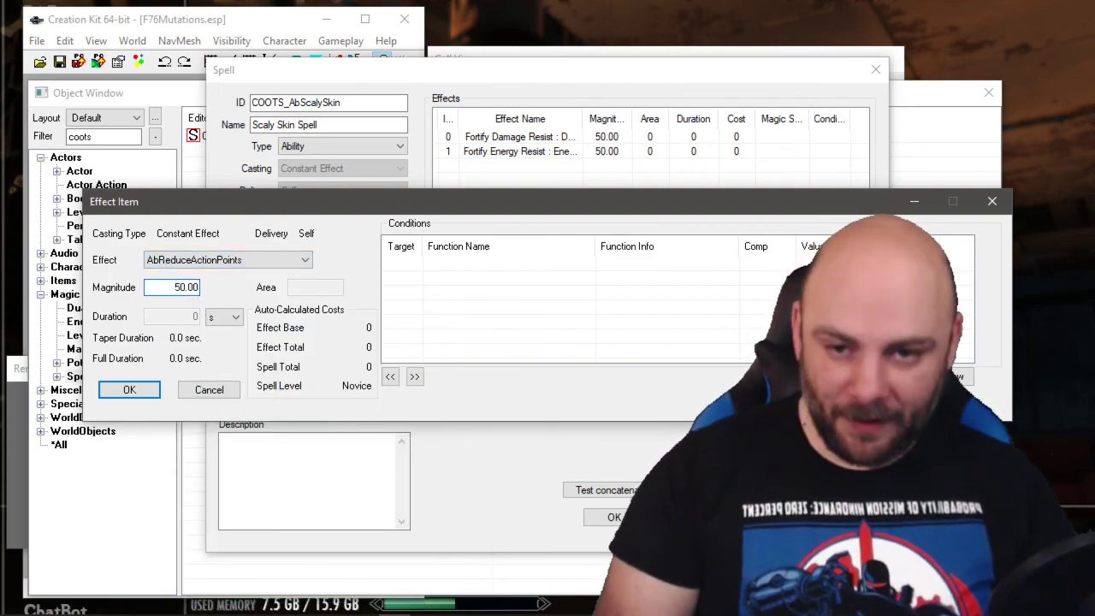
click(128, 390)
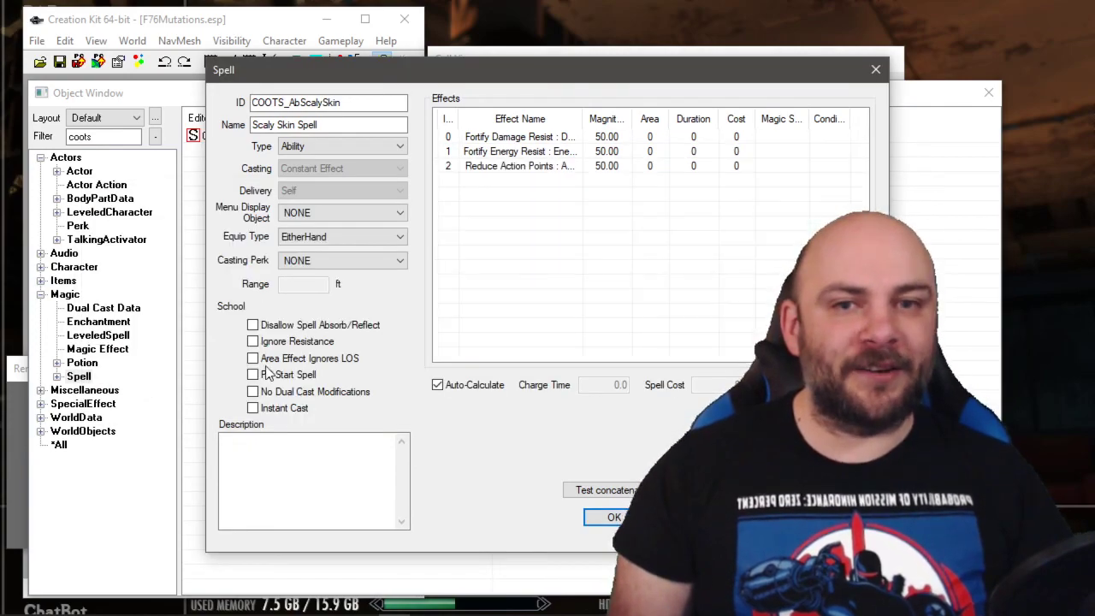
click(613, 519)
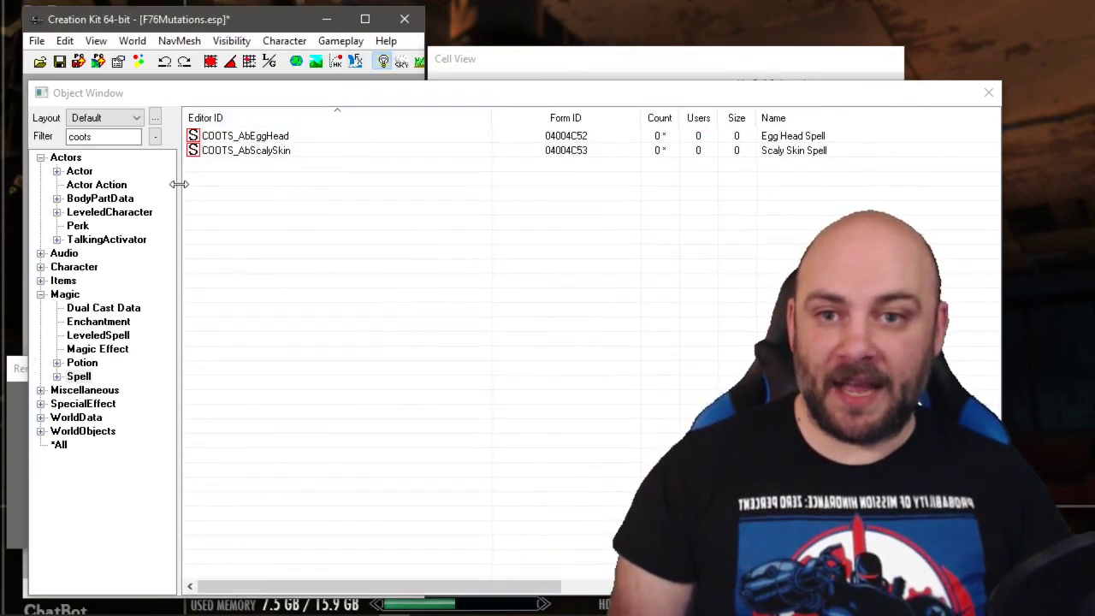
Add an Ability perk entry COOTS_AbScalySkin to perk COOTS_ScalySkin, save, and exit Creation Kit
click(77, 226)
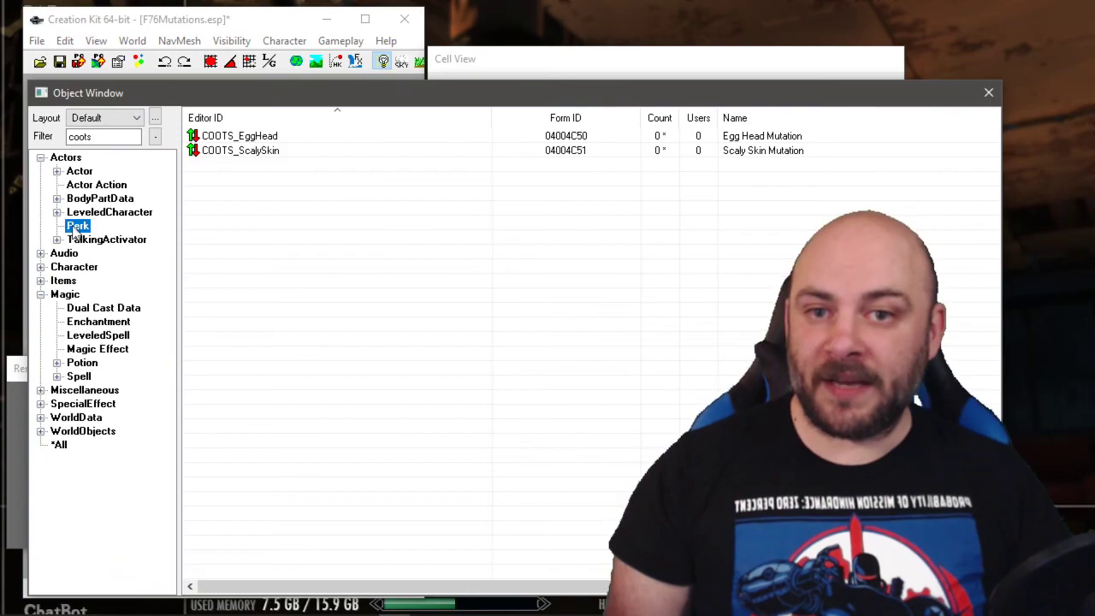
double_click(229, 154)
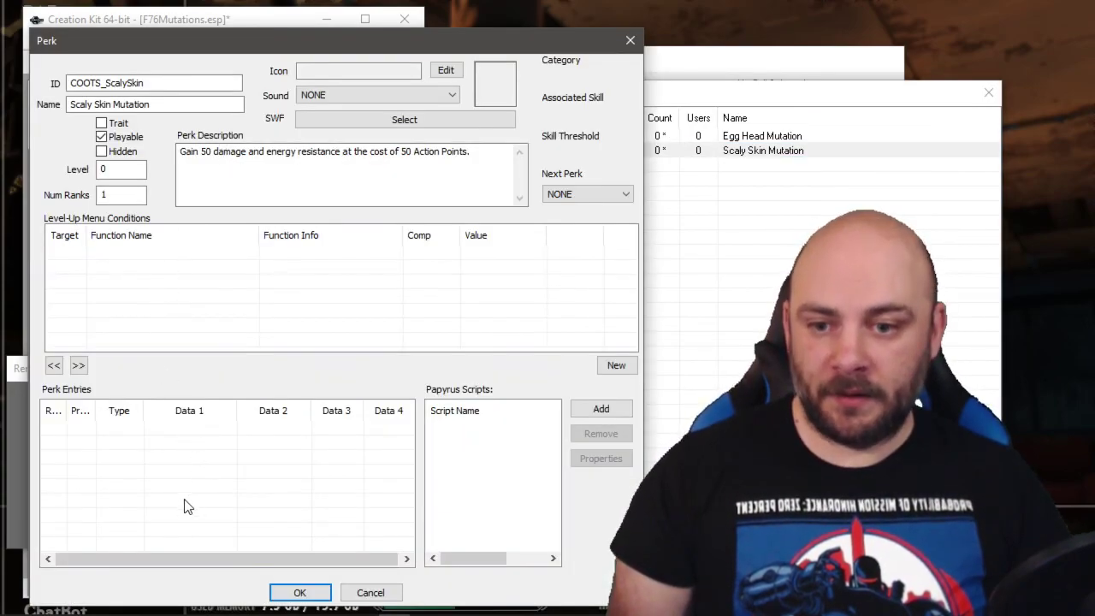
right_click(180, 451)
click(218, 461)
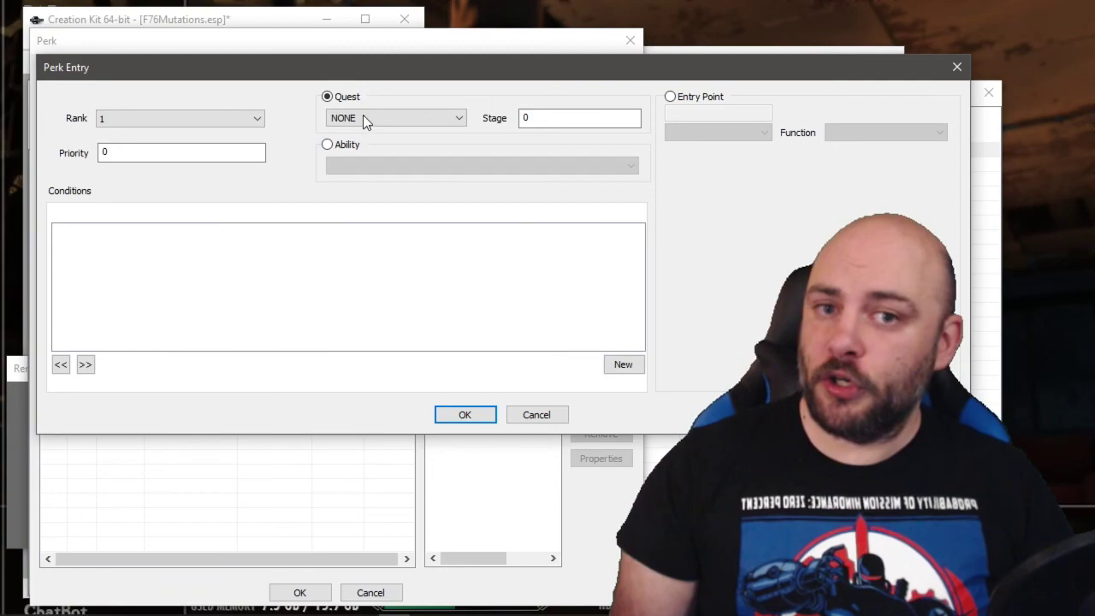
click(329, 145)
click(353, 165)
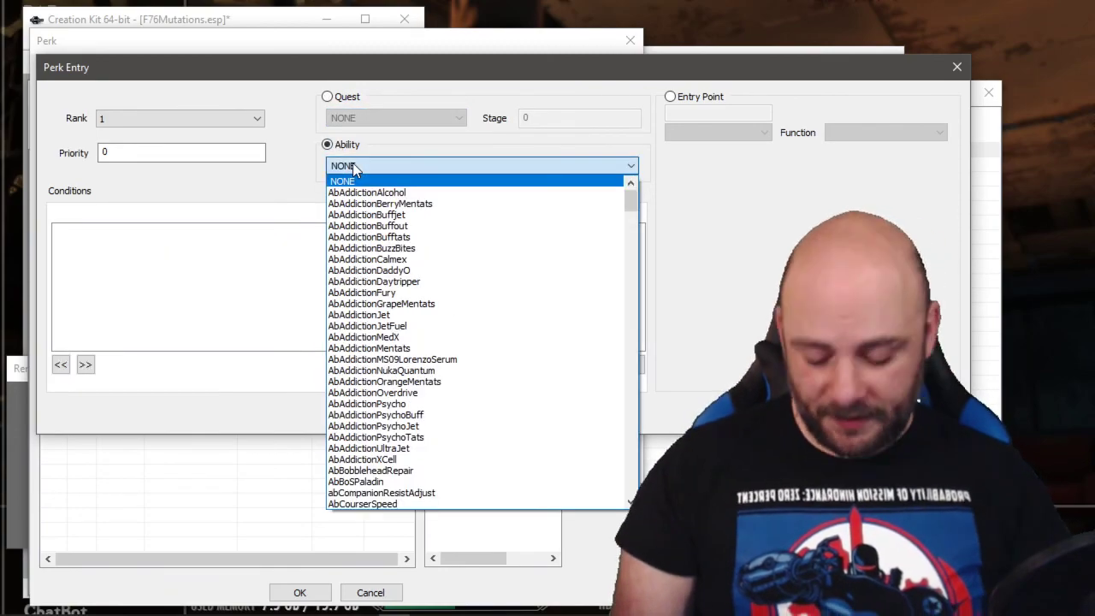
text(coots)
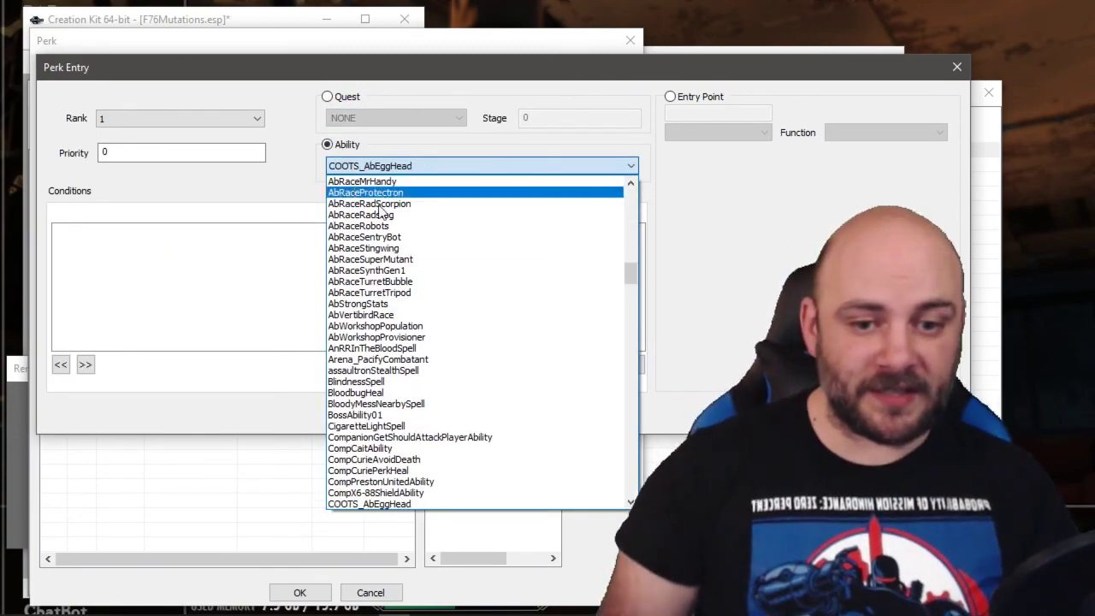
scroll(376, 411, down, 1)
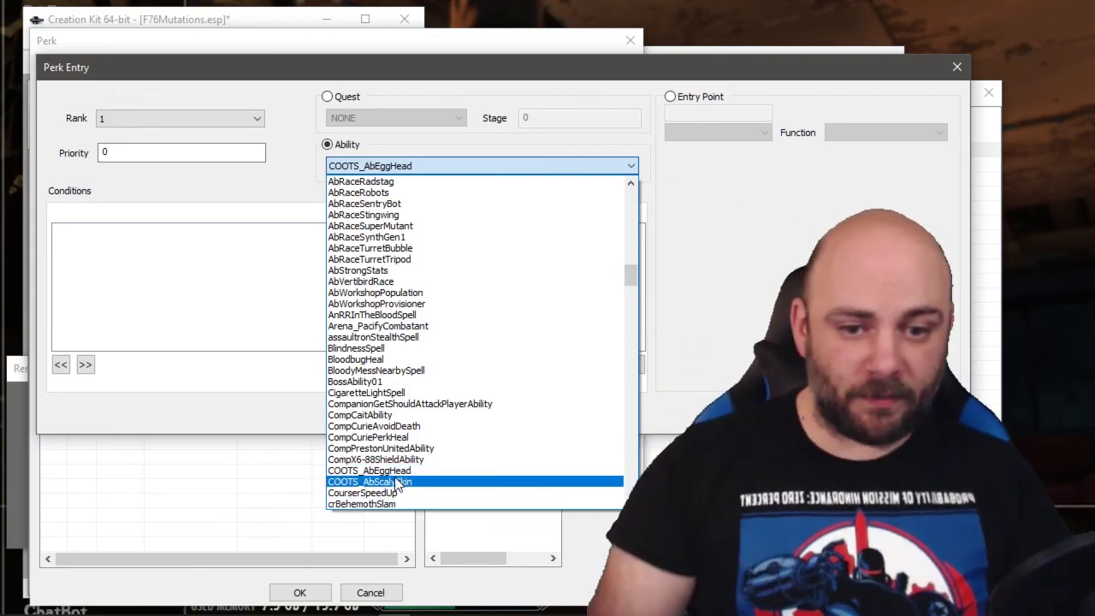
click(398, 482)
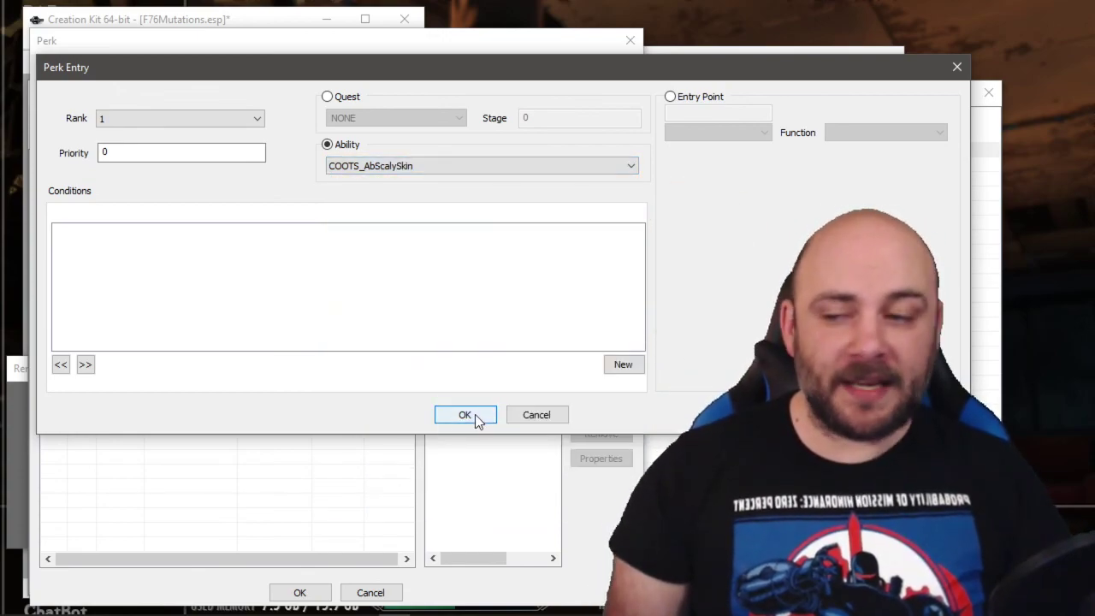
click(474, 418)
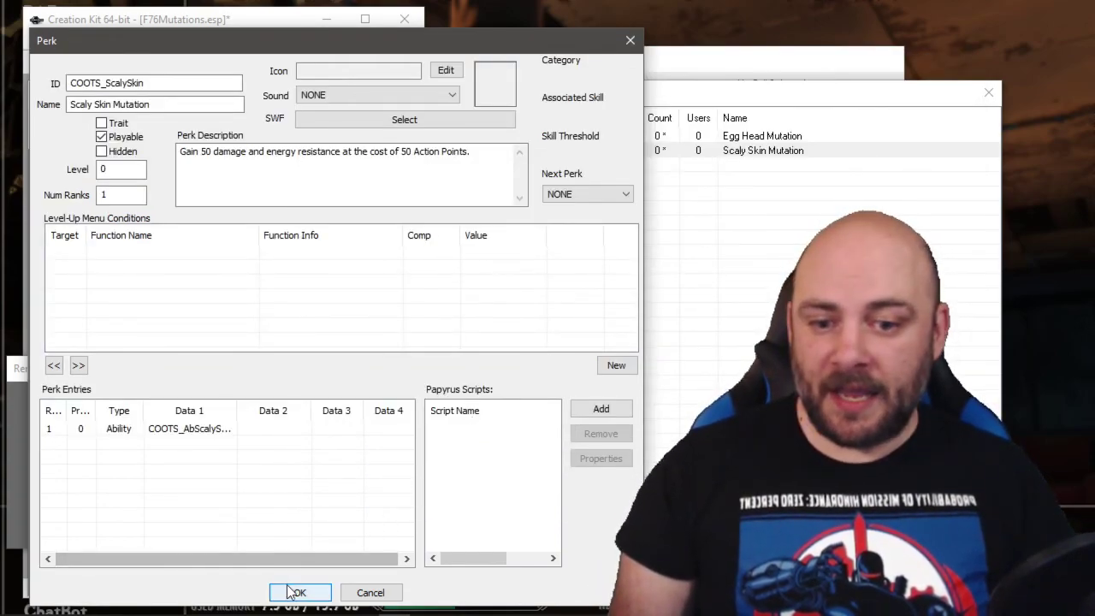
click(291, 590)
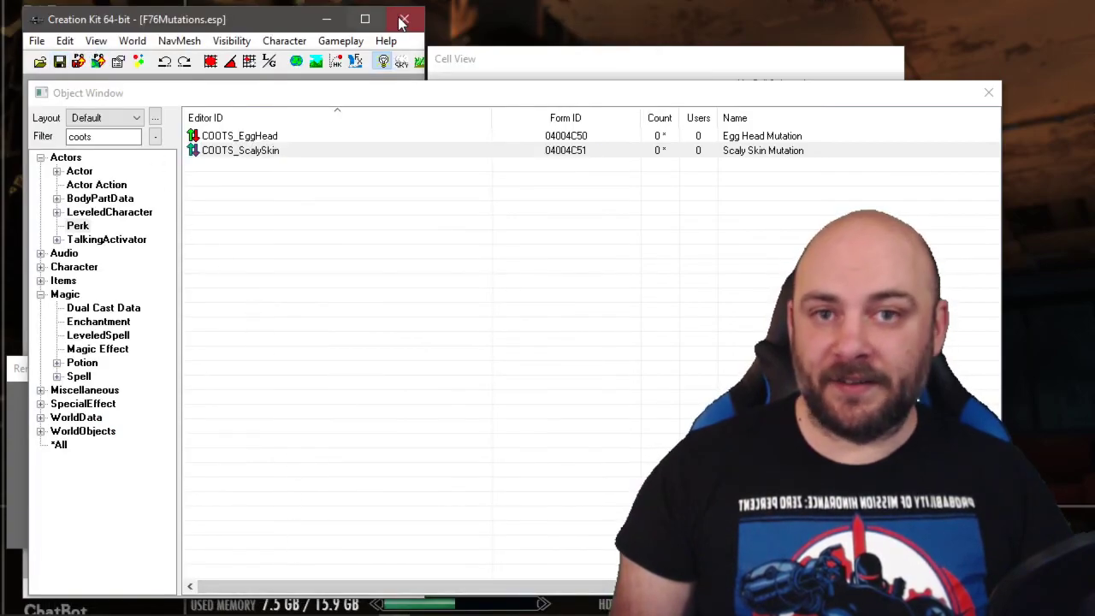
click(327, 19)
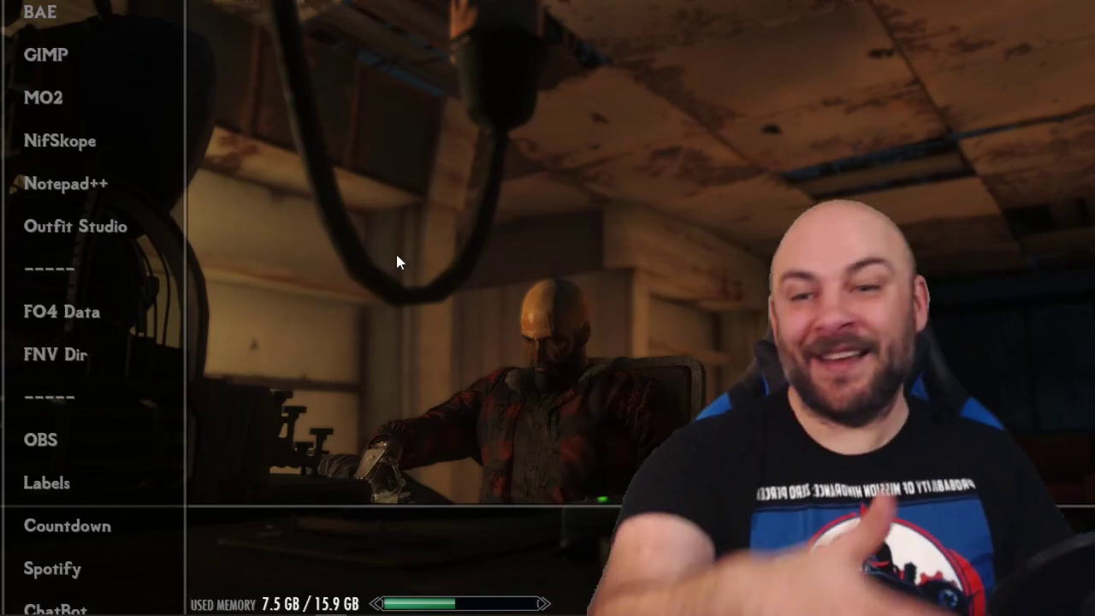
In Mod Organizer 2, toggle the plugin at mod index 0A off and back on
mouse_move(379, 607)
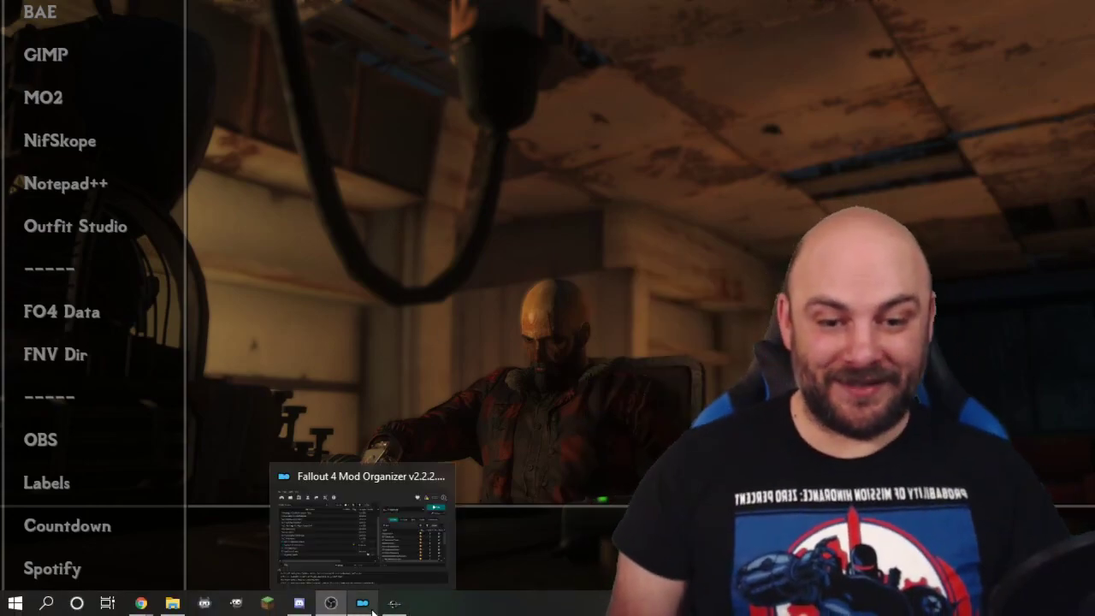
click(367, 606)
scroll(1009, 440, down, 3)
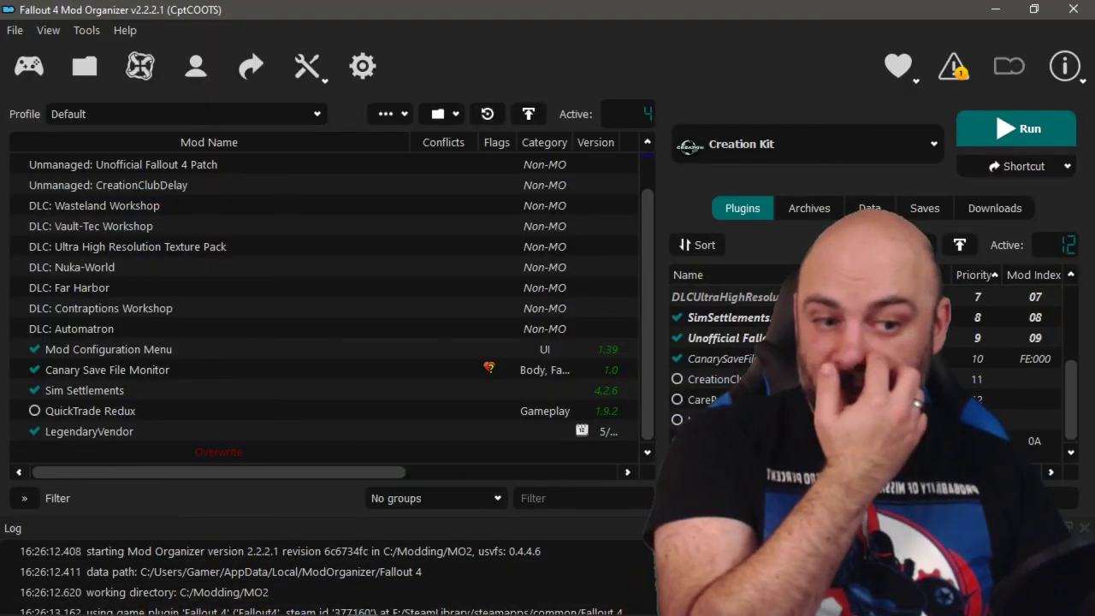
click(676, 440)
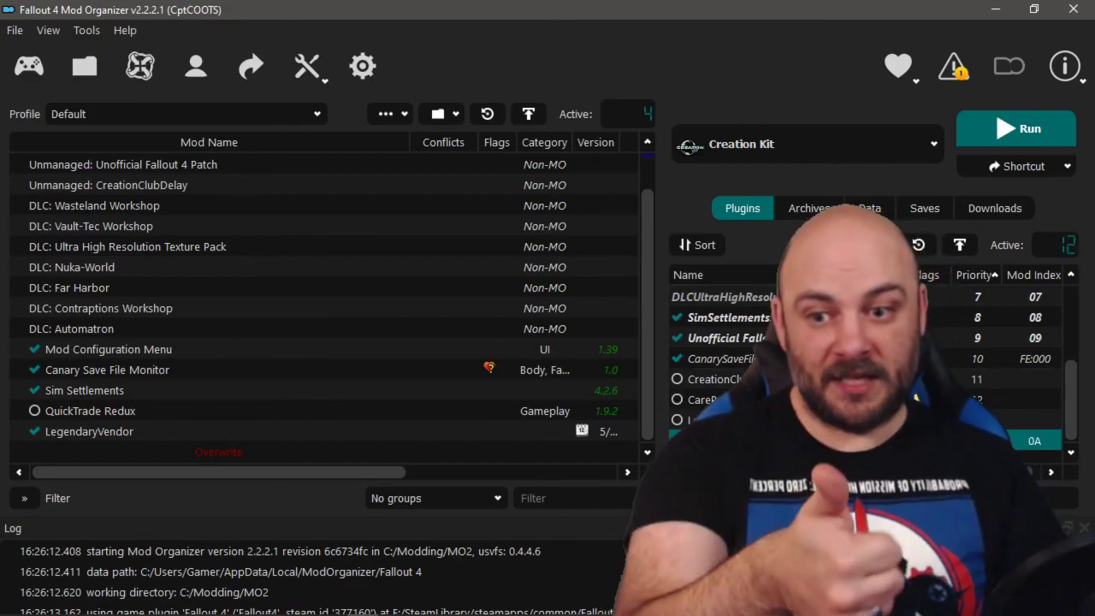
click(677, 439)
Launch Fallout 4 through F4SE
click(909, 144)
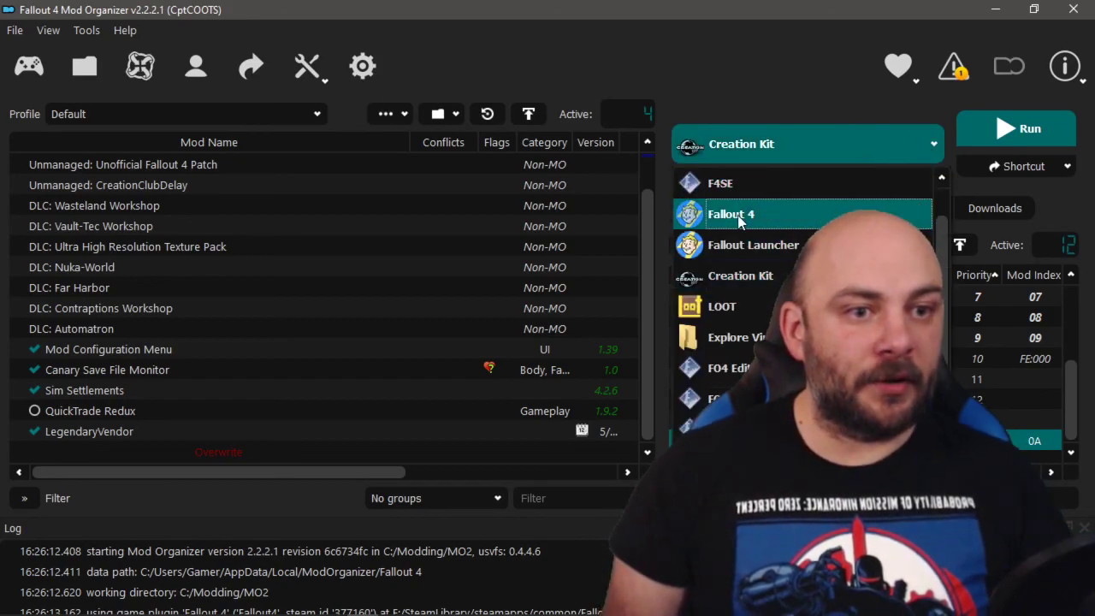
click(738, 184)
click(1011, 134)
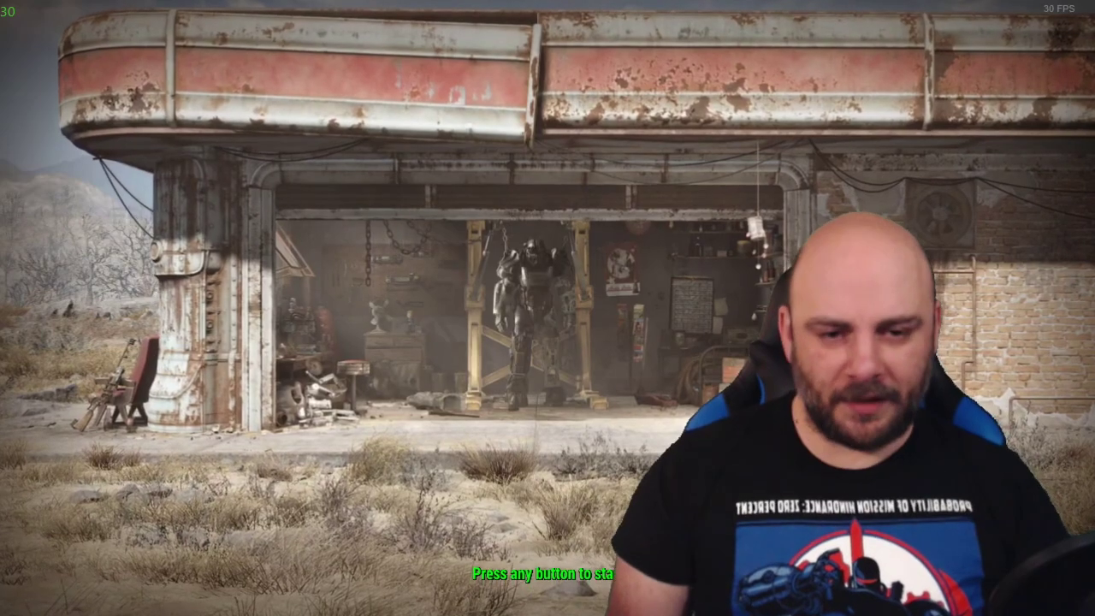
Load the MutationsTest save, accepting the mods-active warning
click(329, 326)
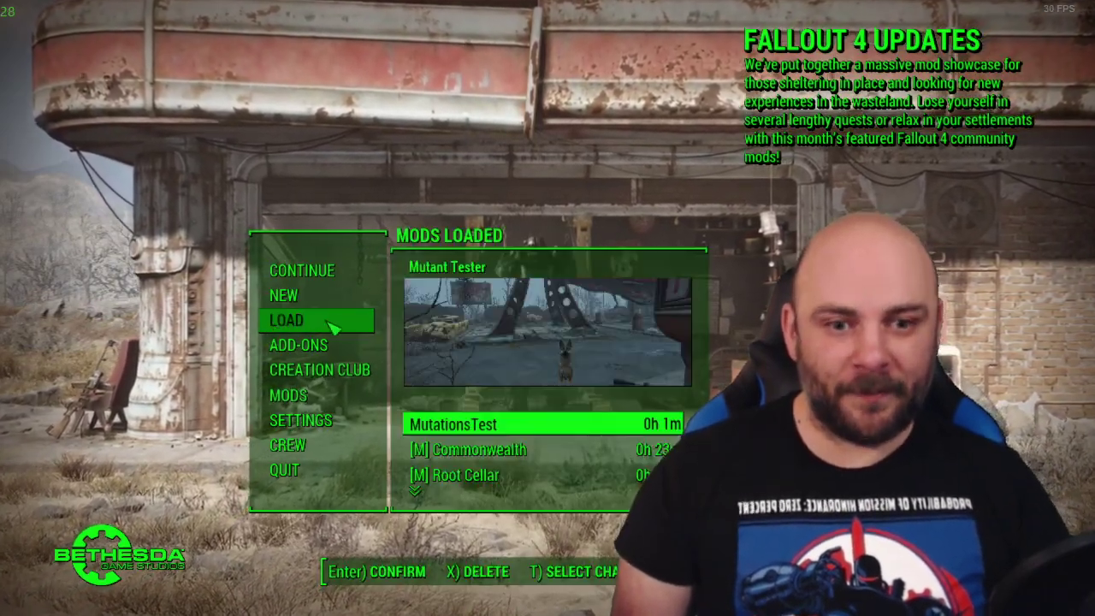
click(440, 427)
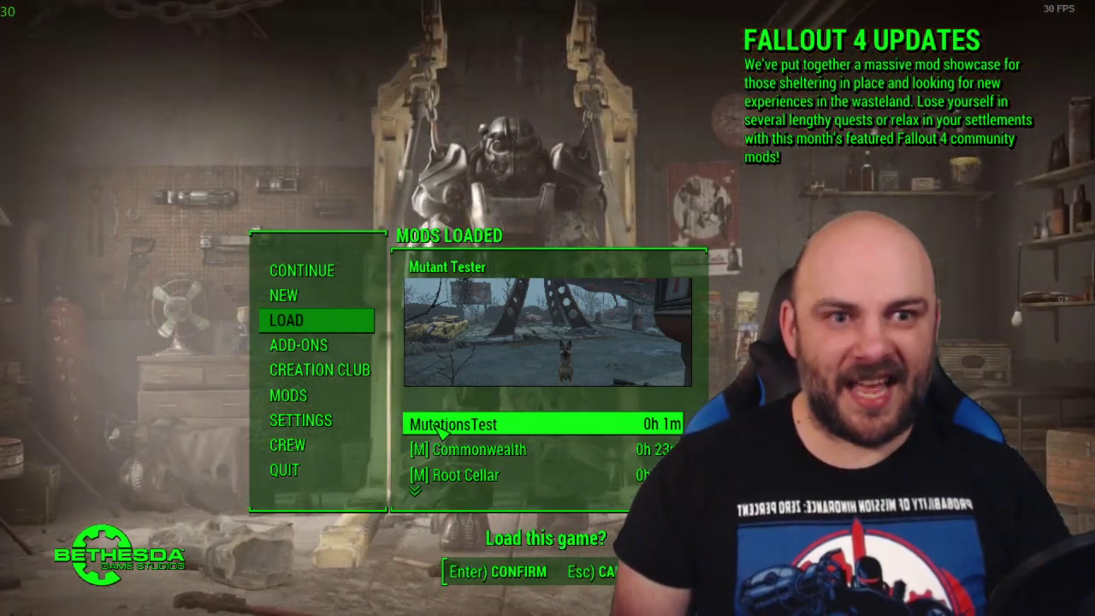
click(441, 427)
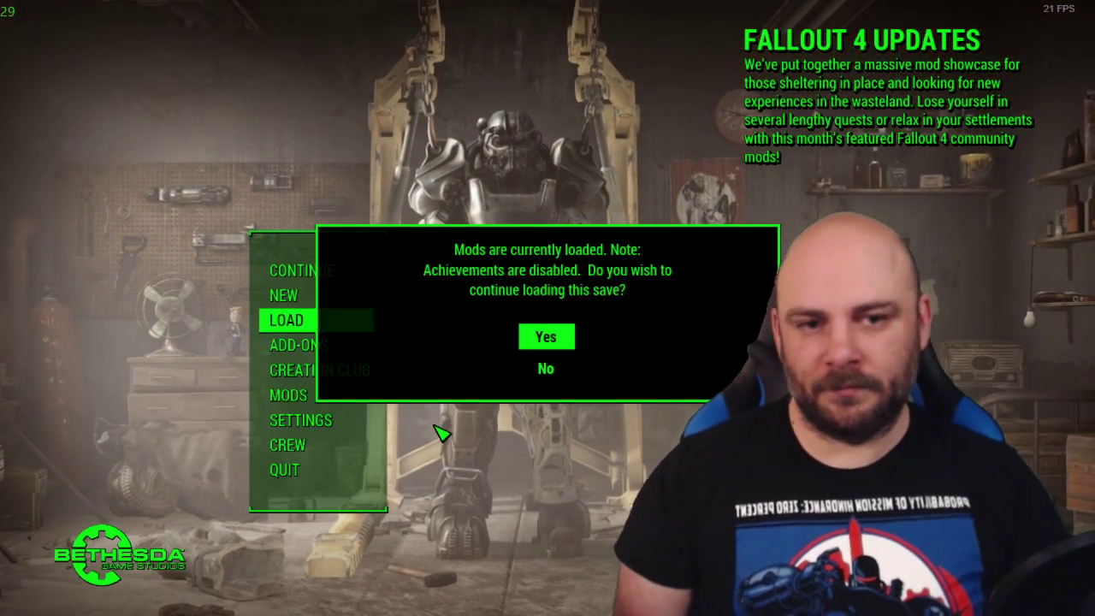
key(Return)
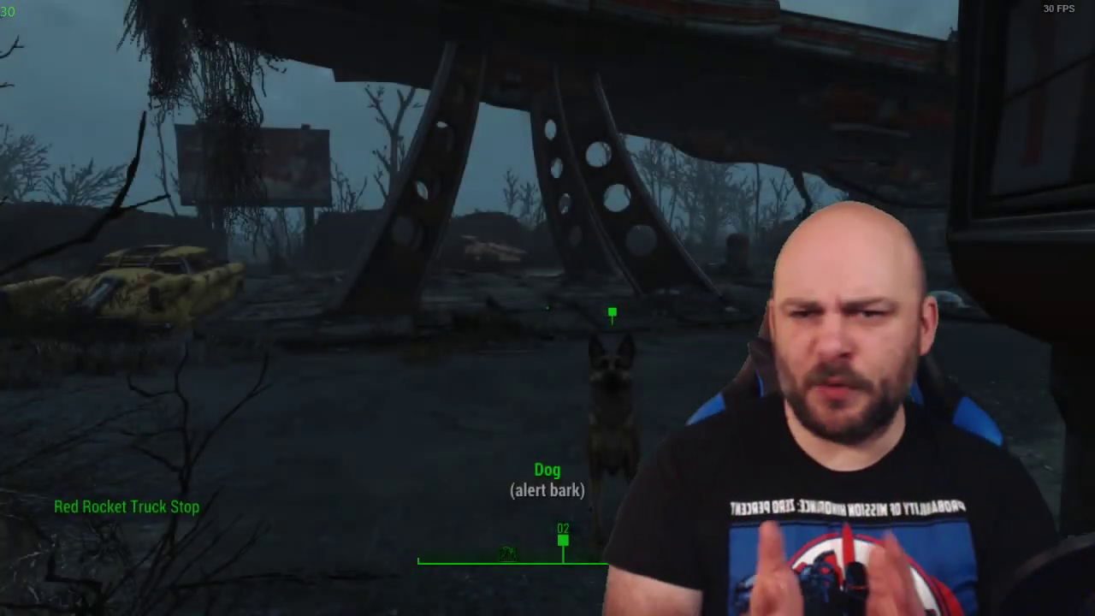
Check the Pip-Boy STATUS, SPECIAL (all 4) and empty PERKS pages, then bring up the console
key(w)
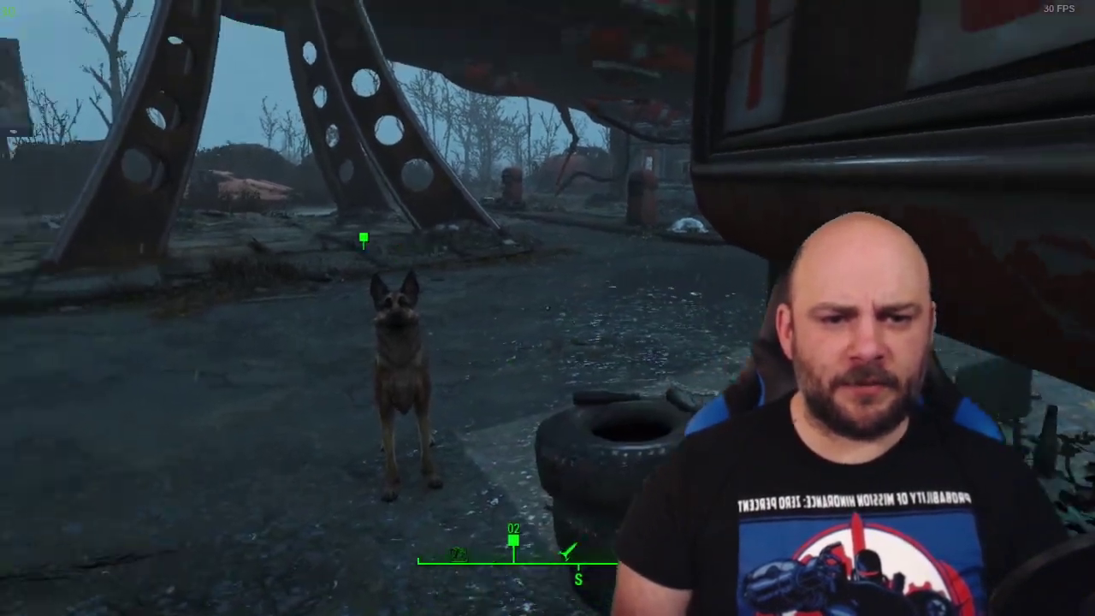
key(Tab)
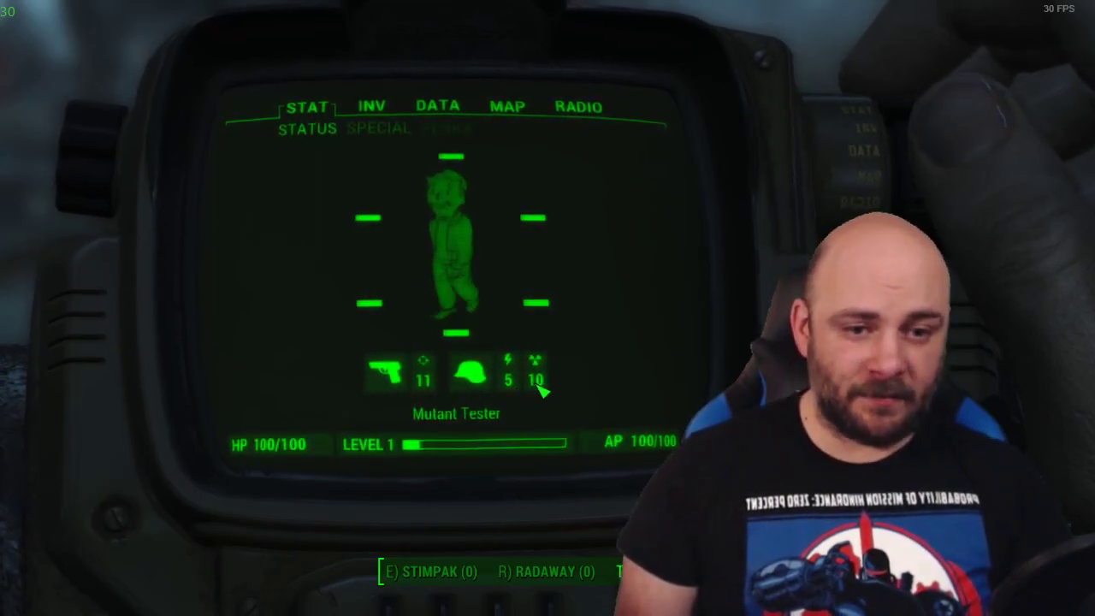
key(d)
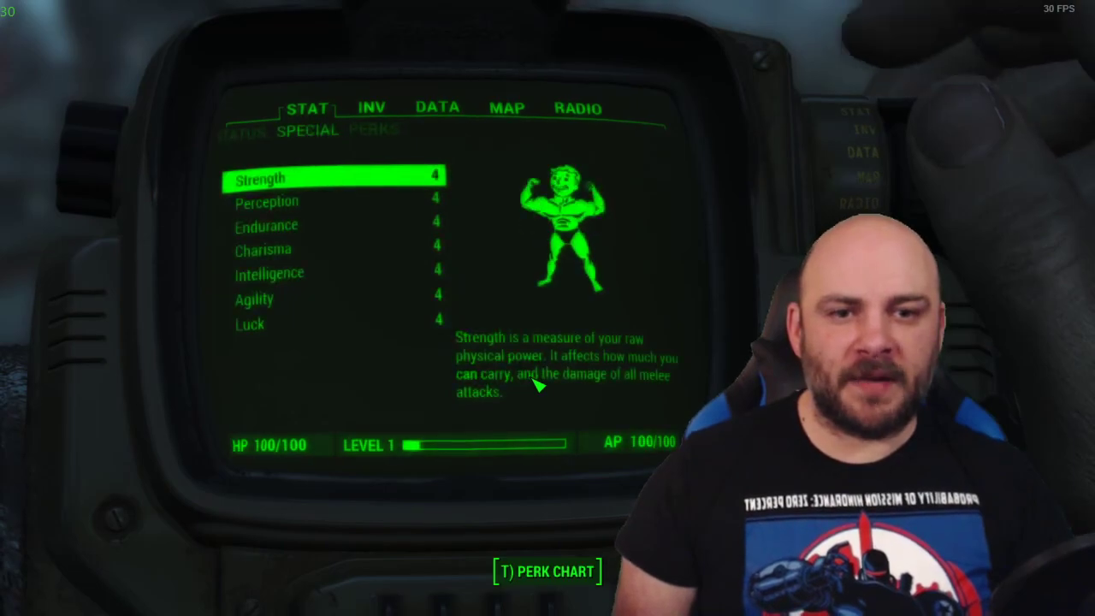
key(d)
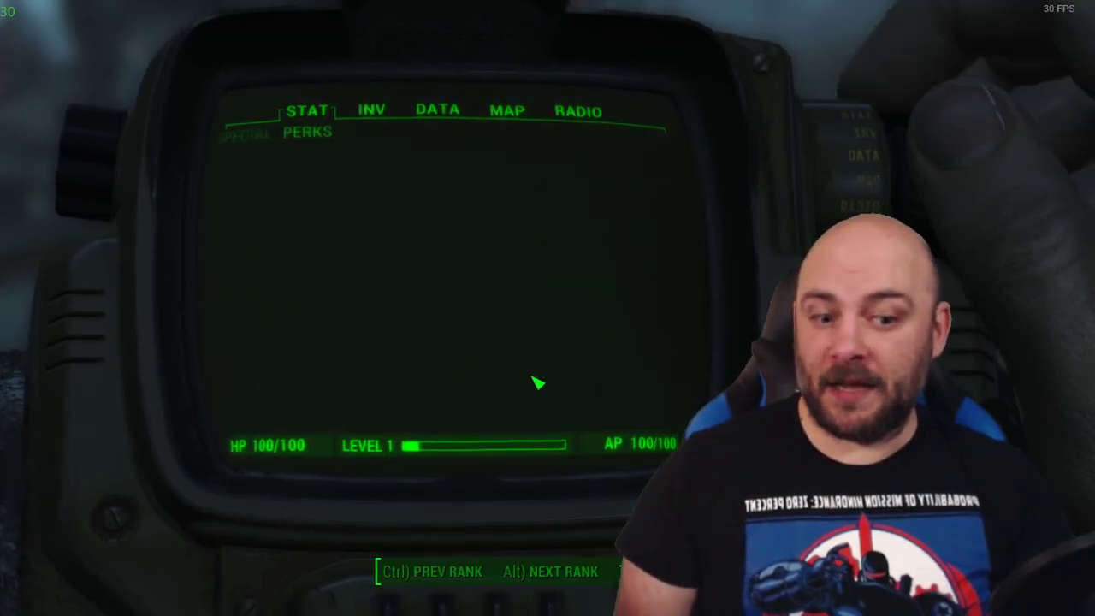
key(grave)
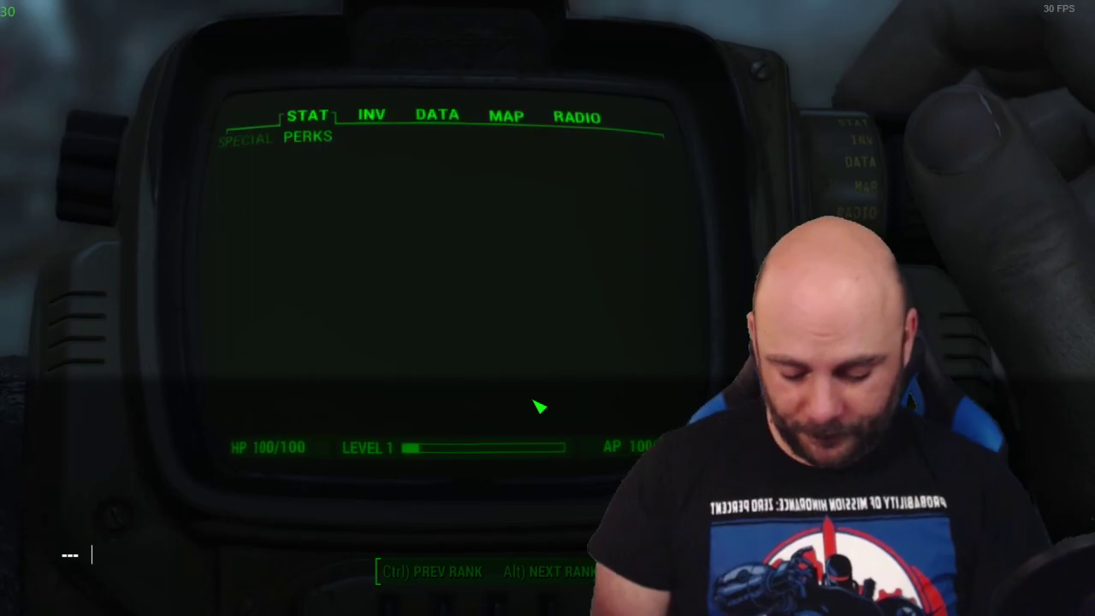
Look up the Egg Head perk with 'help egg 4 perk' and add it via 'player.addperk 0a004c50'
text(help eg)
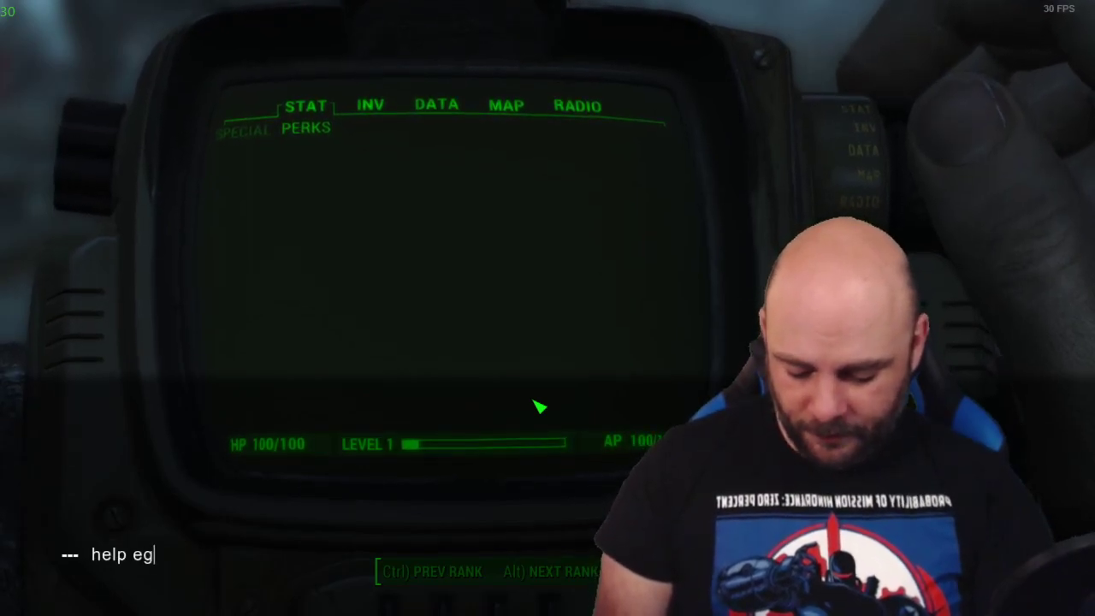
text(g 4 perk)
key(Return)
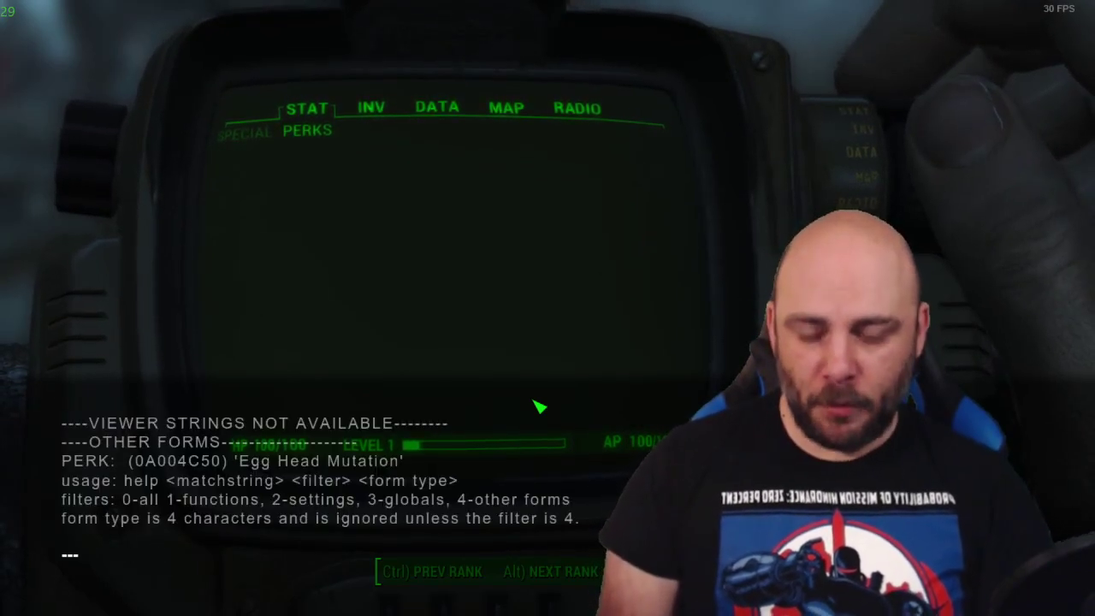
text(player.addperk 0)
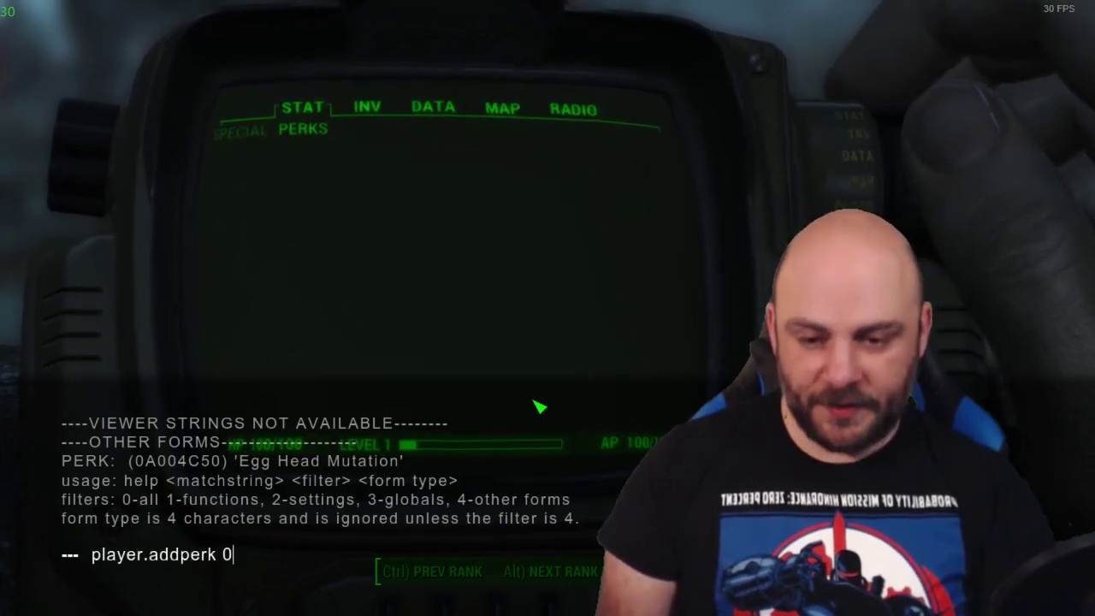
text(a004c50)
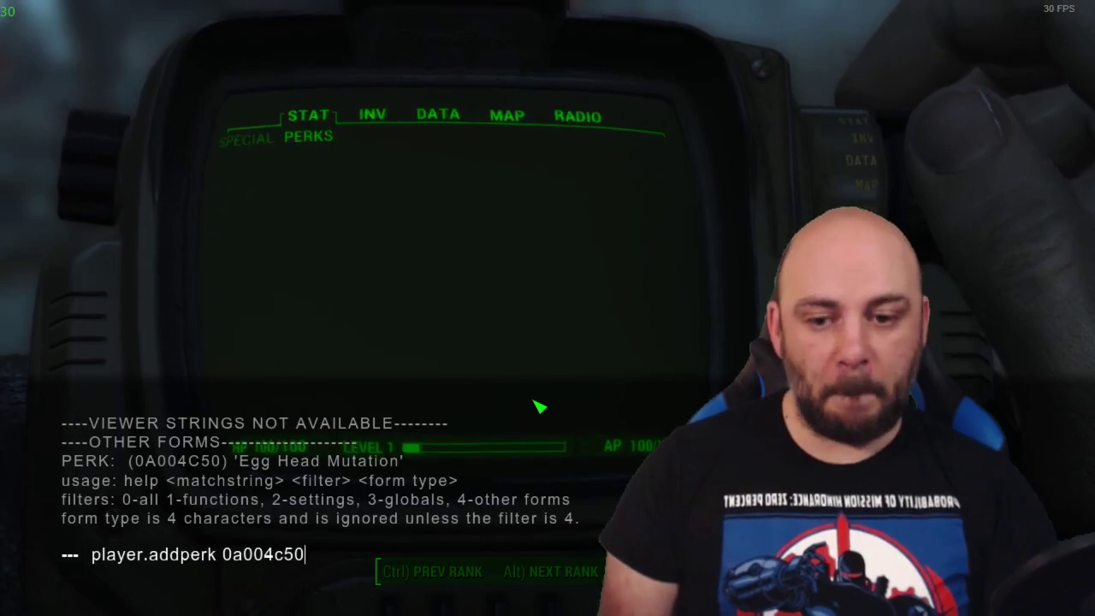
key(Return)
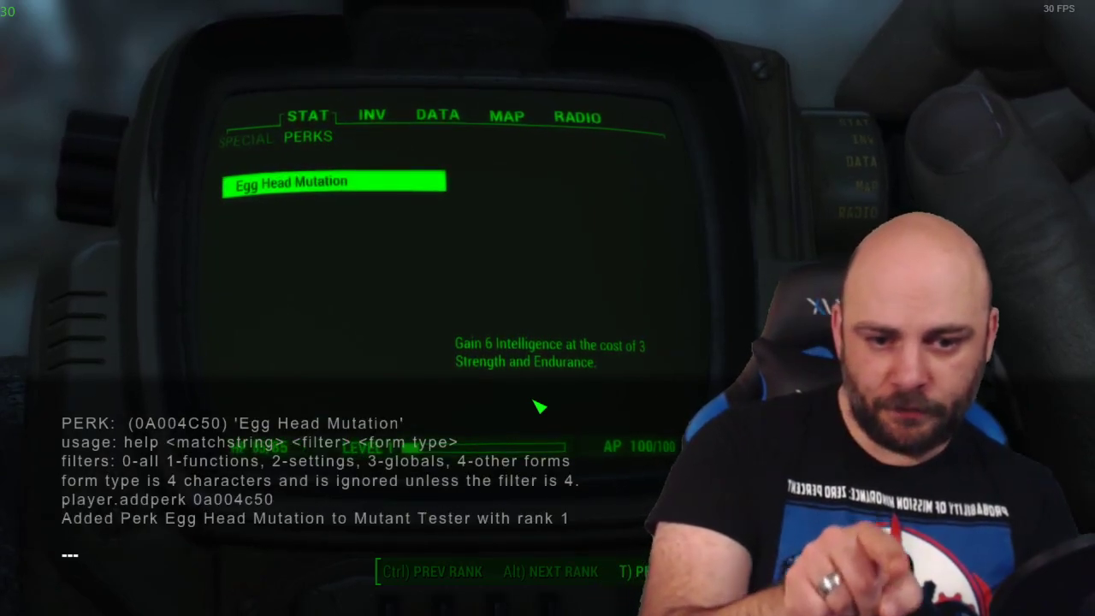
Verify SPECIAL now shows Strength 1, Endurance 1 and Intelligence 10
key(grave)
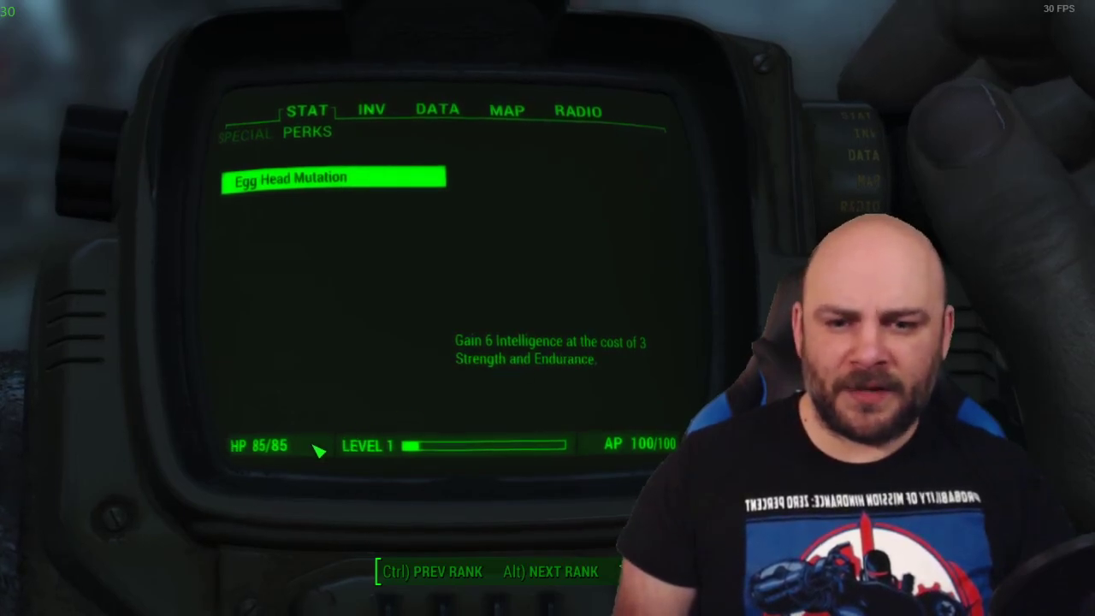
key(a)
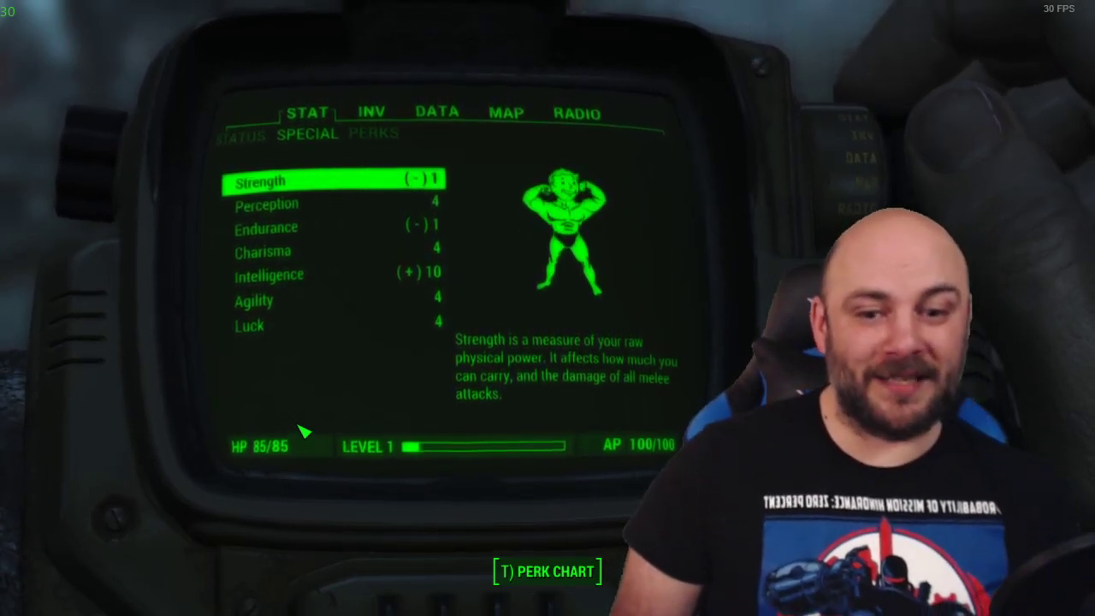
key(grave)
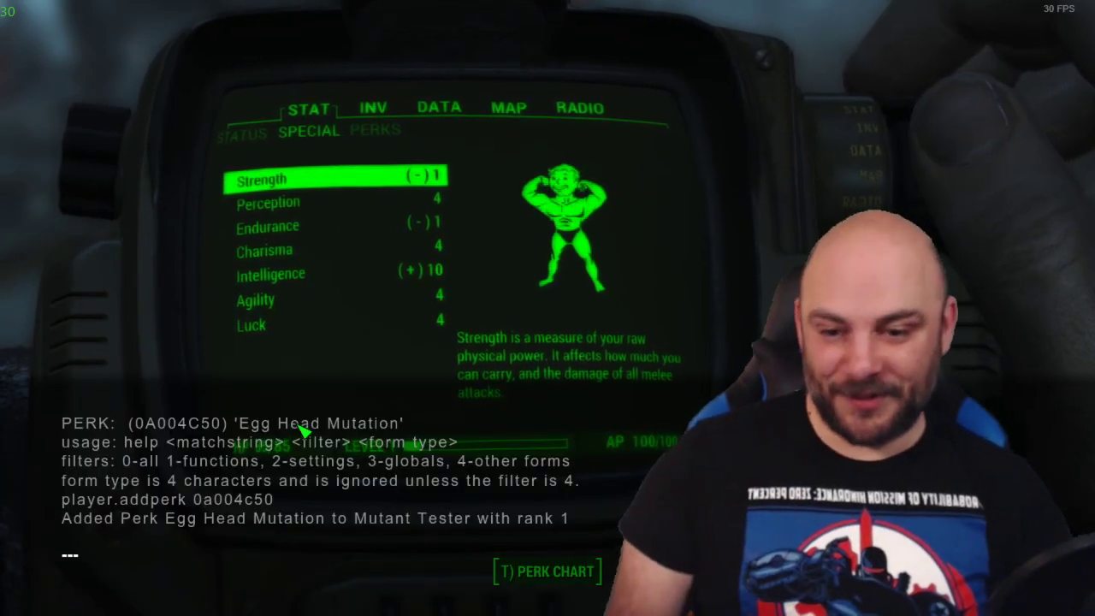
Look up Scaly Skin, add it via 'player.addperk 0a004c51', and check AP and resistances
text(help sca)
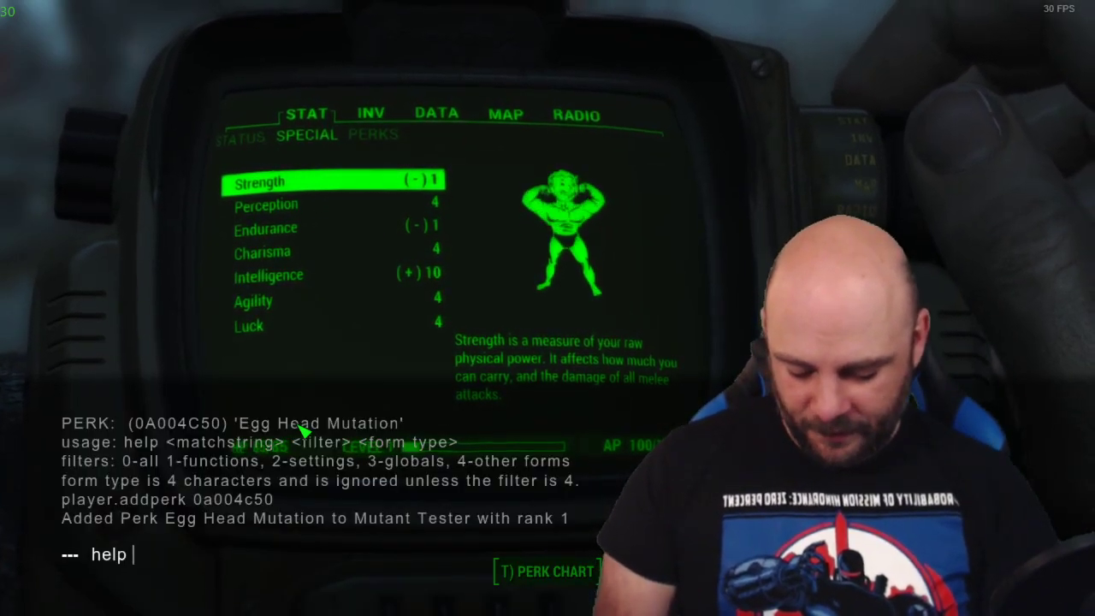
text(perk)
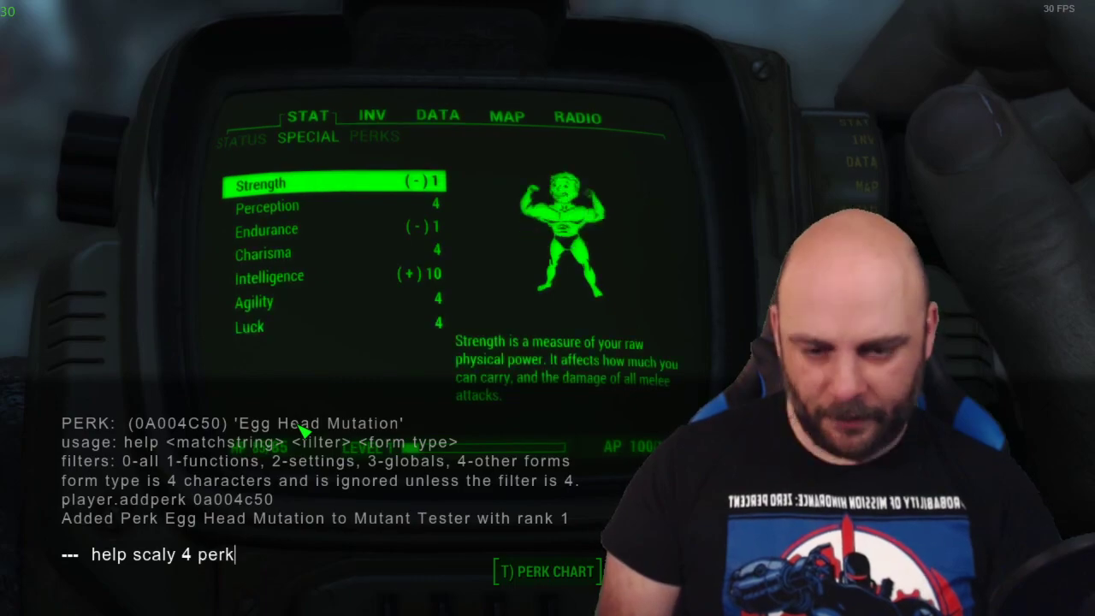
key(Return)
text(pl)
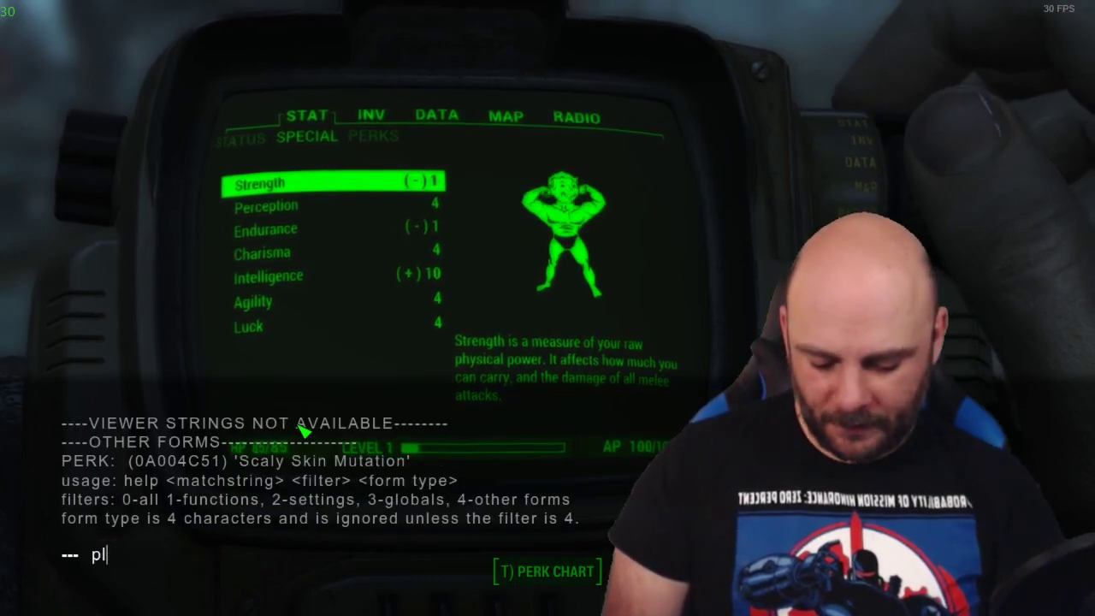
text(ayer.addperk)
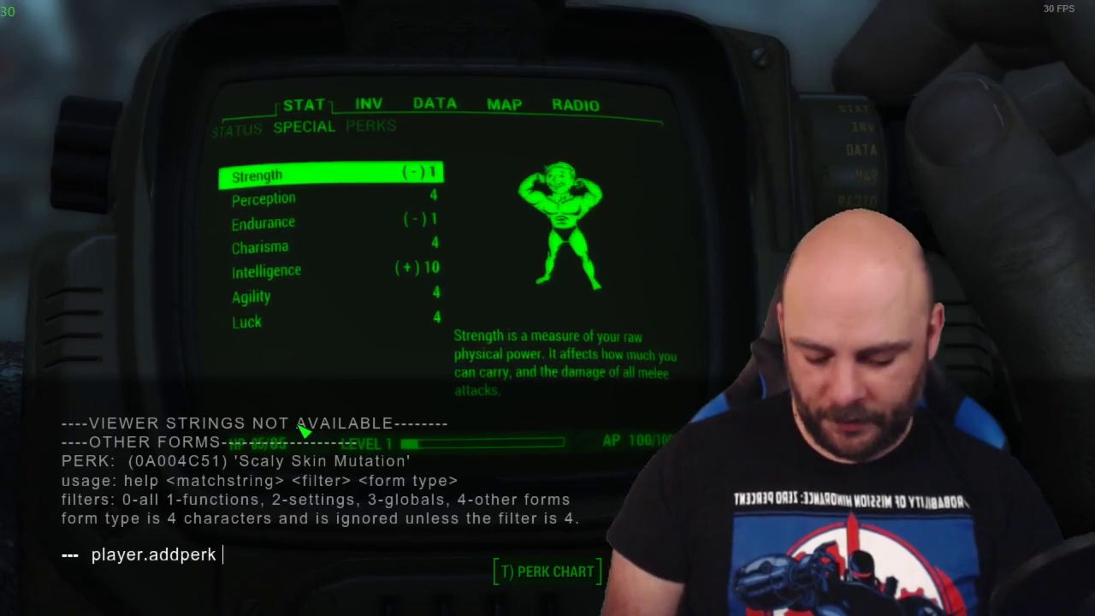
text( 0a00)
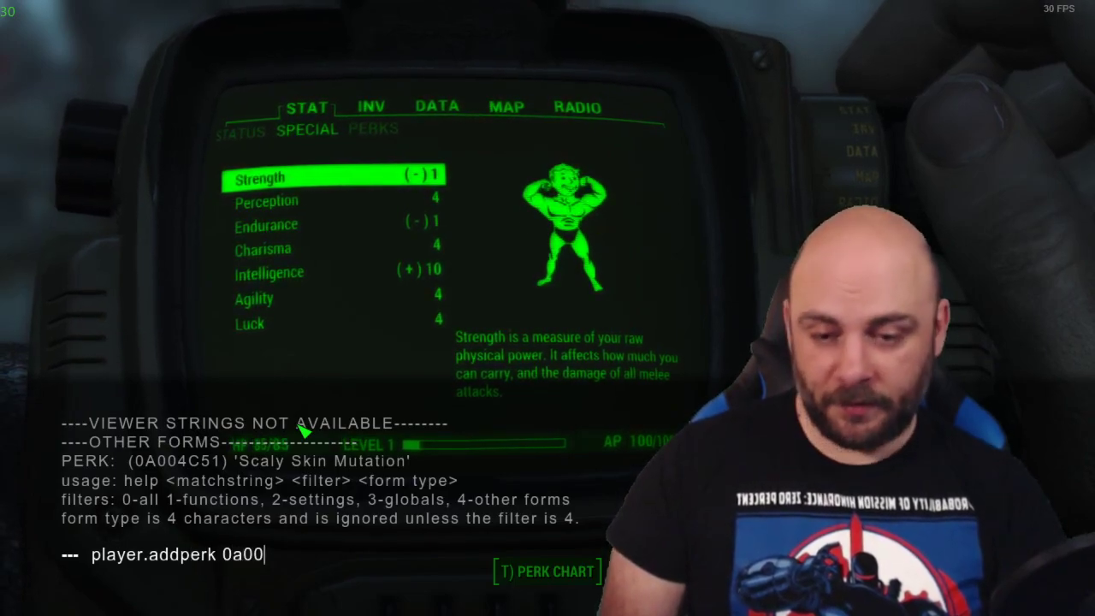
text(4c51)
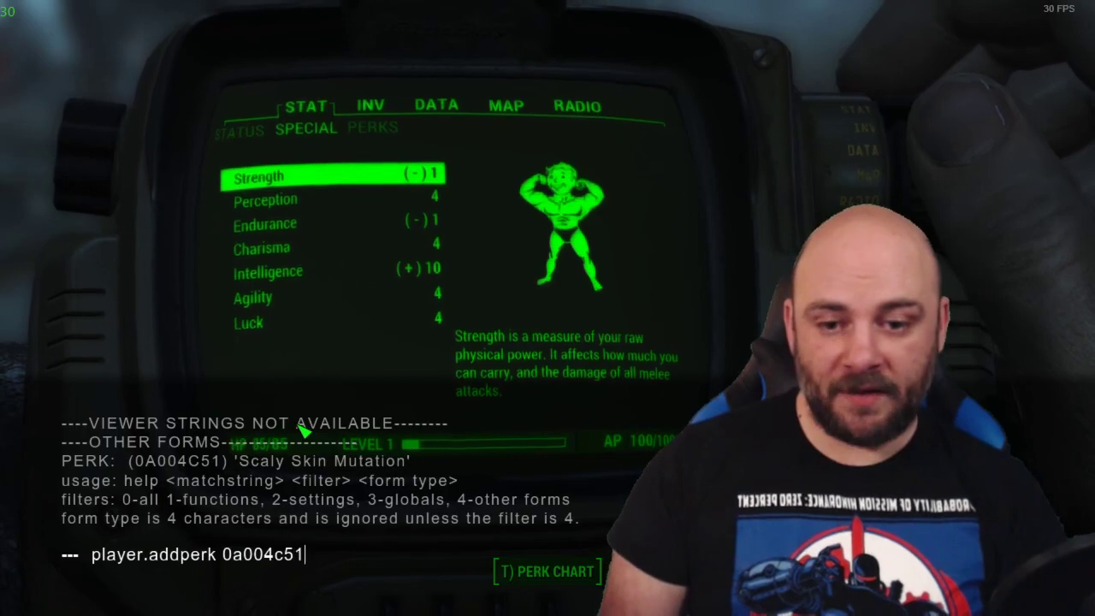
key(Return)
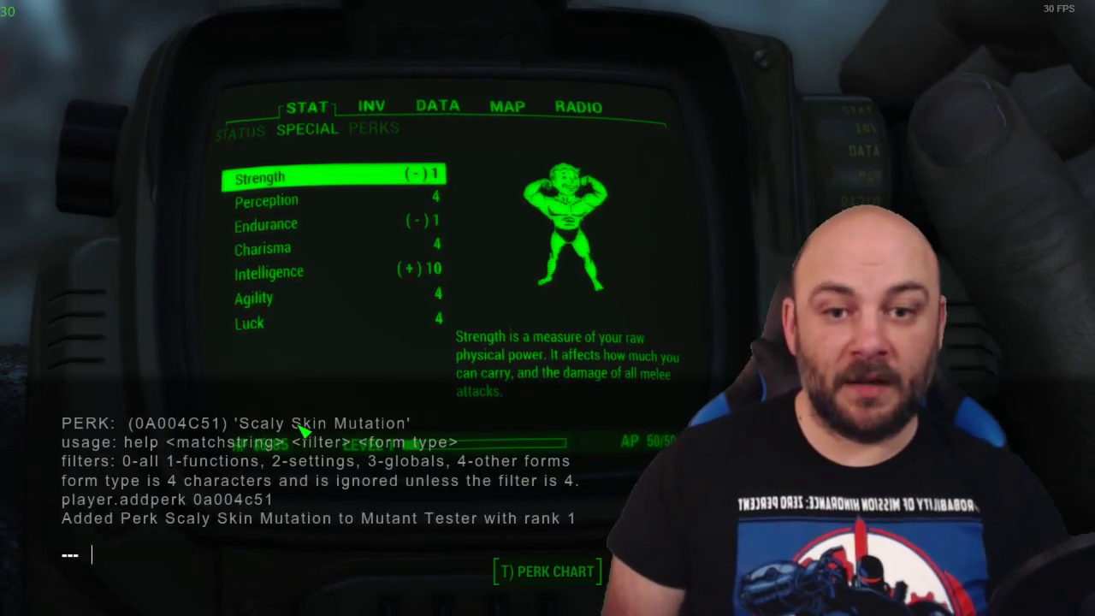
key(grave)
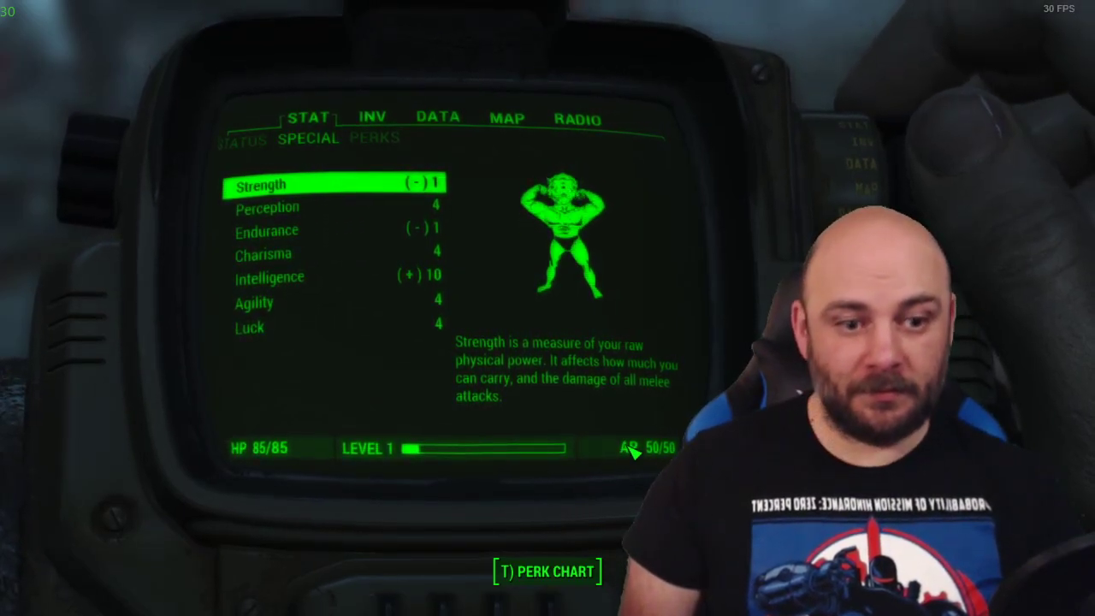
key(a)
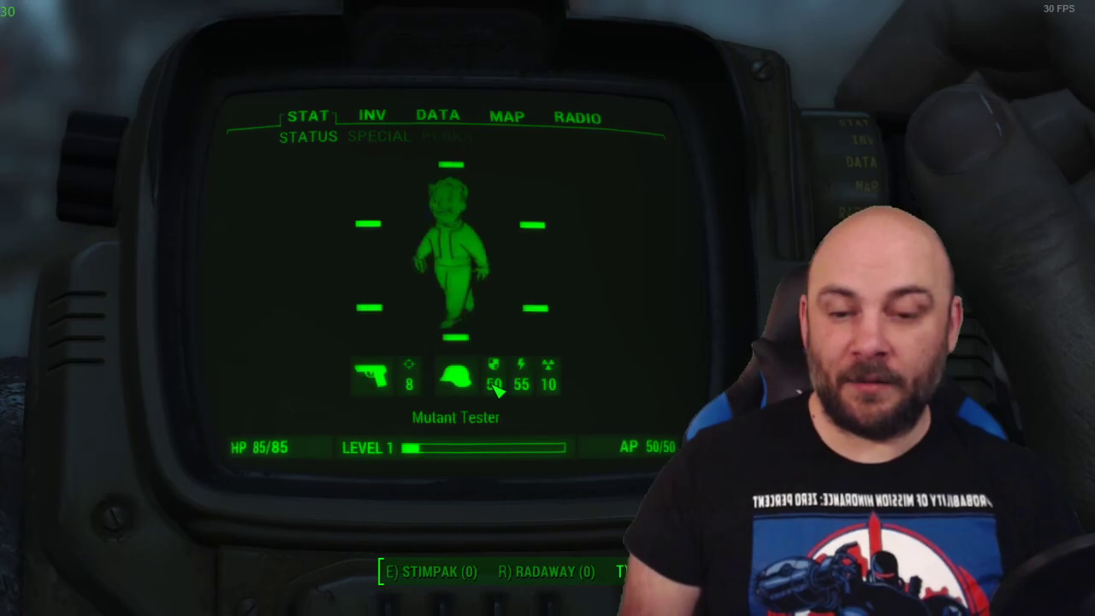